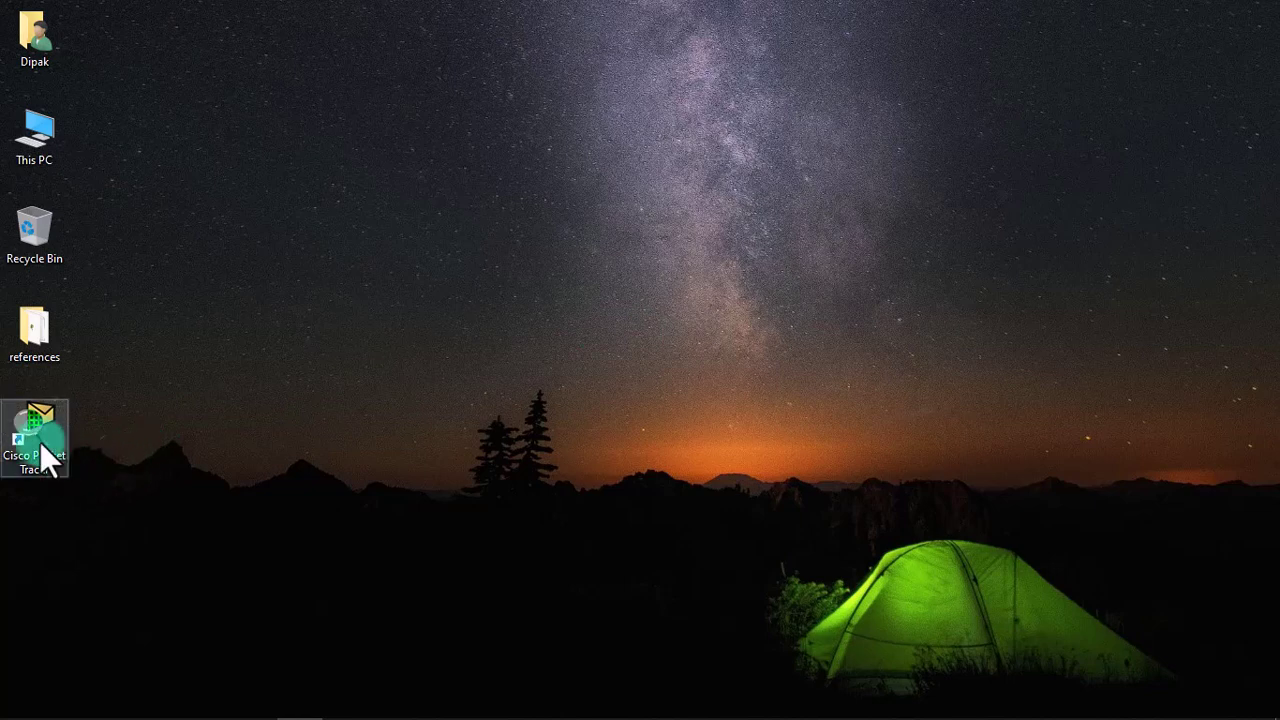
Launch Cisco Packet Tracer and place one 2960 switch in the upper part of the logical workspace.
double_click(40, 442)
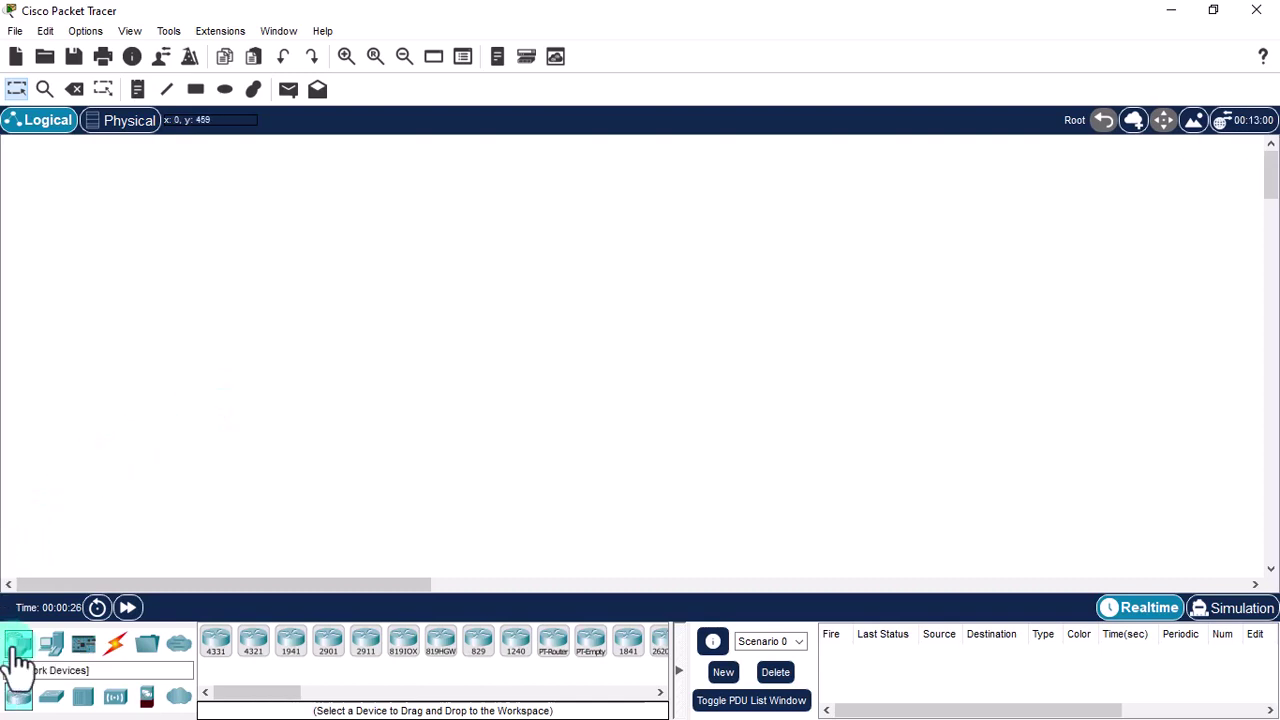
click(48, 700)
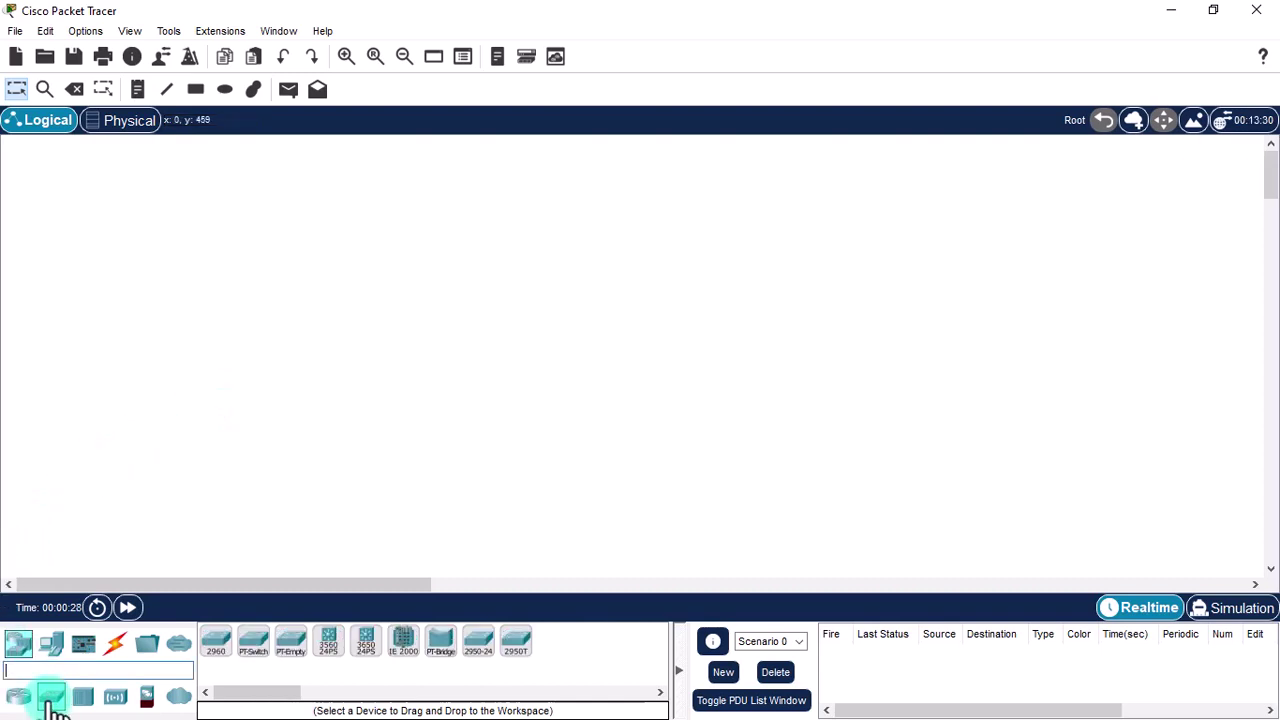
click(216, 642)
click(292, 233)
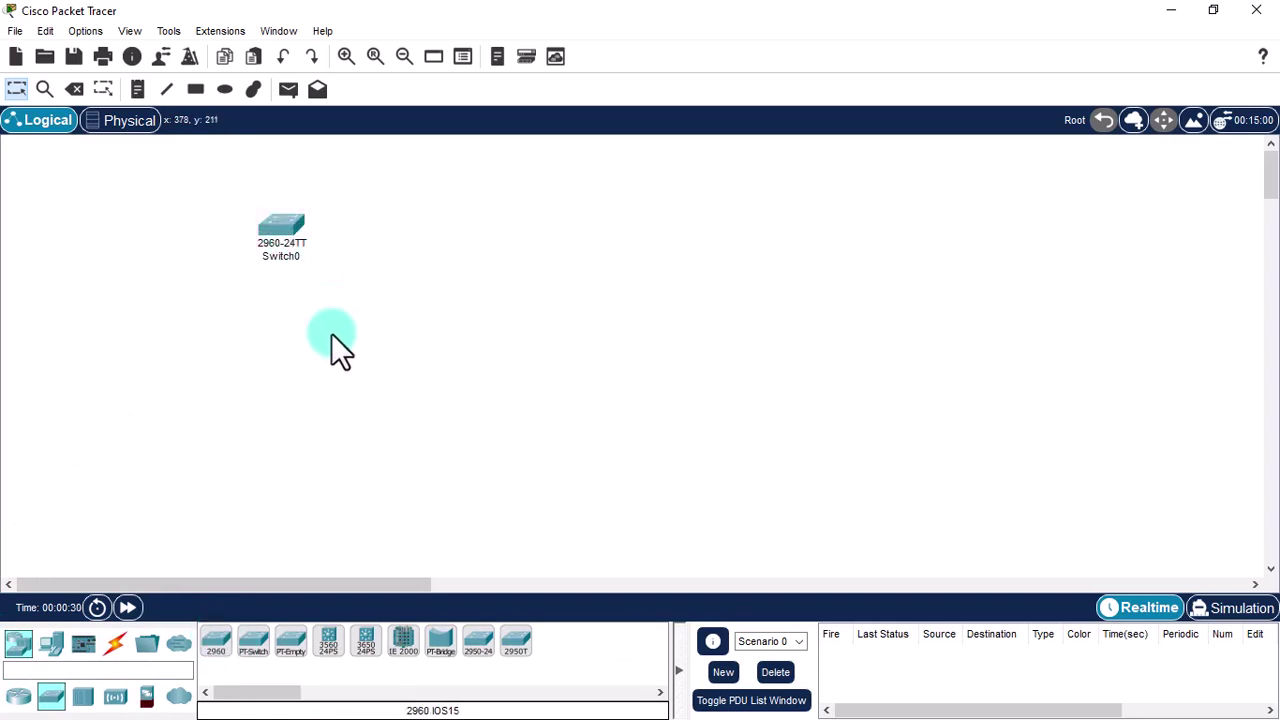
Open the switch's device window to view its physical layout, and close it.
click(283, 250)
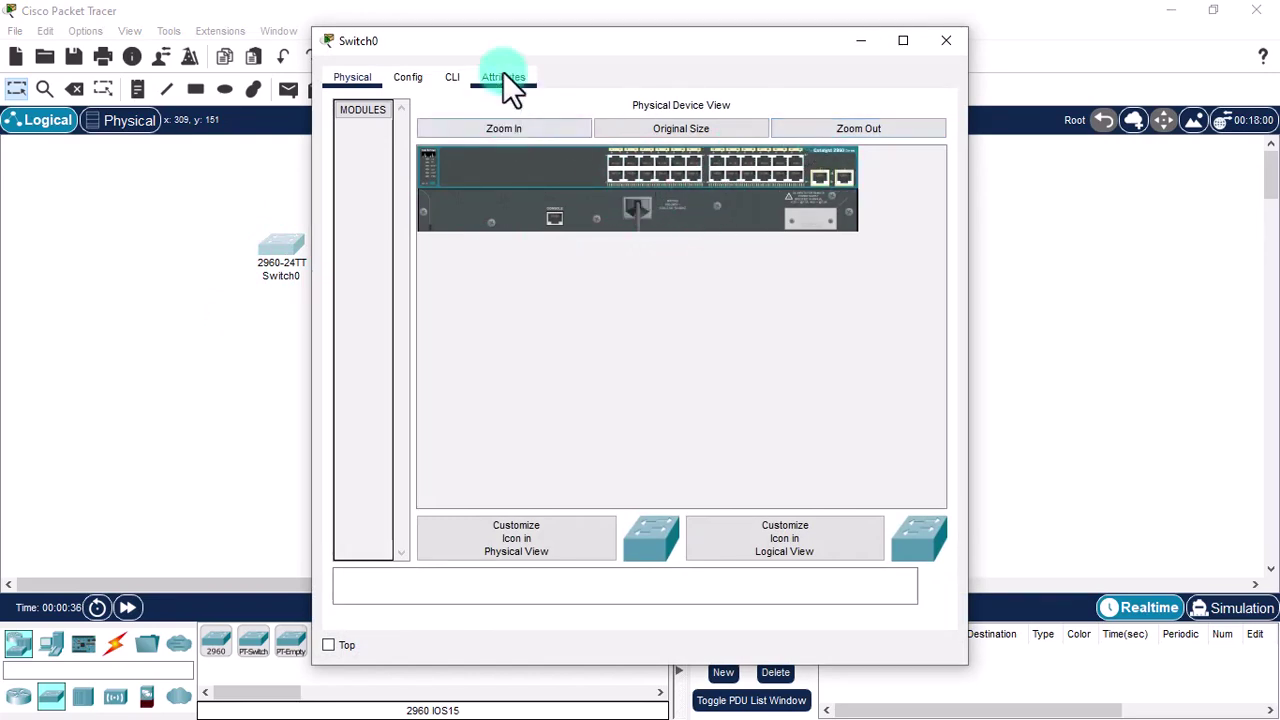
drag(500, 40, 384, 176)
click(866, 141)
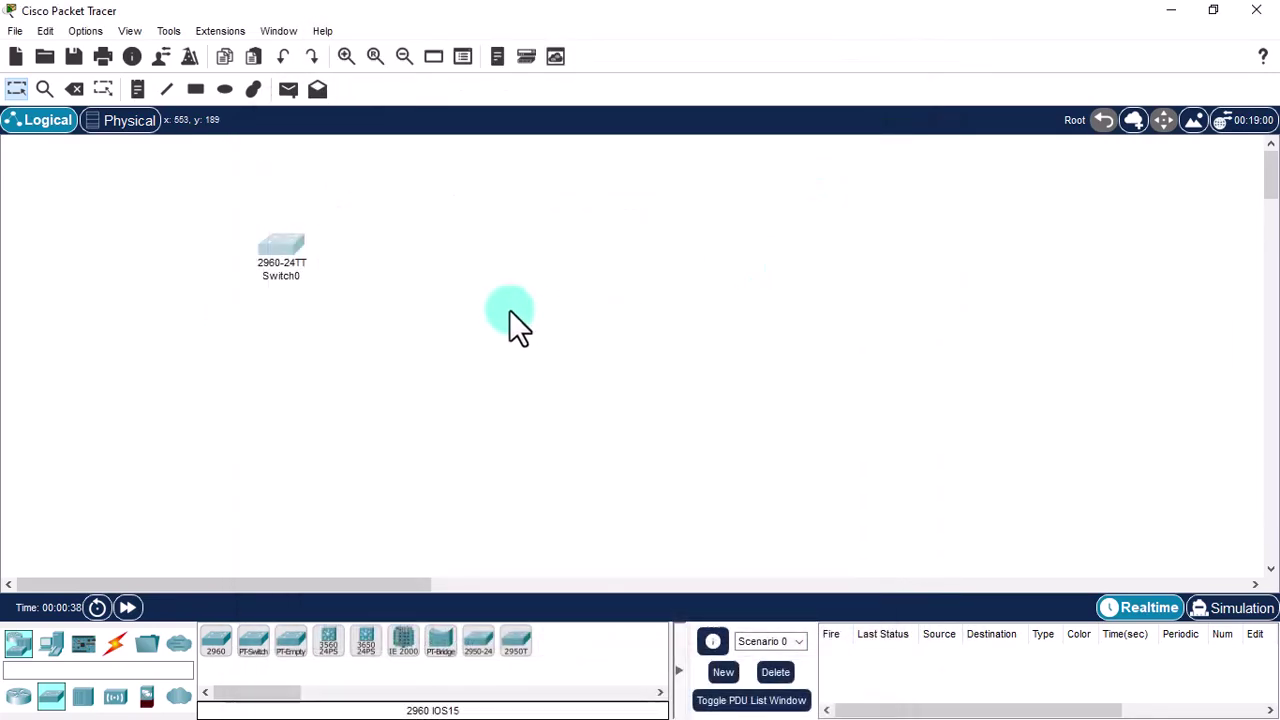
Place nine PCs, PC0 to PC8, in a row below the switch.
click(51, 641)
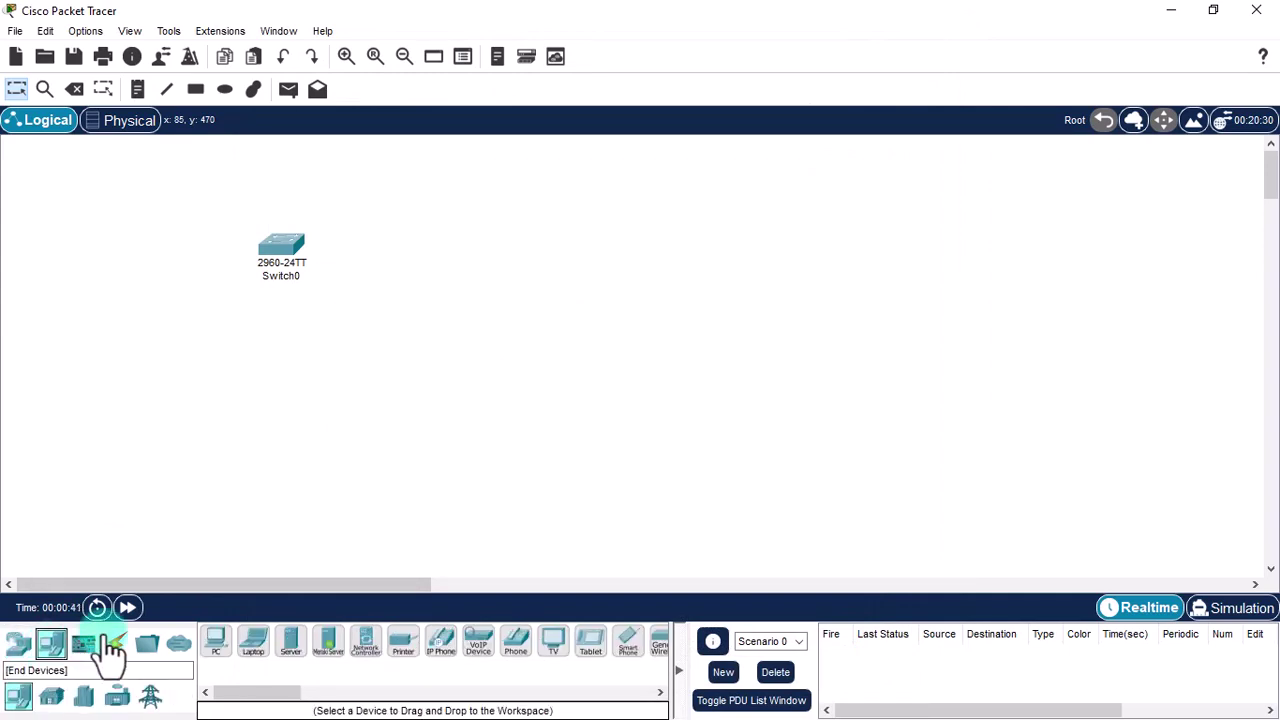
click(238, 688)
click(217, 642)
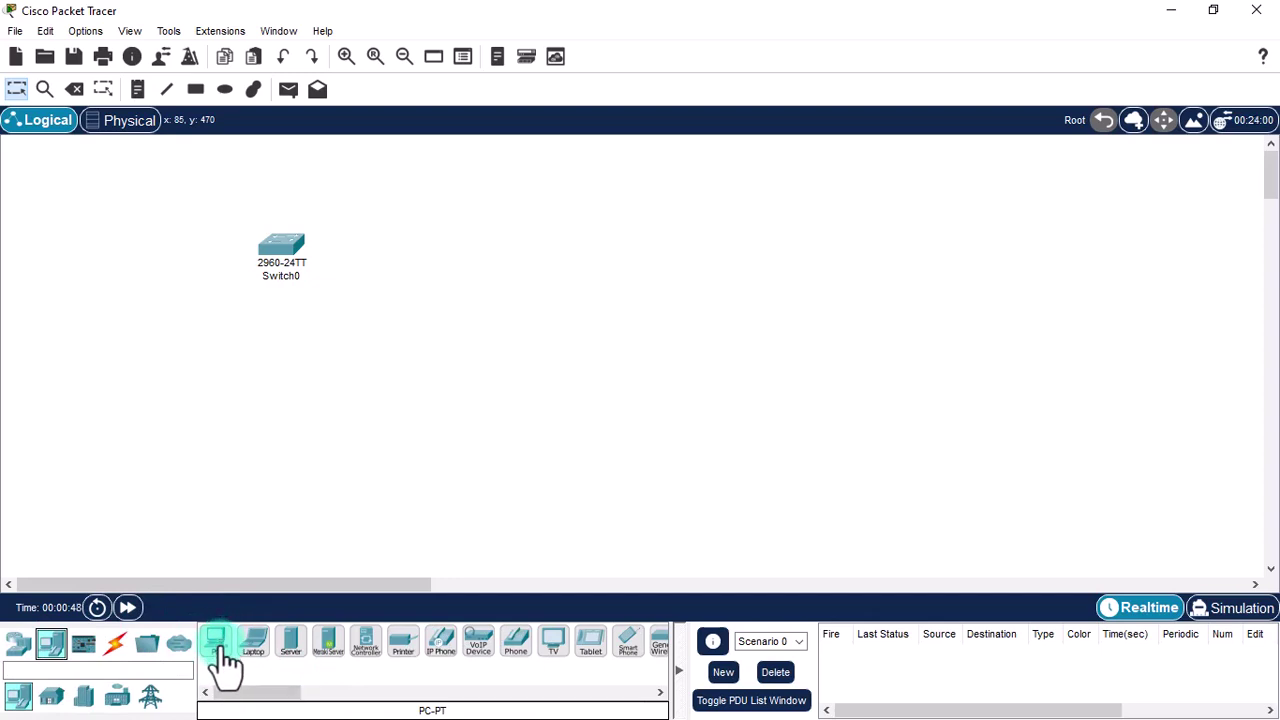
click(220, 650)
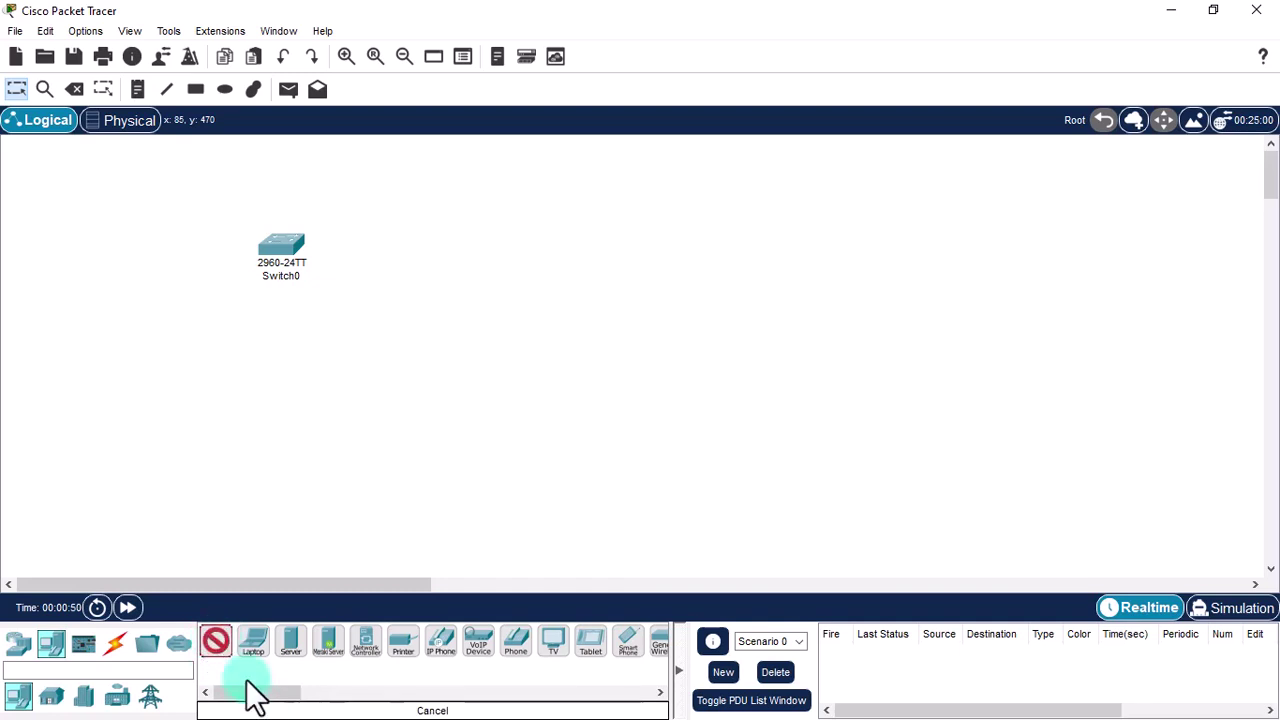
click(135, 445)
click(186, 440)
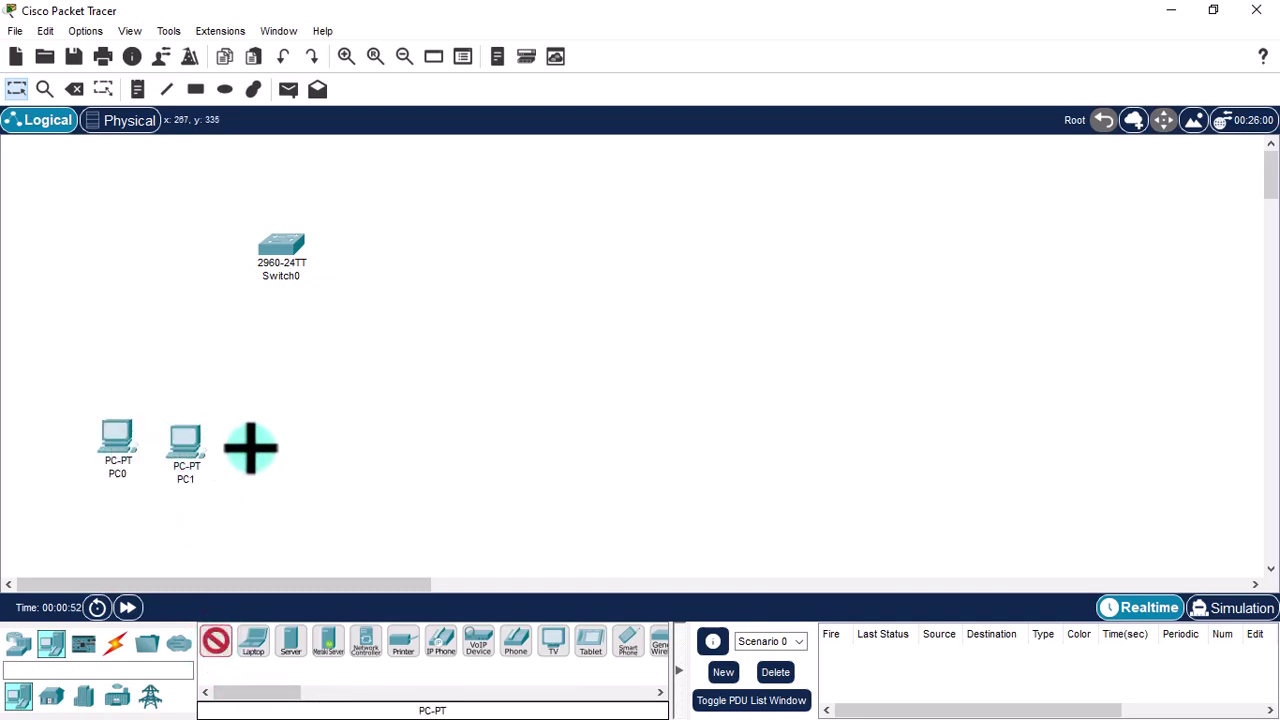
click(243, 442)
click(298, 447)
click(358, 453)
click(425, 438)
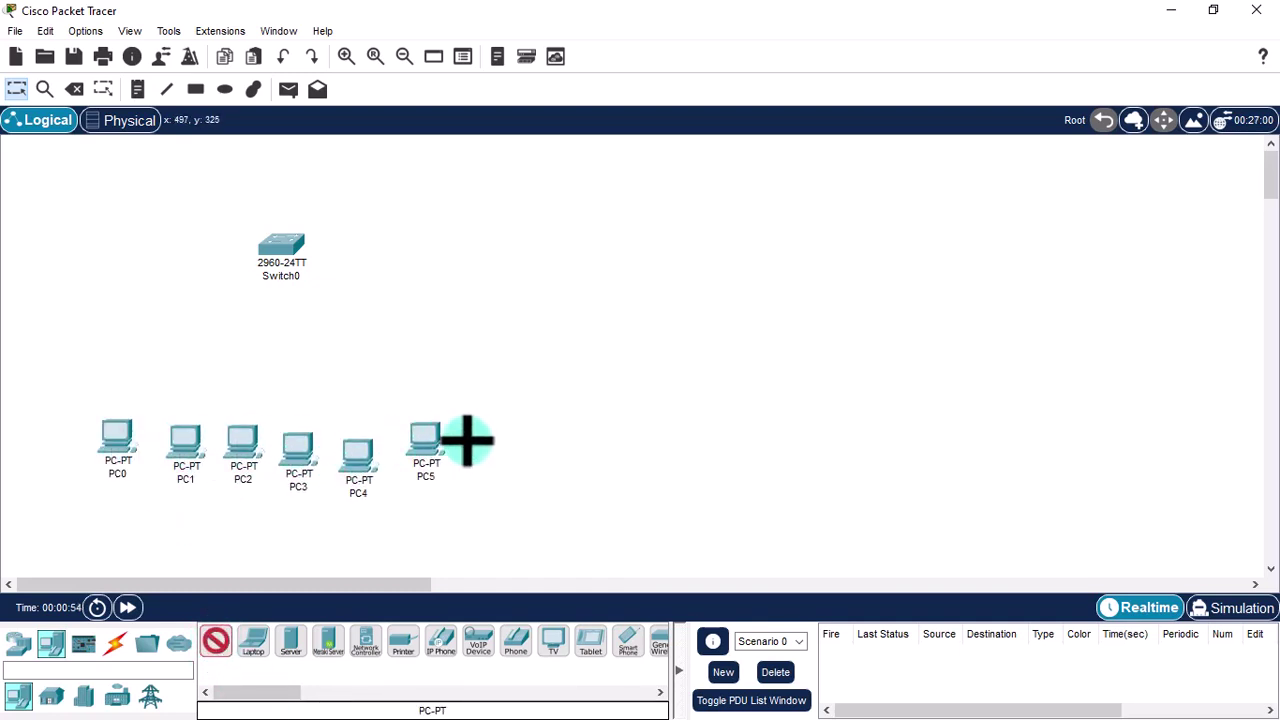
click(504, 435)
click(577, 424)
click(661, 424)
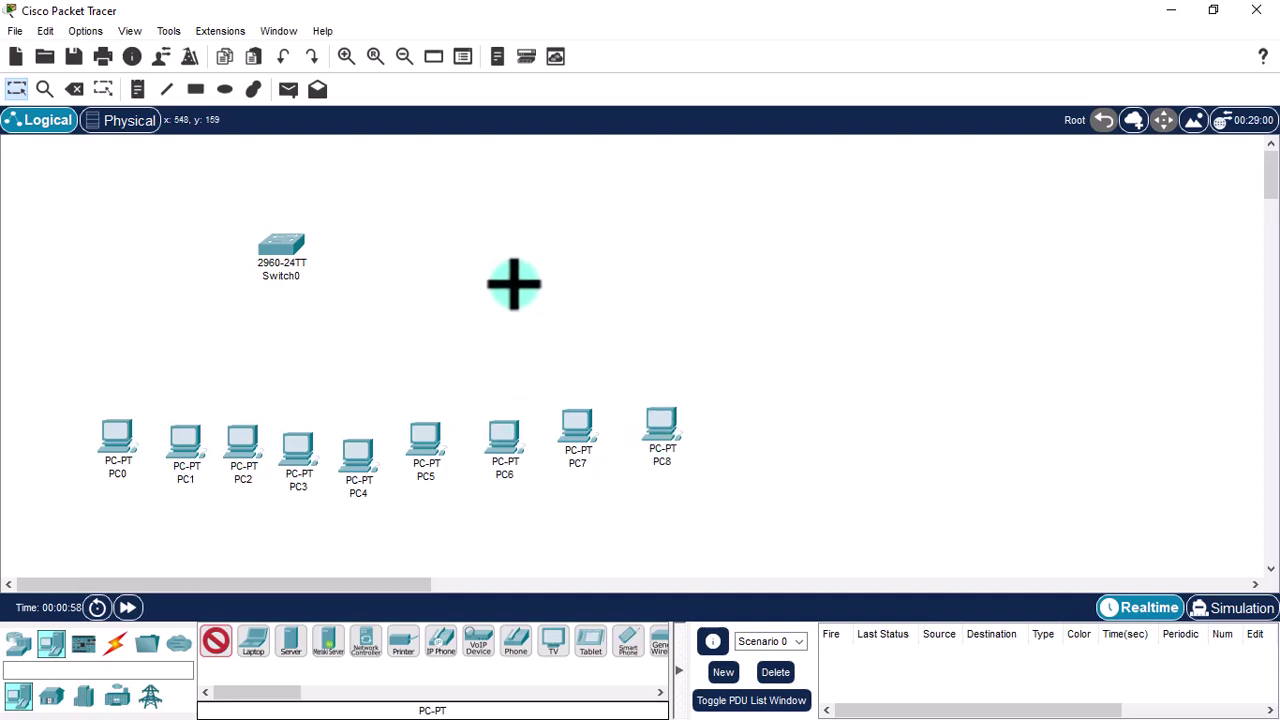
key(Escape)
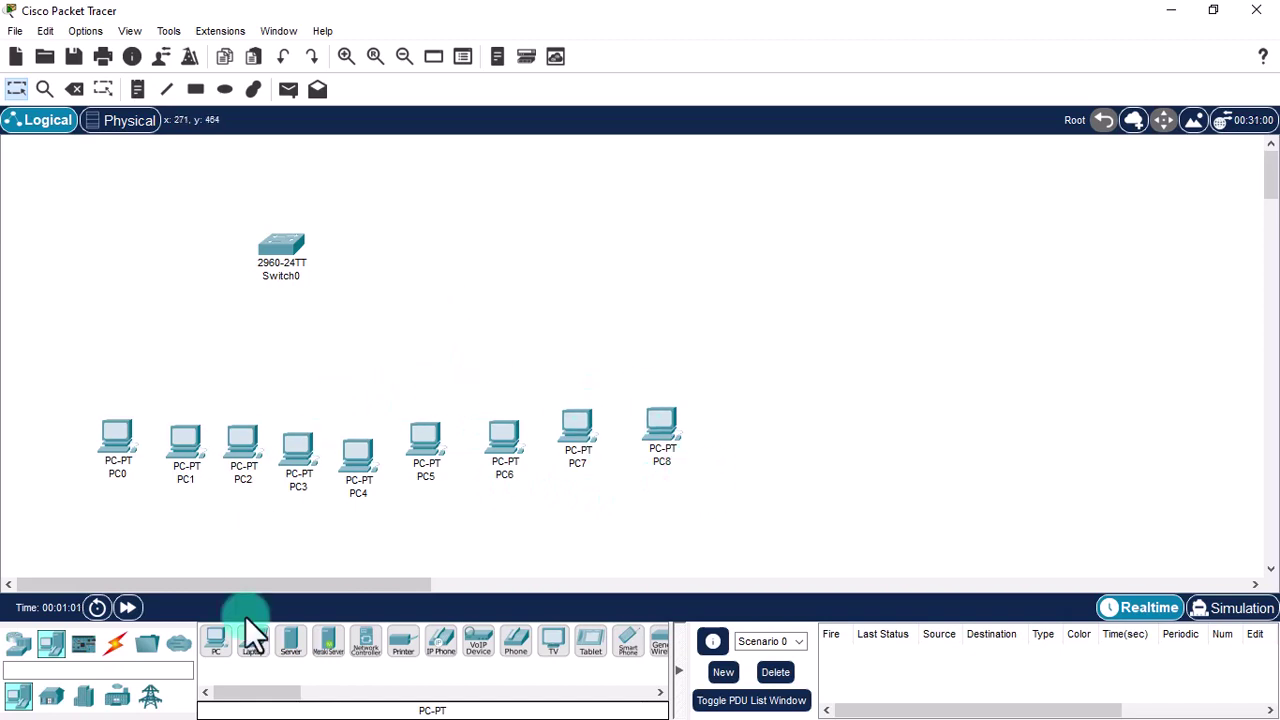
Connect switch port FastEthernet0/1 to PC0's FastEthernet0 with a copper straight-through cable.
click(118, 643)
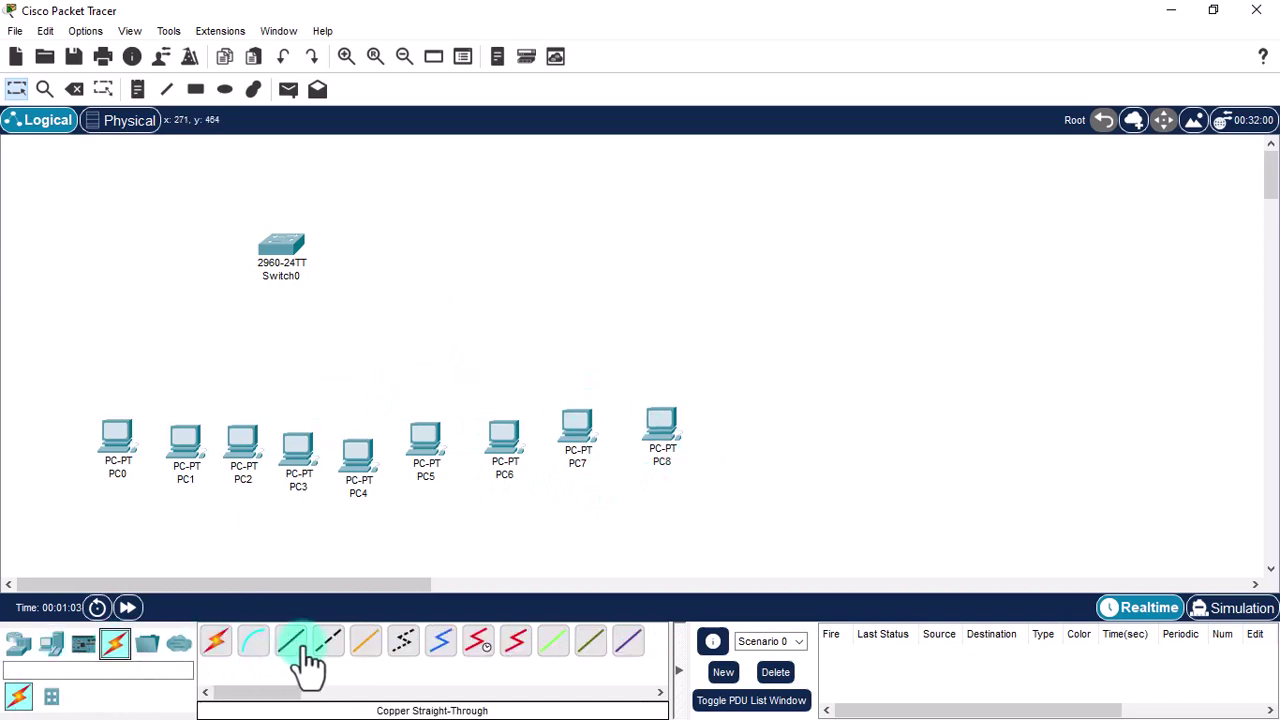
click(290, 643)
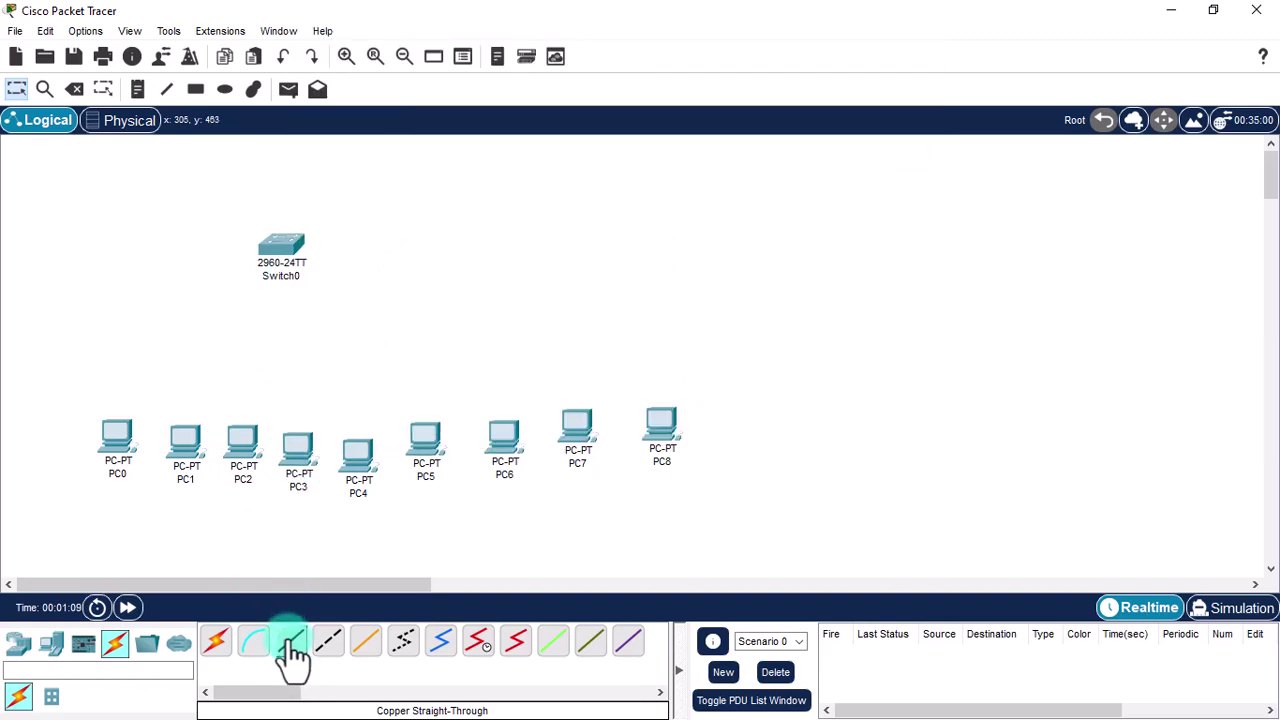
click(291, 645)
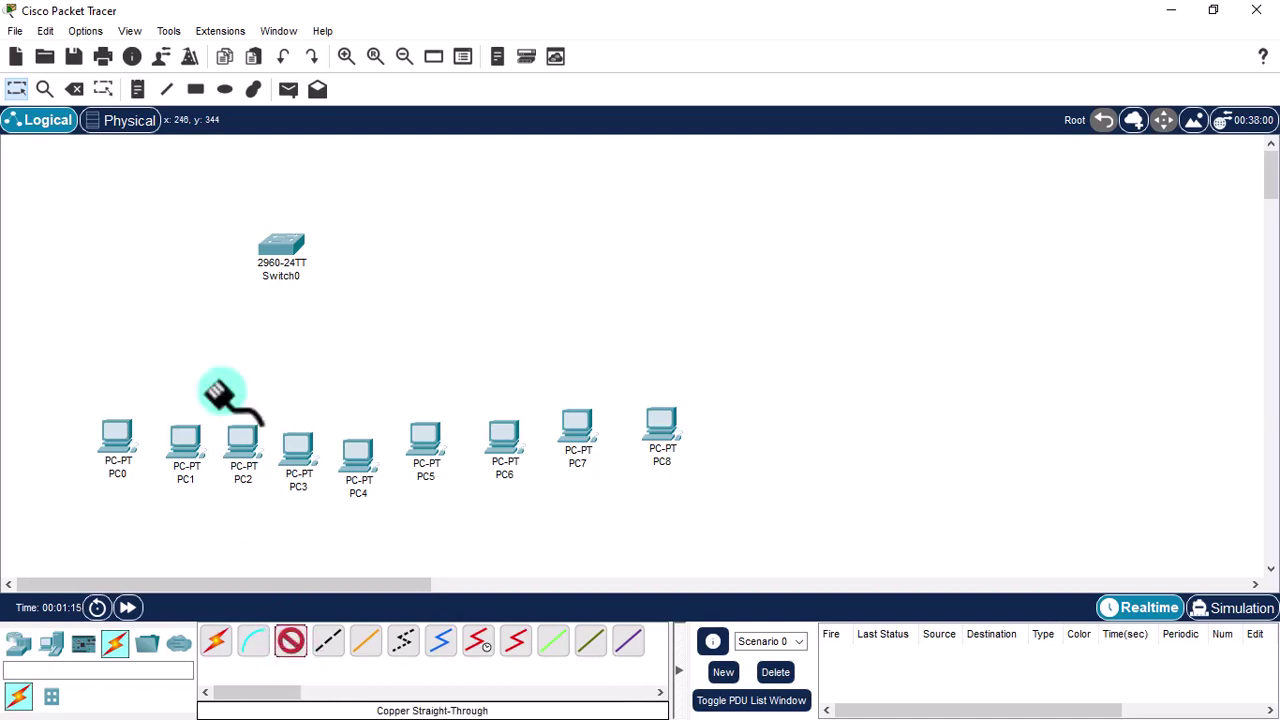
click(278, 248)
click(330, 32)
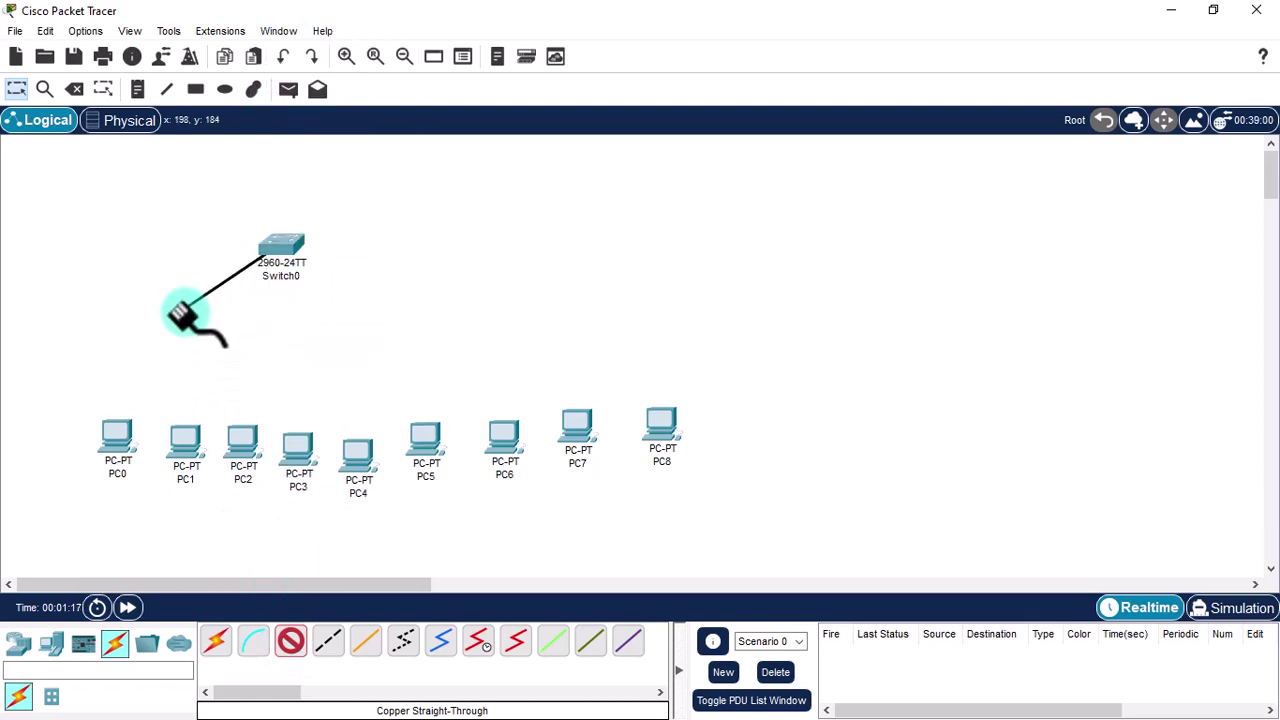
click(110, 440)
click(157, 516)
Cable switch ports FastEthernet0/2 and FastEthernet0/3 to FastEthernet0 on PC1 and PC2, respectively, with copper straight-through.
click(277, 252)
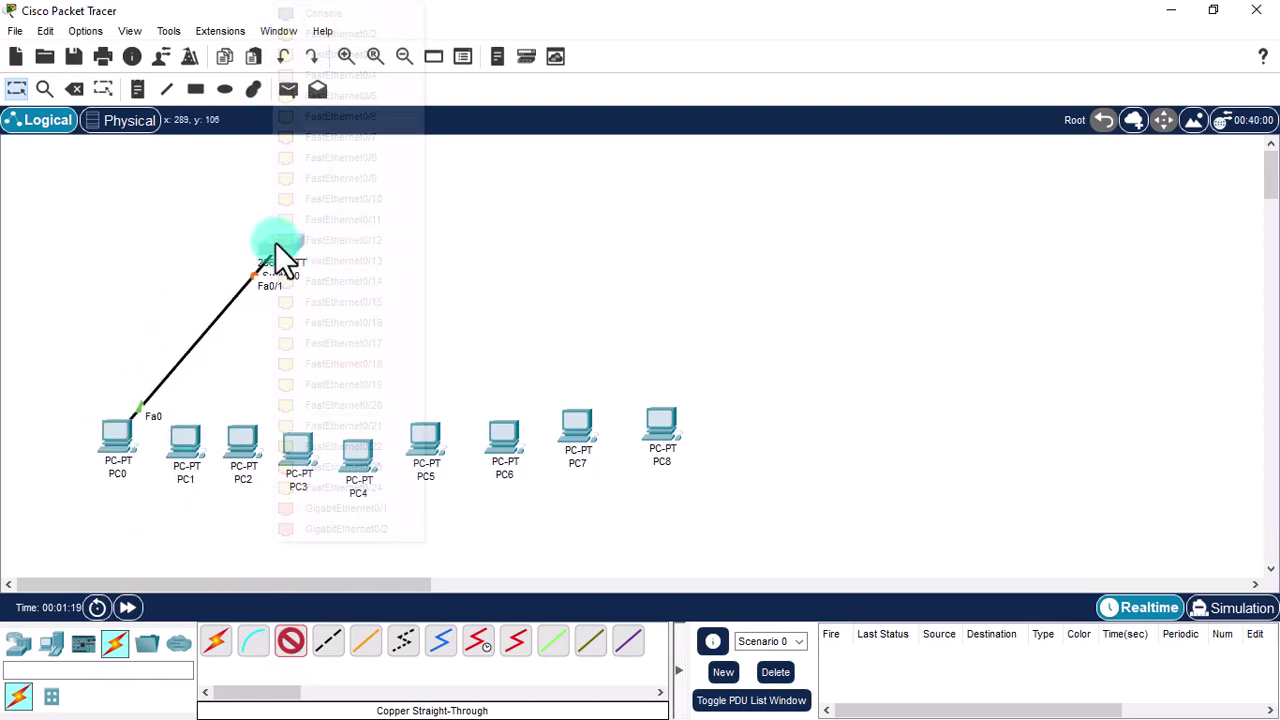
click(326, 33)
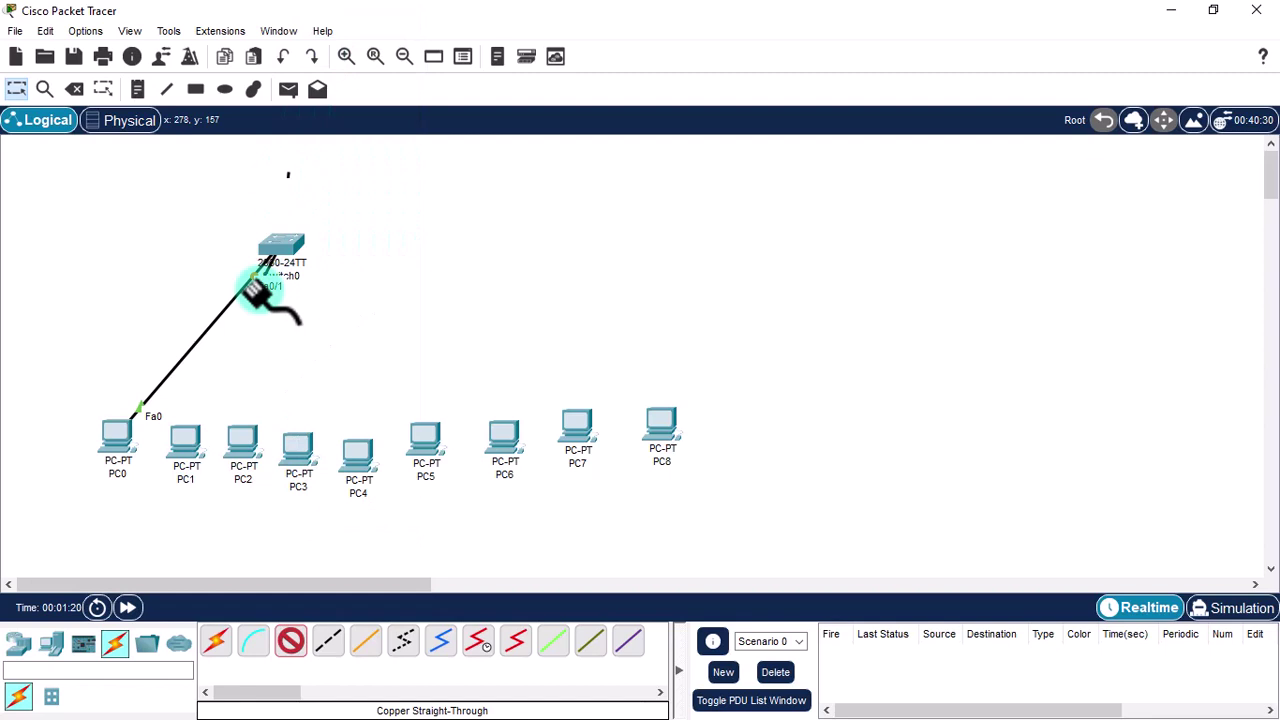
click(182, 450)
click(226, 529)
click(284, 245)
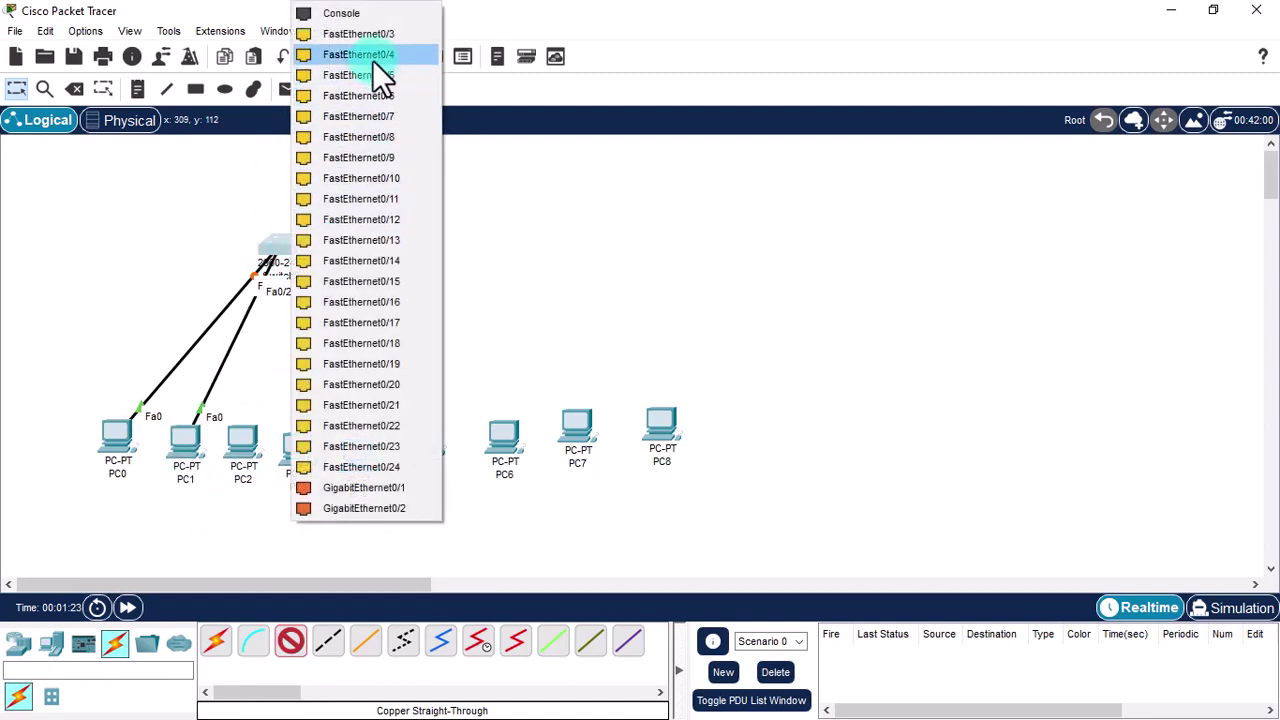
click(370, 58)
click(242, 445)
click(284, 502)
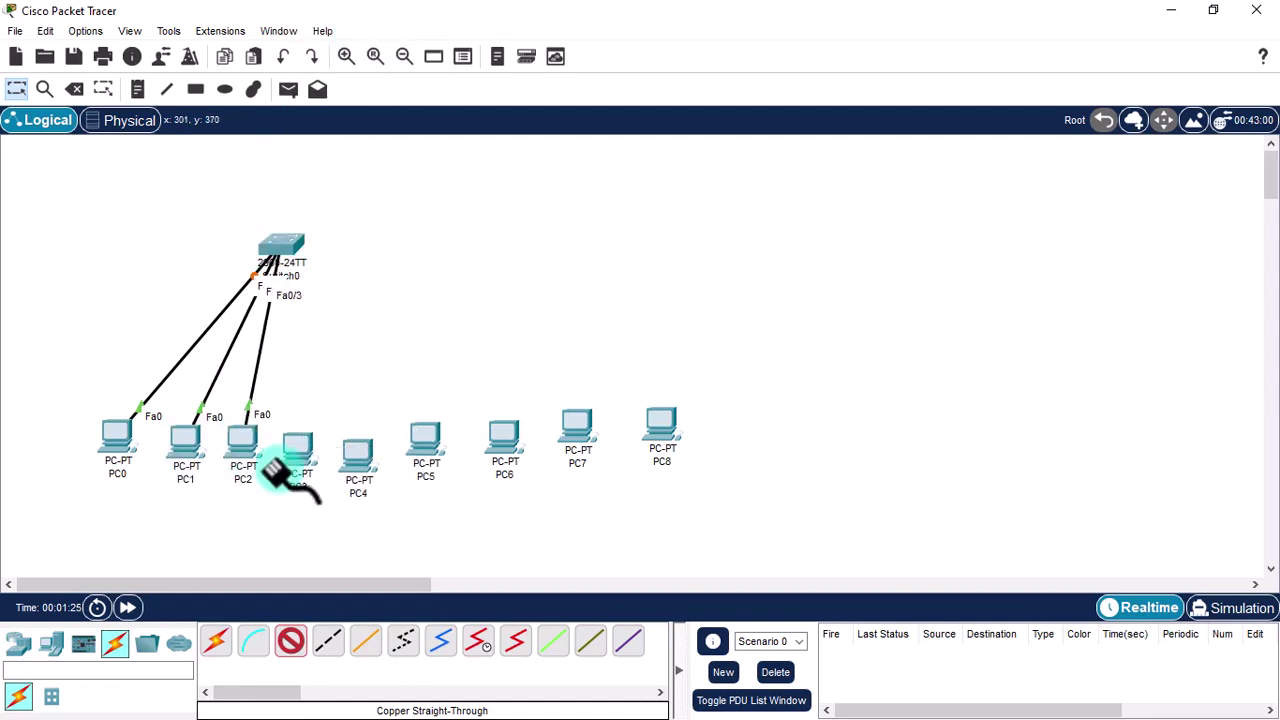
Cable switch ports FastEthernet0/4 and FastEthernet0/5 to FastEthernet0 on PC3 and PC4, respectively, with copper straight-through.
click(282, 235)
click(360, 34)
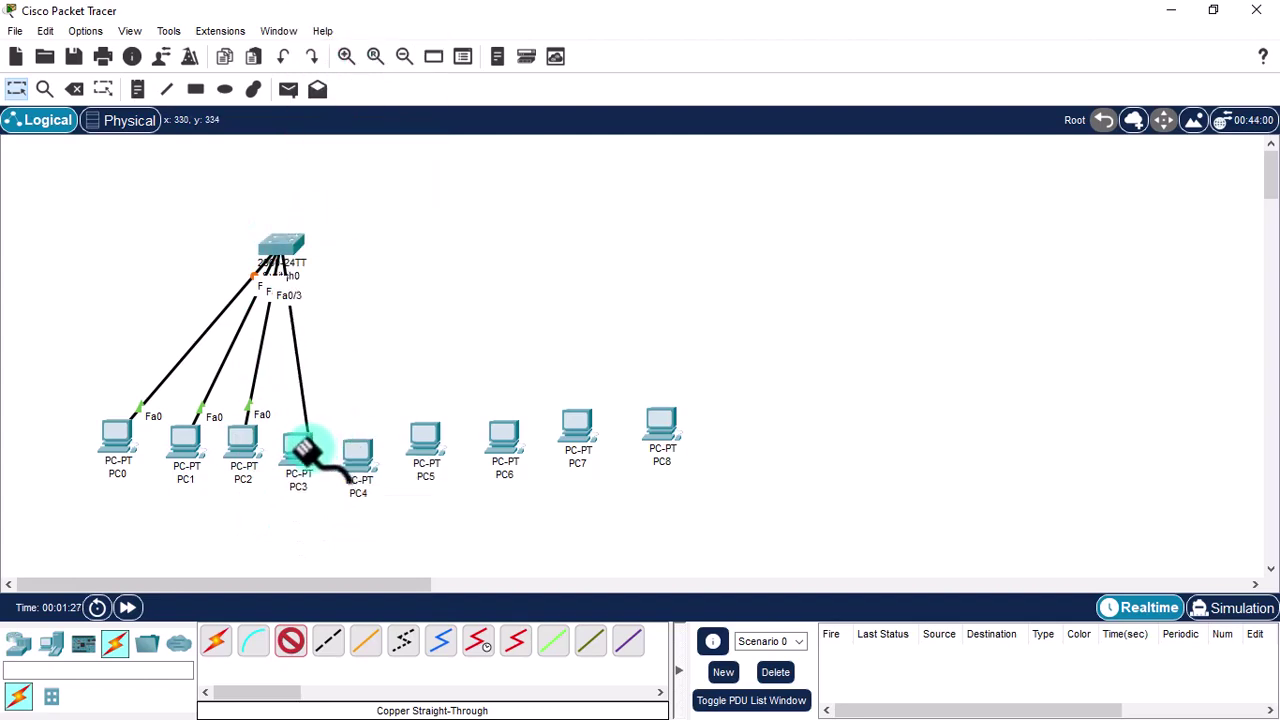
click(300, 447)
click(356, 518)
click(278, 245)
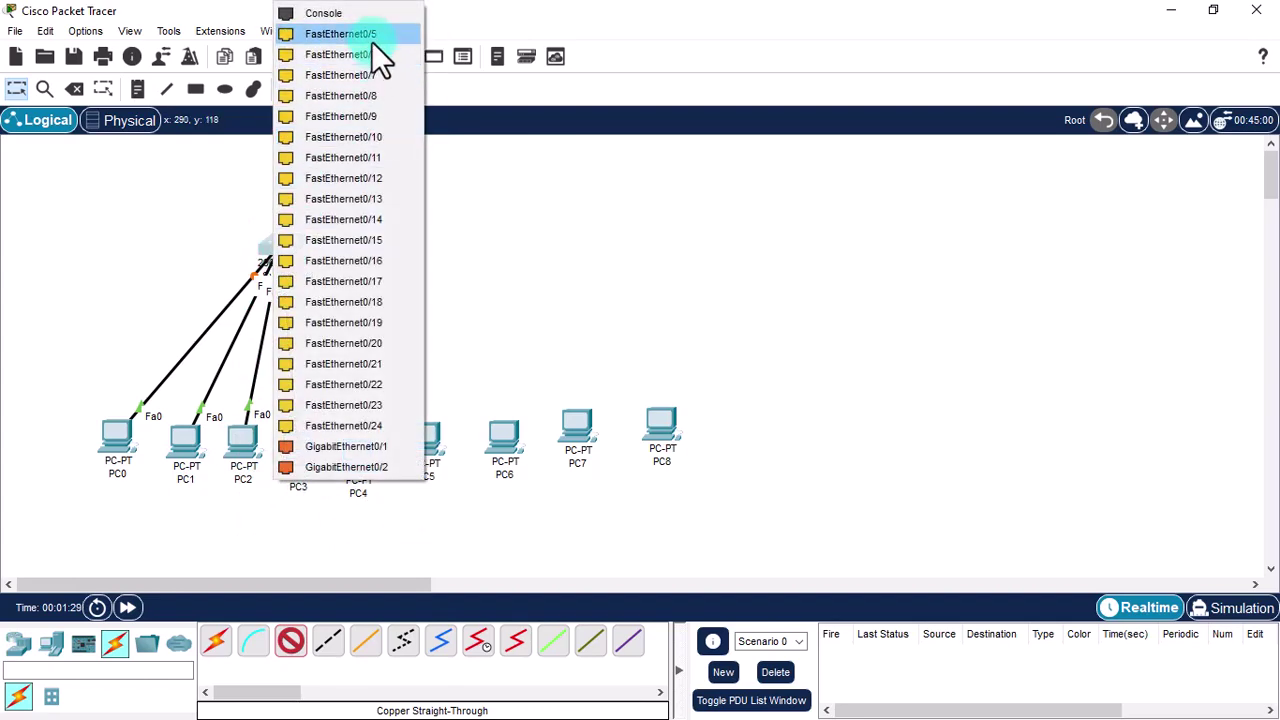
click(370, 36)
click(352, 470)
click(404, 540)
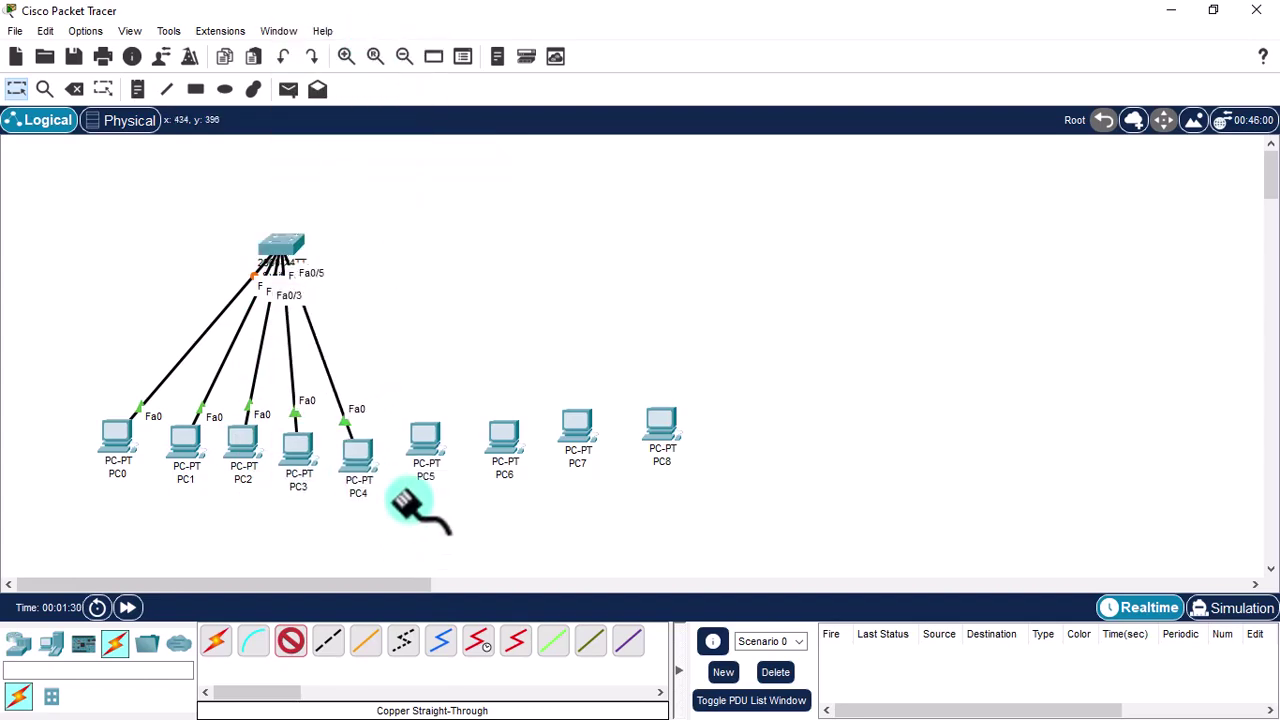
Cable FastEthernet0 on PC5 and PC6 to switch ports FastEthernet0/6 and FastEthernet0/7, respectively, with copper straight-through.
click(429, 454)
click(470, 529)
click(290, 240)
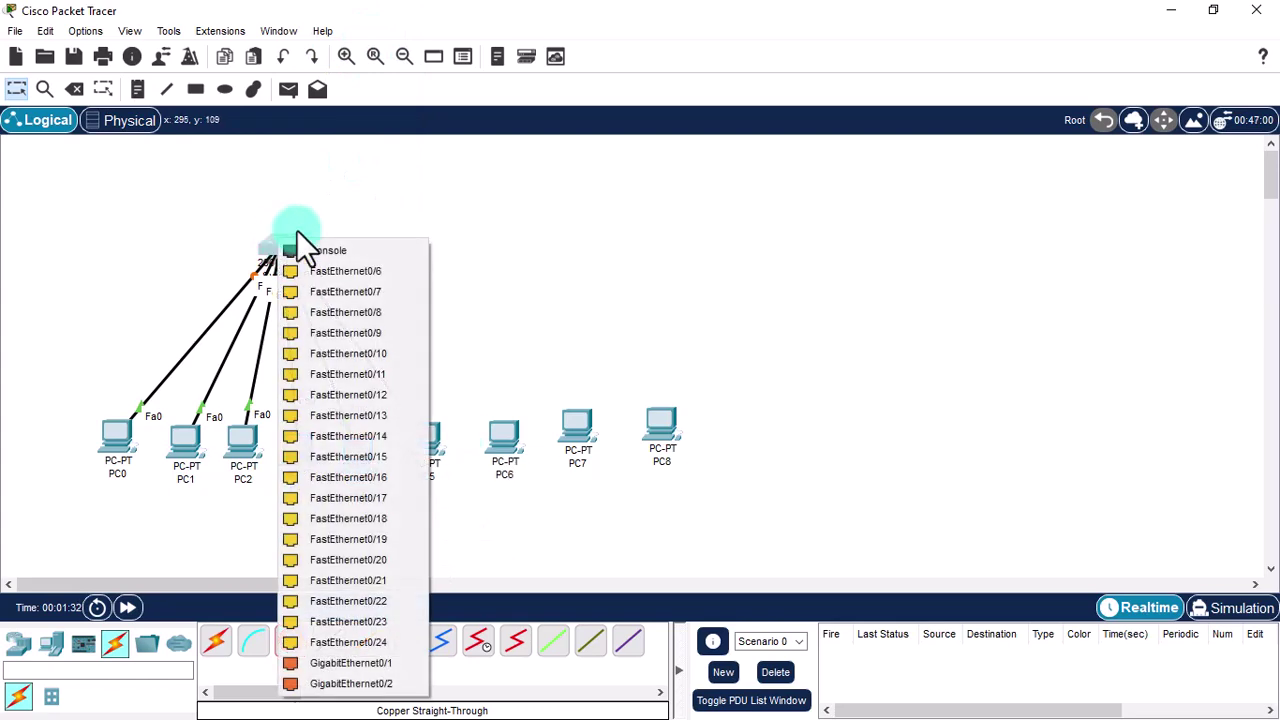
click(373, 270)
click(498, 435)
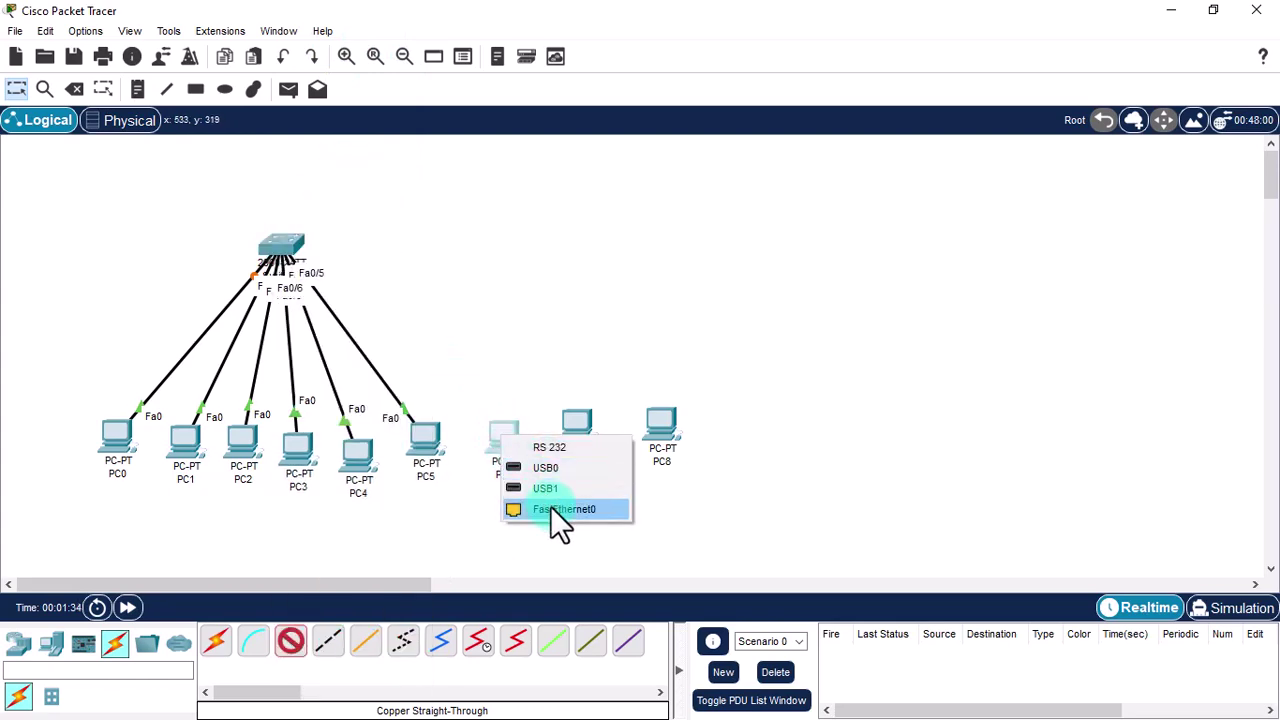
click(550, 506)
click(290, 247)
click(374, 318)
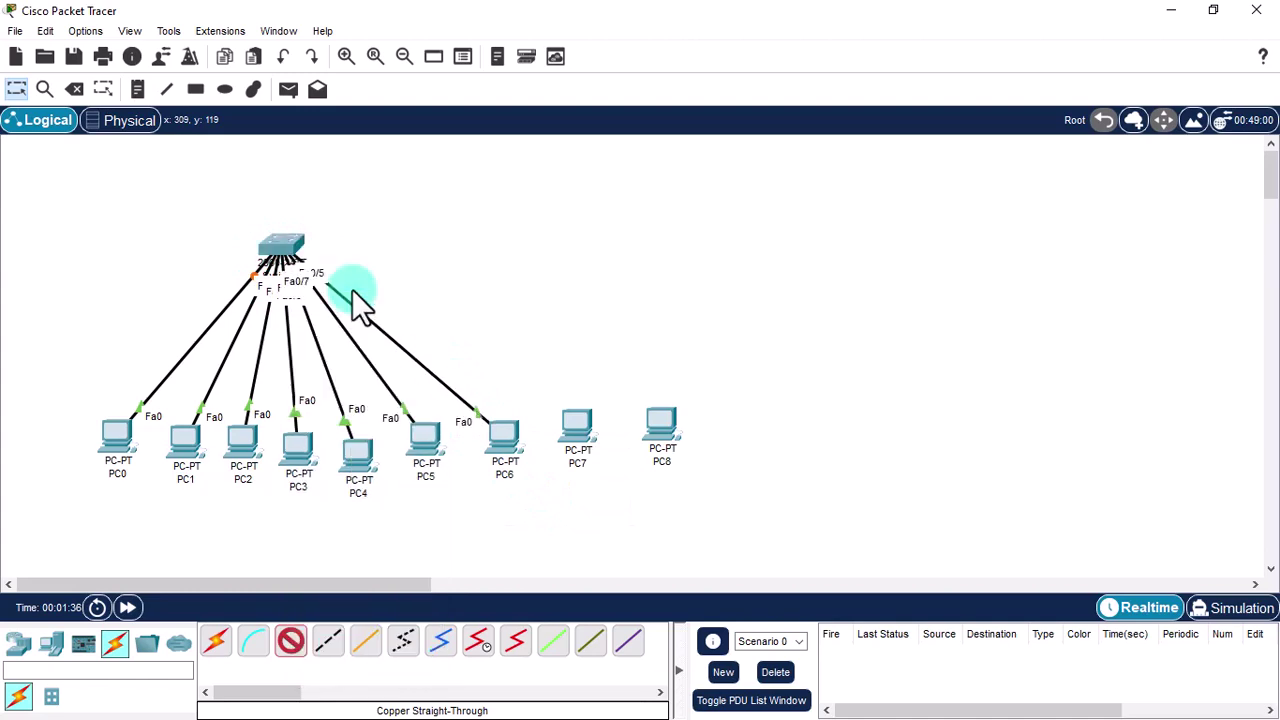
Cable FastEthernet0 on PC7 and PC8 to switch ports FastEthernet0/8 and FastEthernet0/9, respectively, with copper straight-through.
click(580, 425)
click(634, 506)
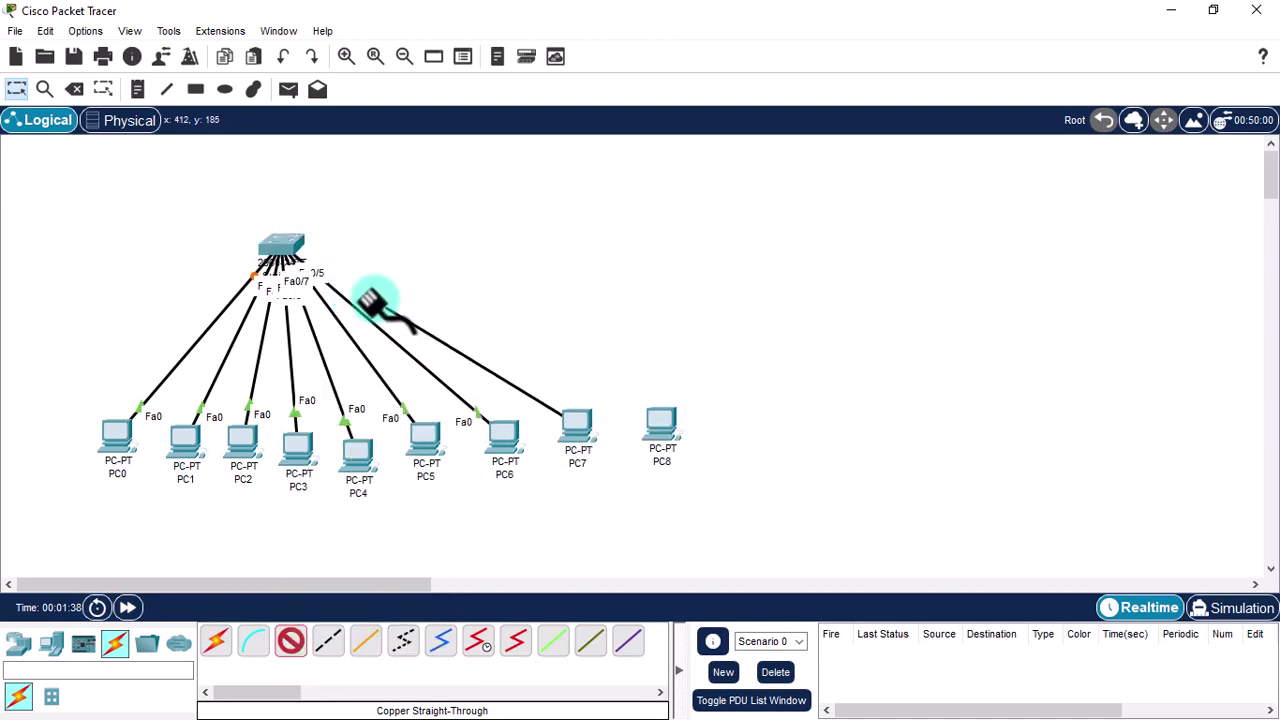
click(281, 241)
click(373, 297)
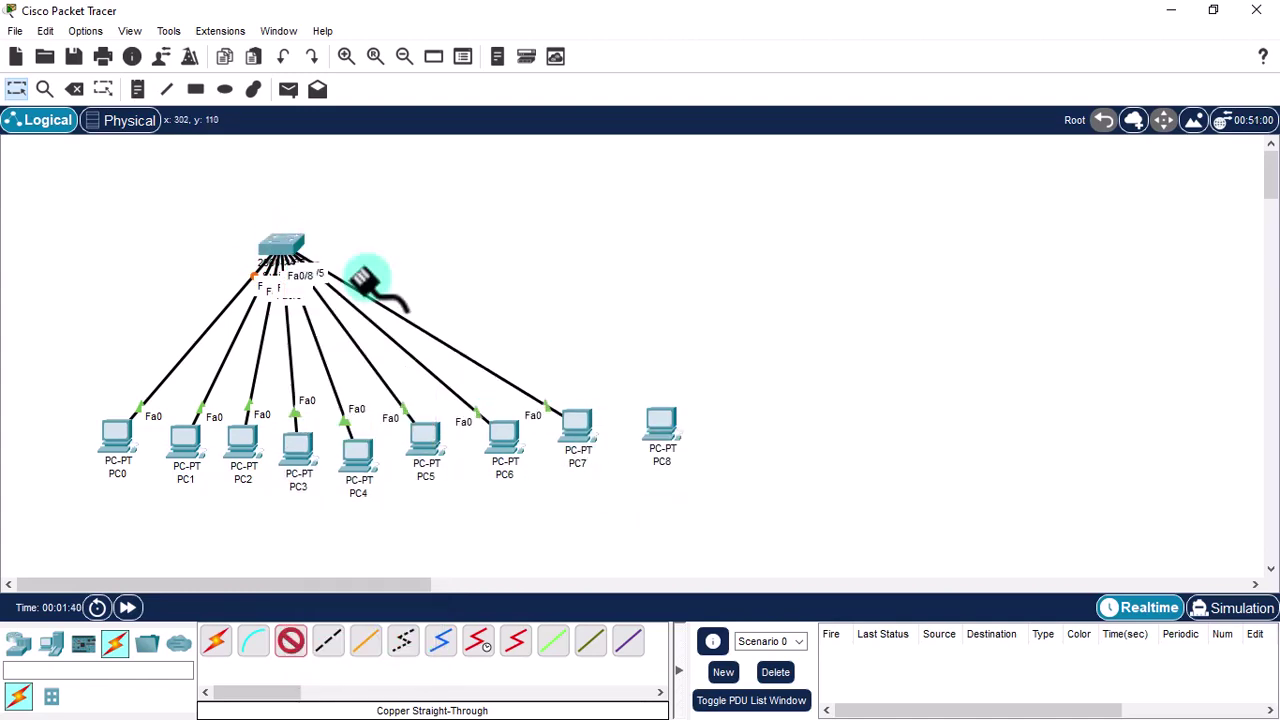
click(655, 425)
click(722, 500)
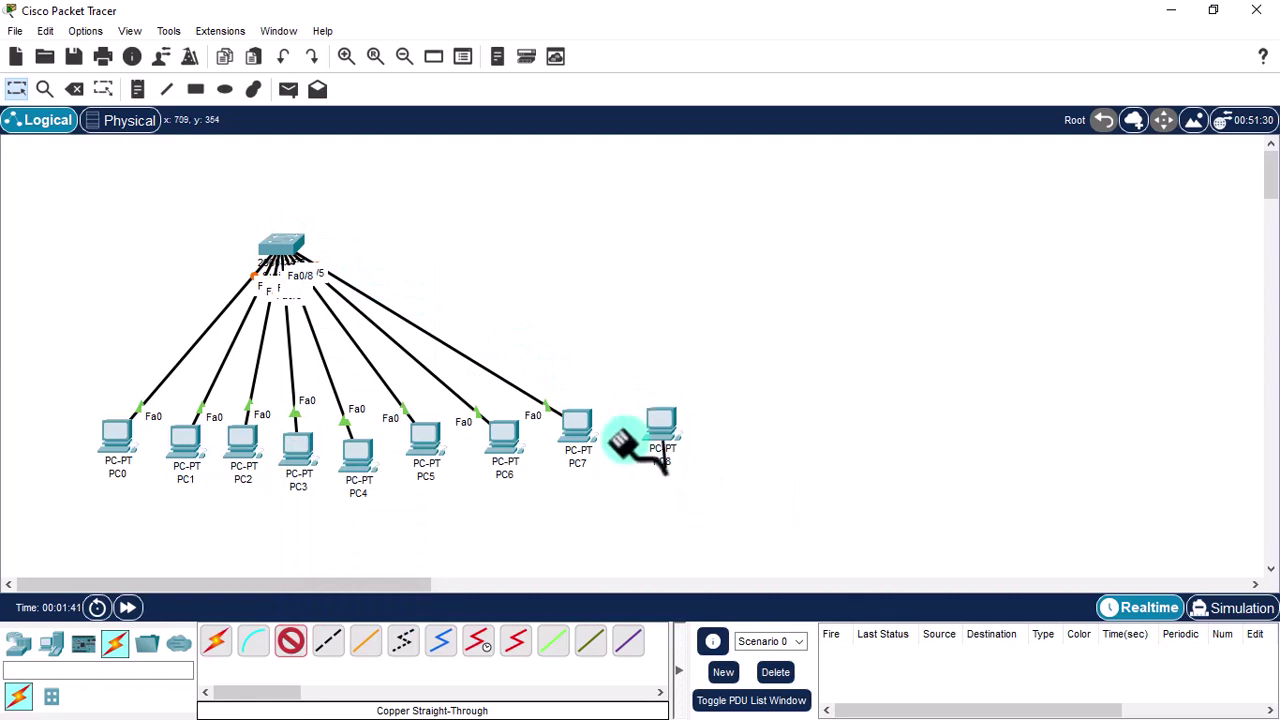
click(287, 238)
click(335, 265)
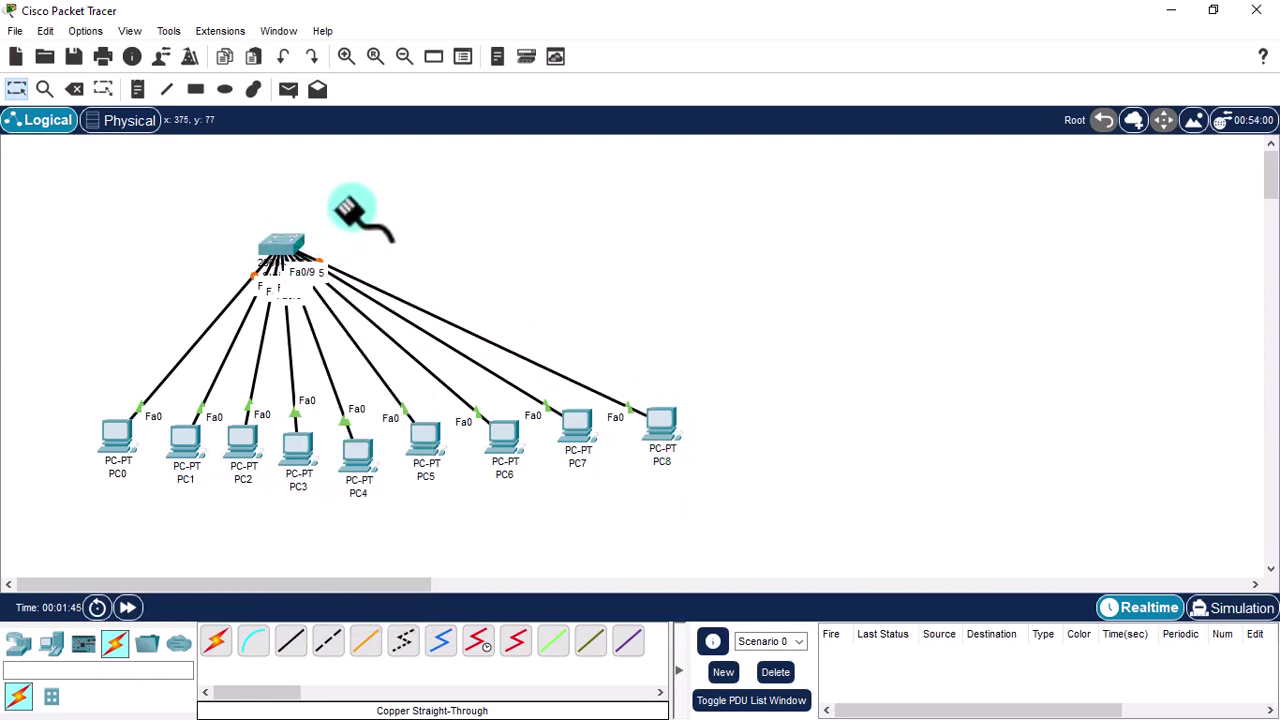
Move the switch towards the centre of the topology and arrange PC0 to PC3 in a column on its left side.
drag(296, 250, 390, 290)
drag(124, 462, 106, 225)
drag(190, 435, 108, 286)
drag(240, 447, 106, 403)
mouse_move(301, 476)
mouse_down()
mouse_move(130, 528)
mouse_move(107, 521)
mouse_up()
Arrange PC4 to PC7 in a row below the switch and move PC8 to the switch's right side.
mouse_move(333, 454)
mouse_down()
mouse_move(321, 506)
mouse_move(357, 460)
mouse_move(305, 500)
mouse_up()
drag(416, 467, 388, 490)
drag(497, 468, 468, 488)
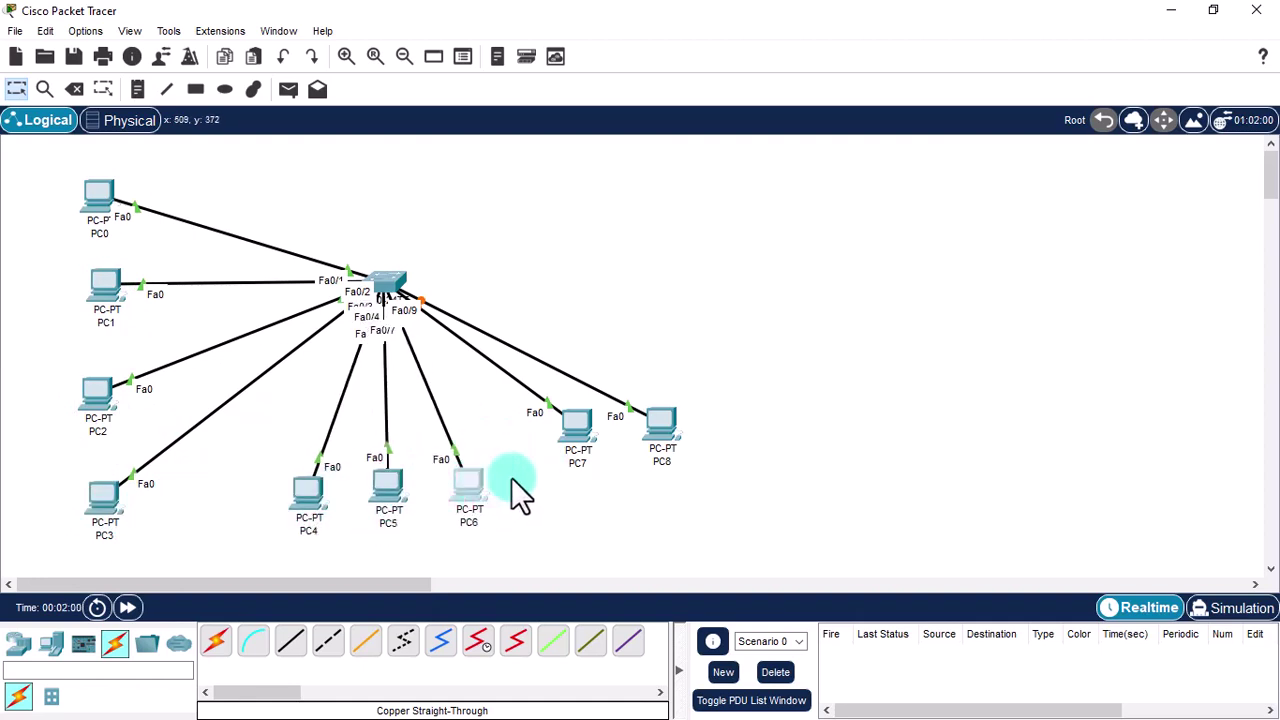
drag(578, 430, 545, 478)
drag(622, 431, 667, 253)
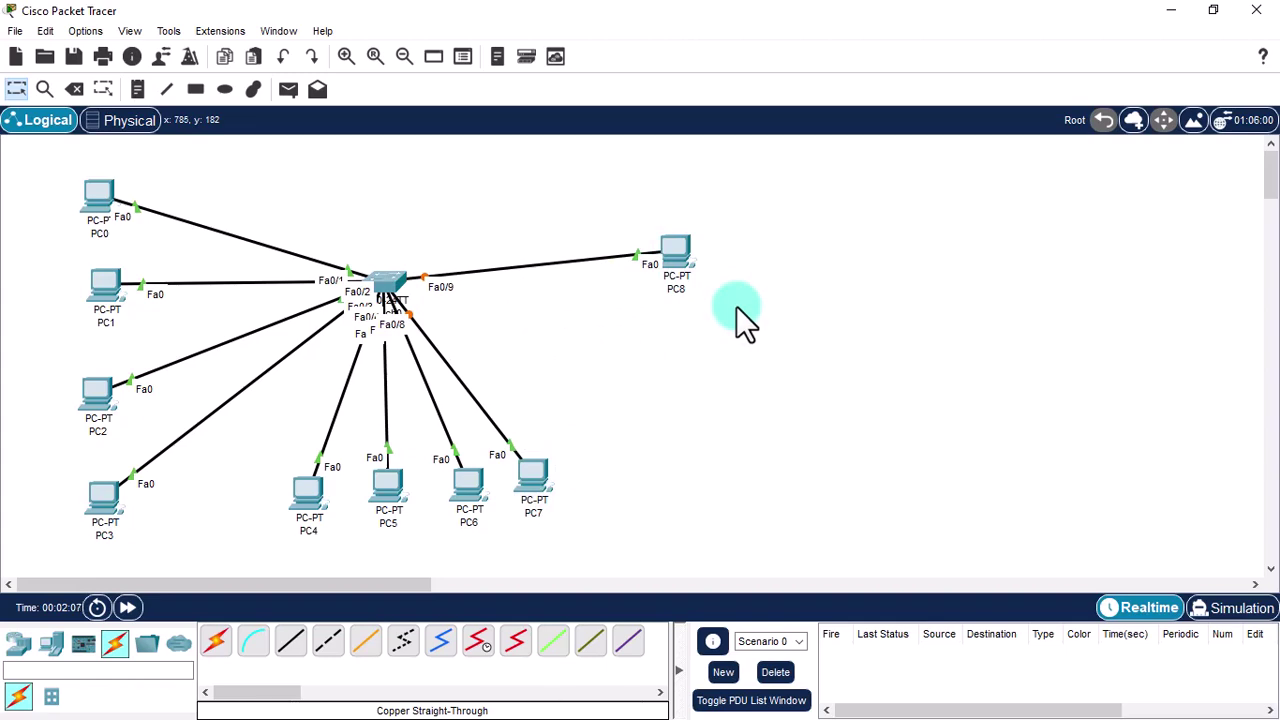
Open the switch's command-line interface beside the topology and bring up the Switch> prompt.
click(379, 287)
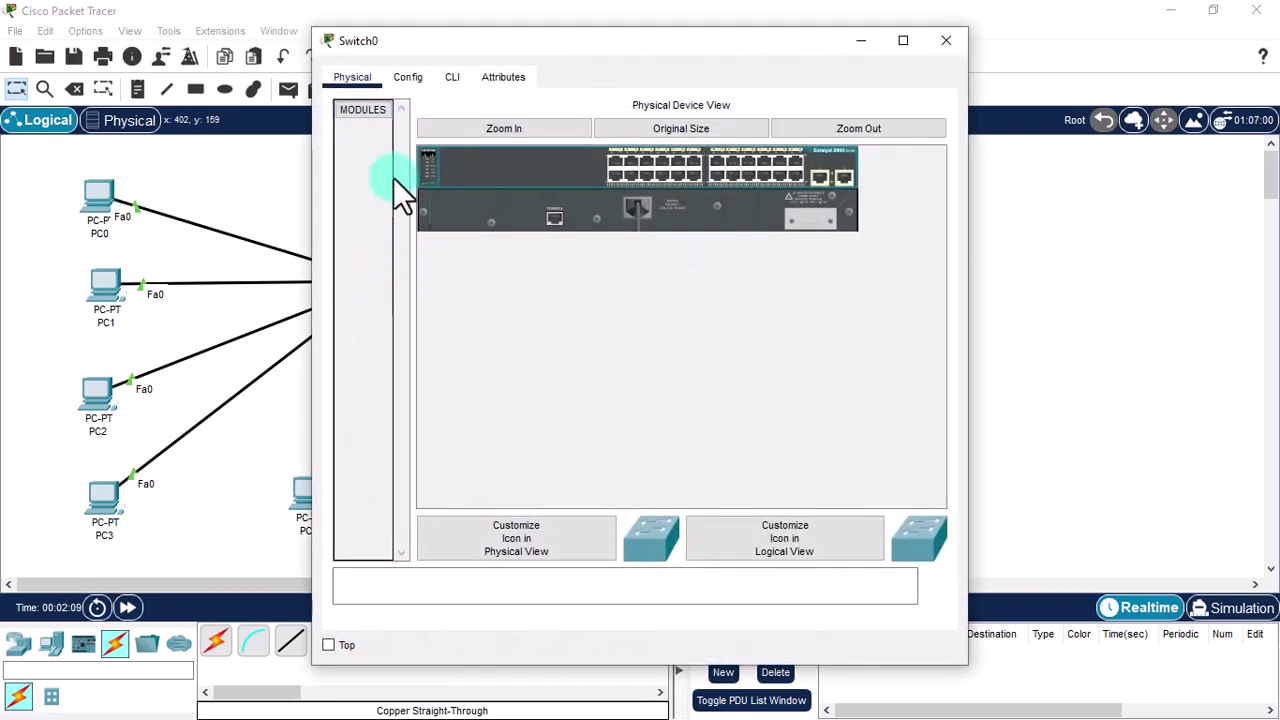
click(450, 80)
drag(442, 53, 752, 126)
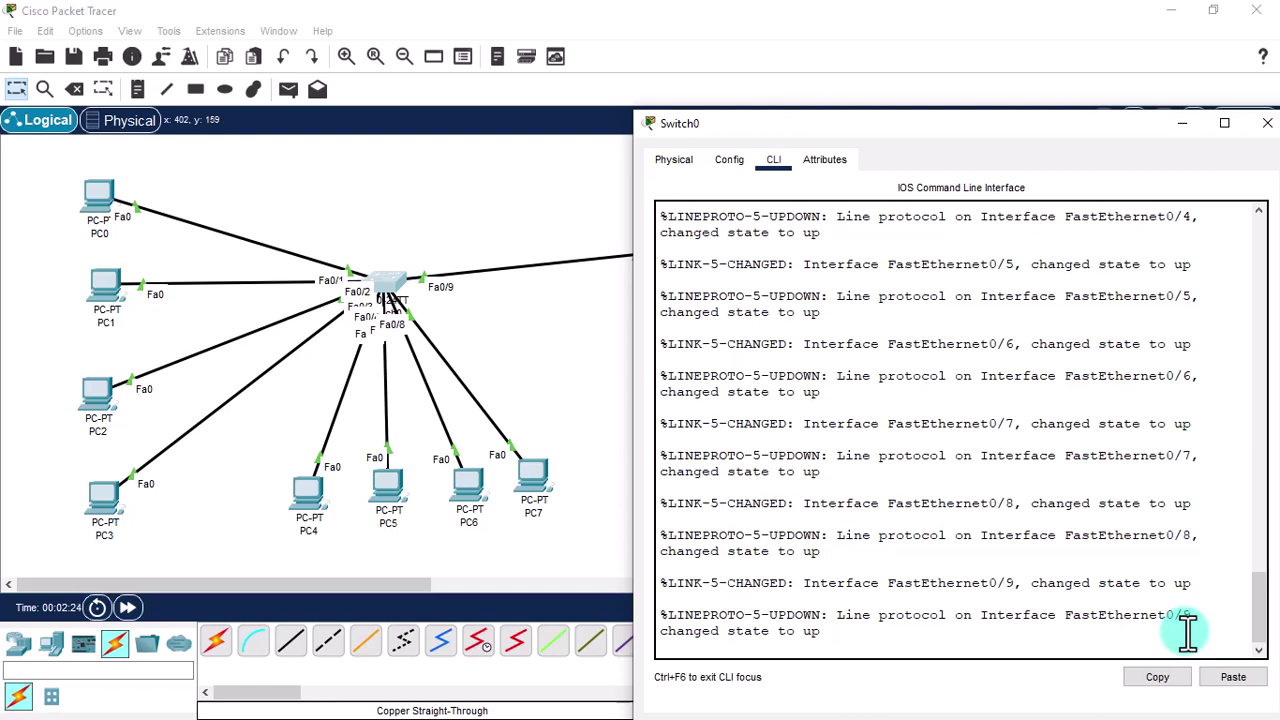
key(Return)
key(Return)
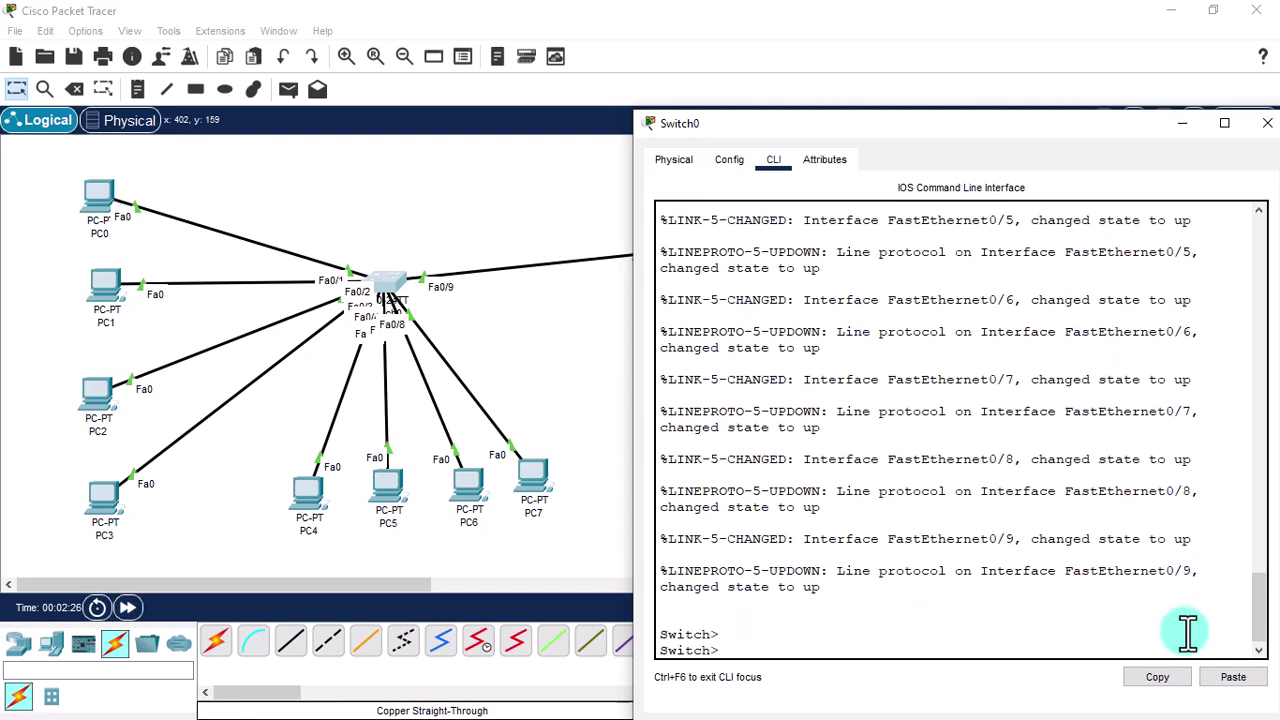
Enter privileged EXEC mode with enable and page through the help list of available show commands.
text(enable)
key(Return)
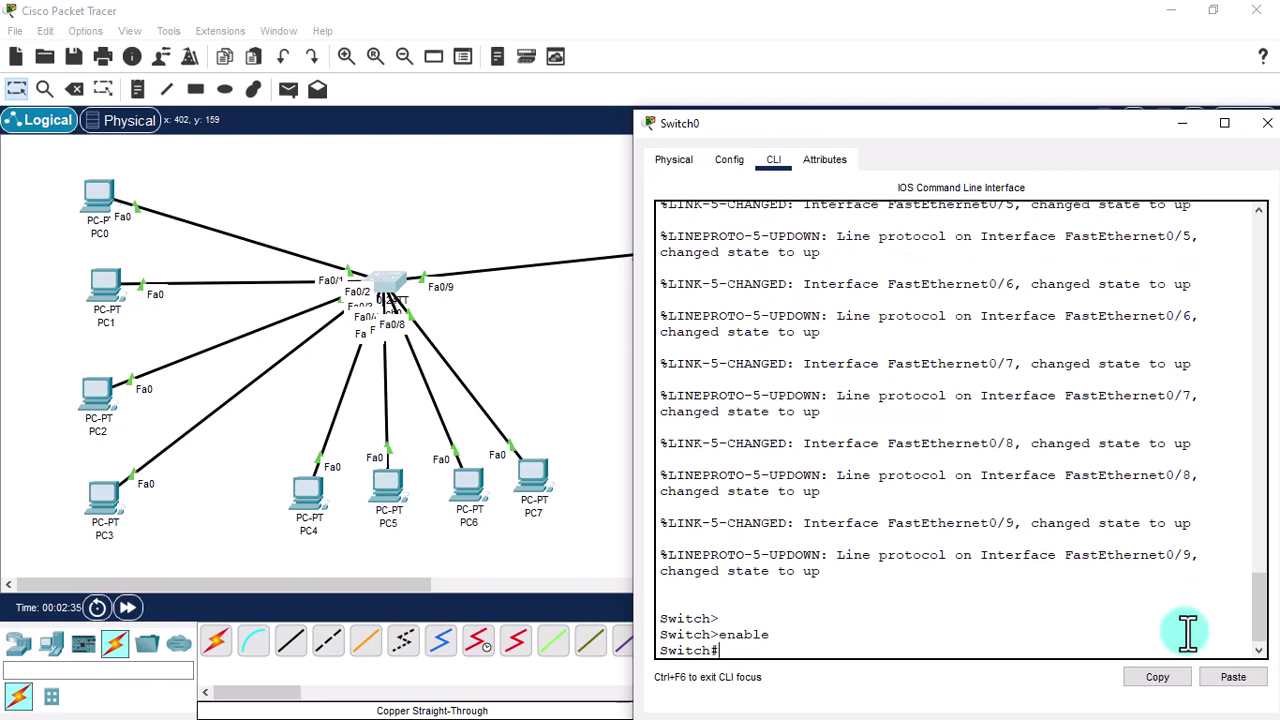
text(show ?)
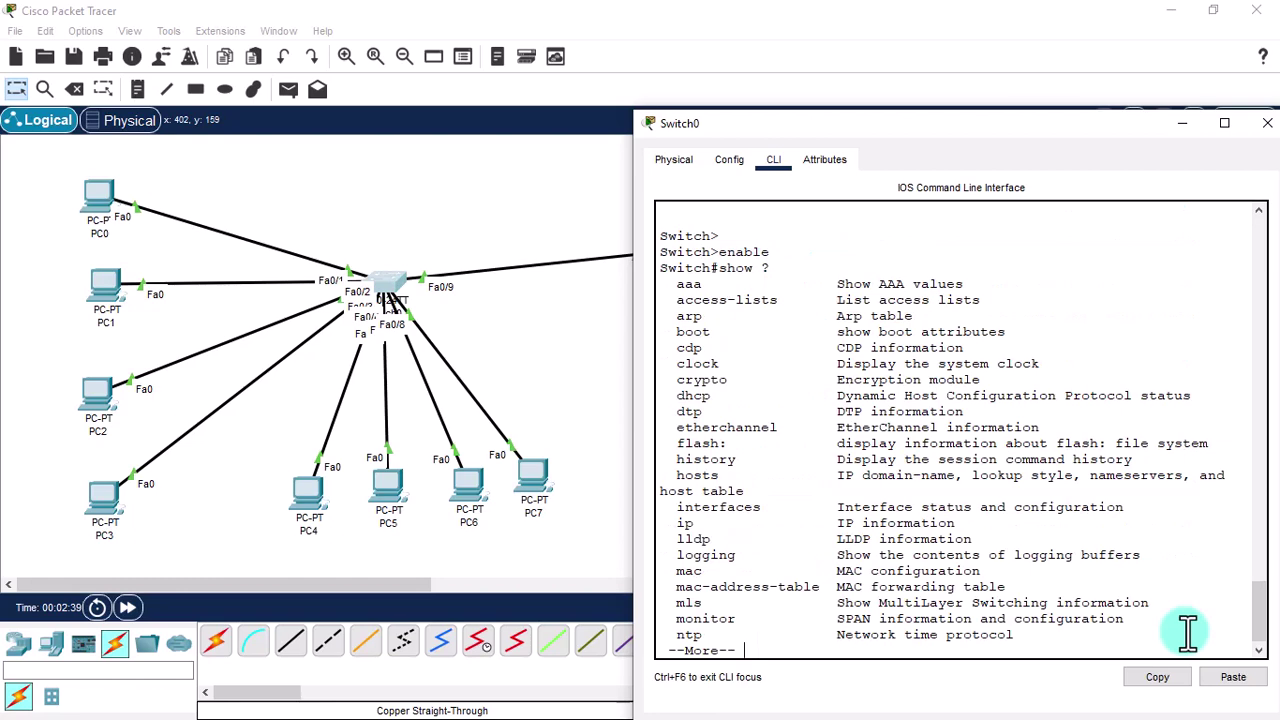
key(Return)
key(Return)
key(Return)
key(Return)
key(Return)
key(Return)
key(Return)
key(Return)
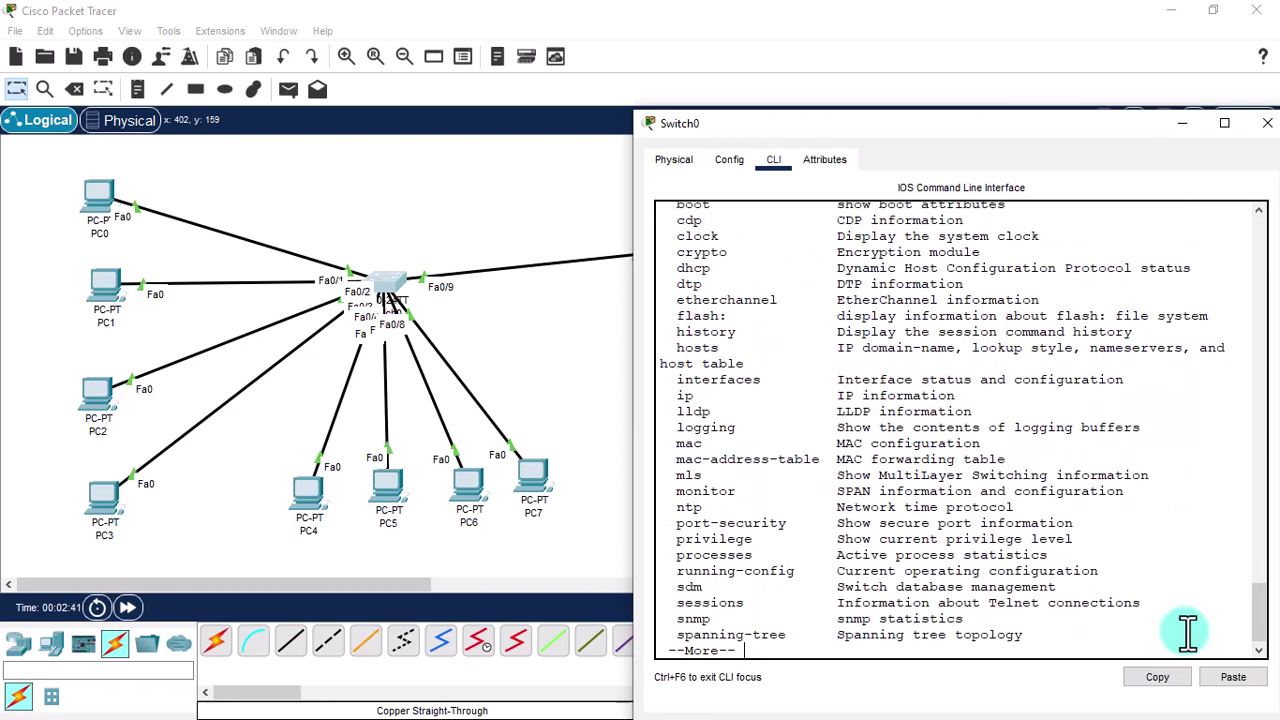
key(space)
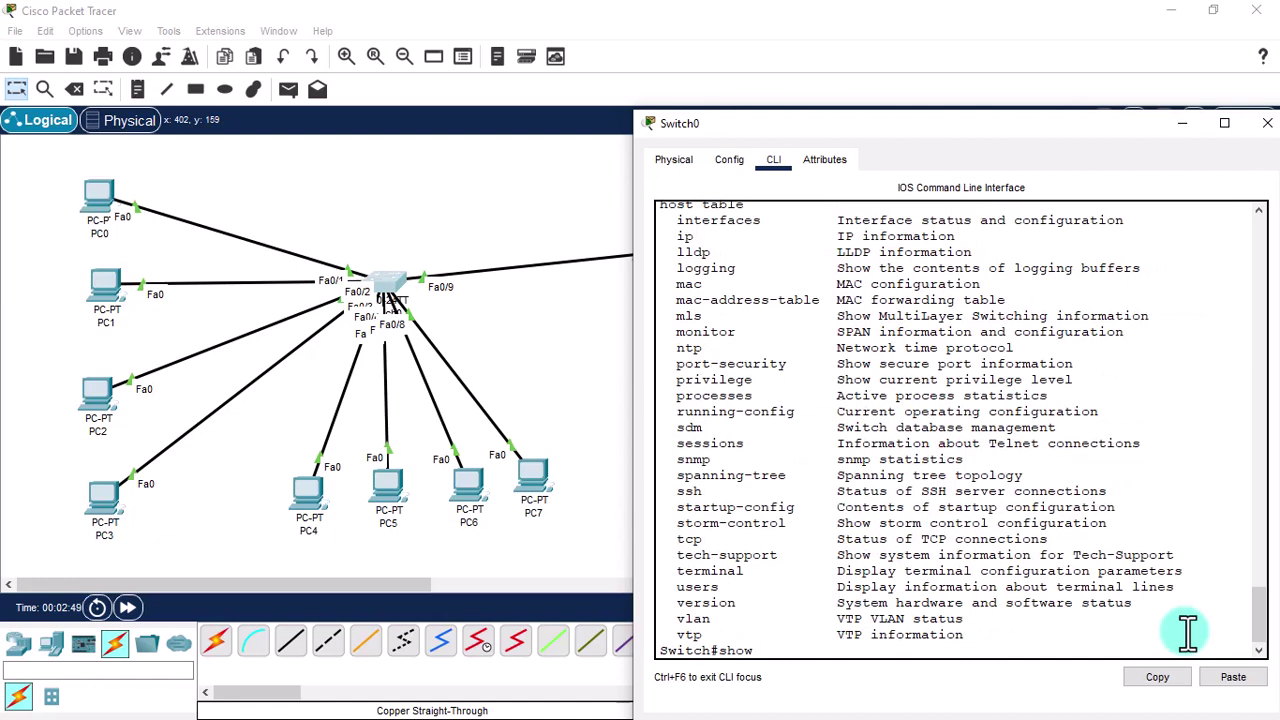
List the show ip options, run show ip interface brief in a widened switch window, and review the port statuses through the final entry.
text(ip ?)
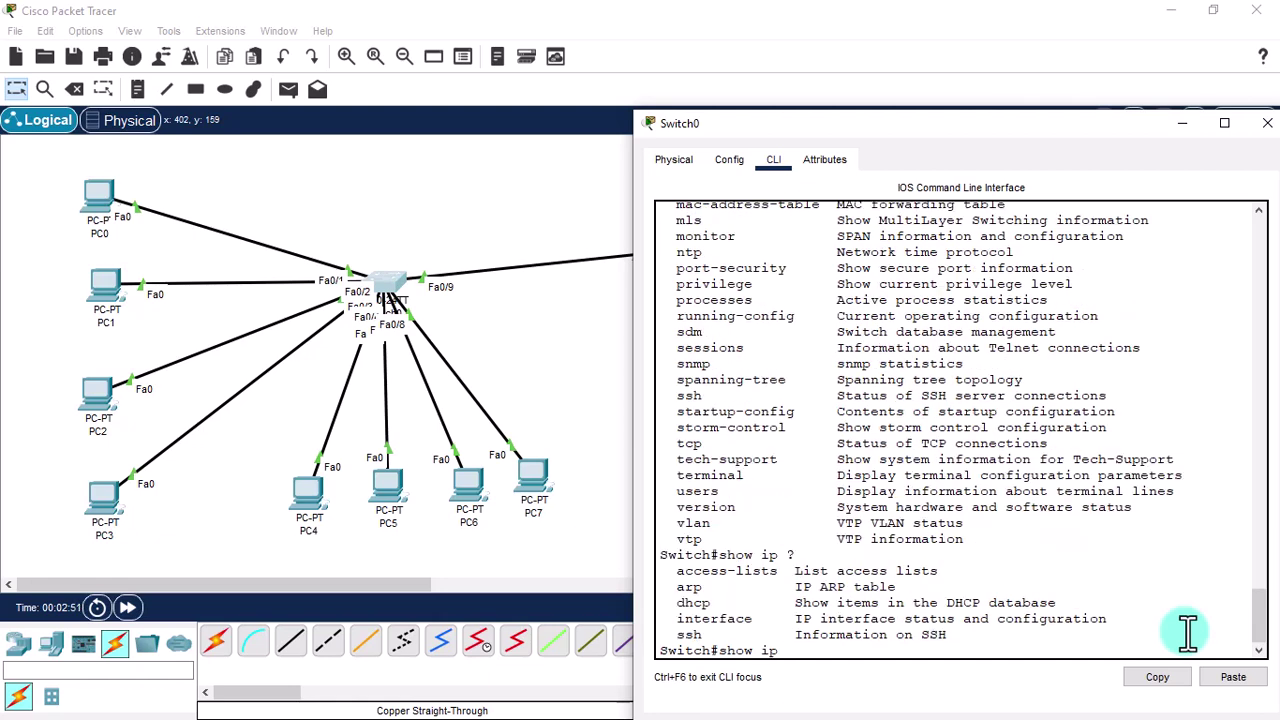
text(interface brief)
key(Return)
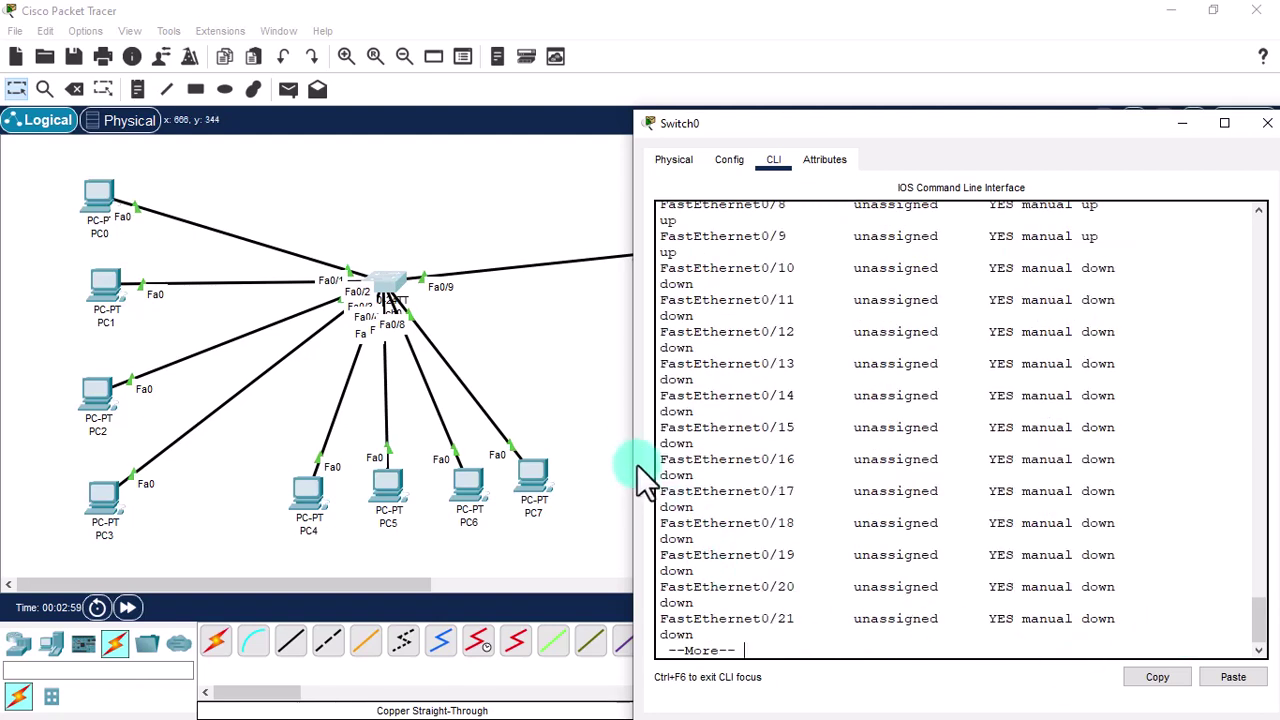
drag(630, 447, 430, 434)
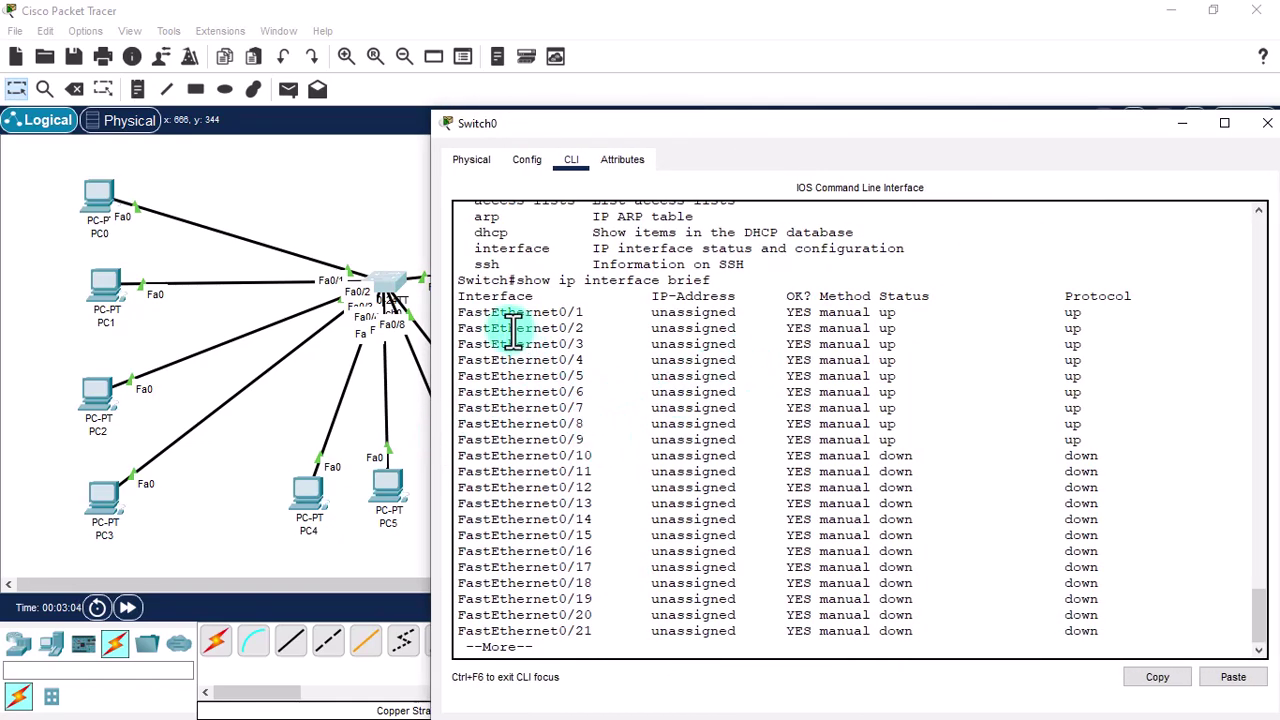
drag(460, 312, 1143, 433)
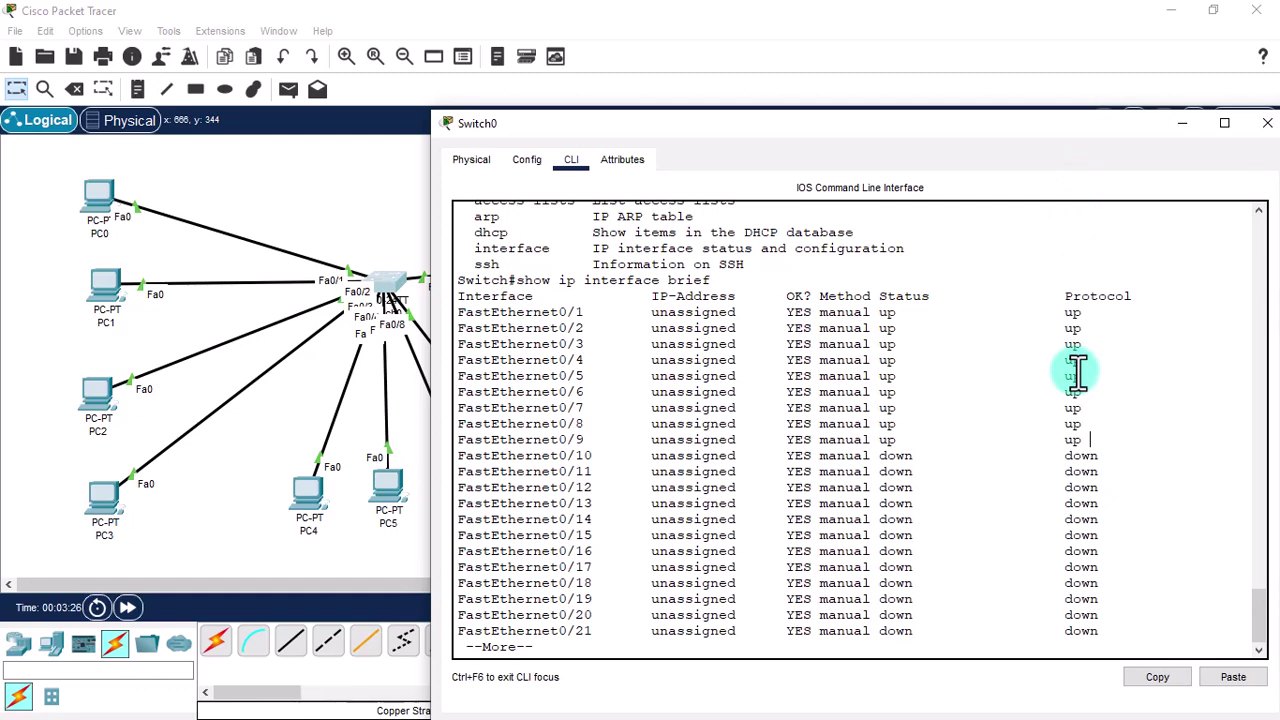
key(space)
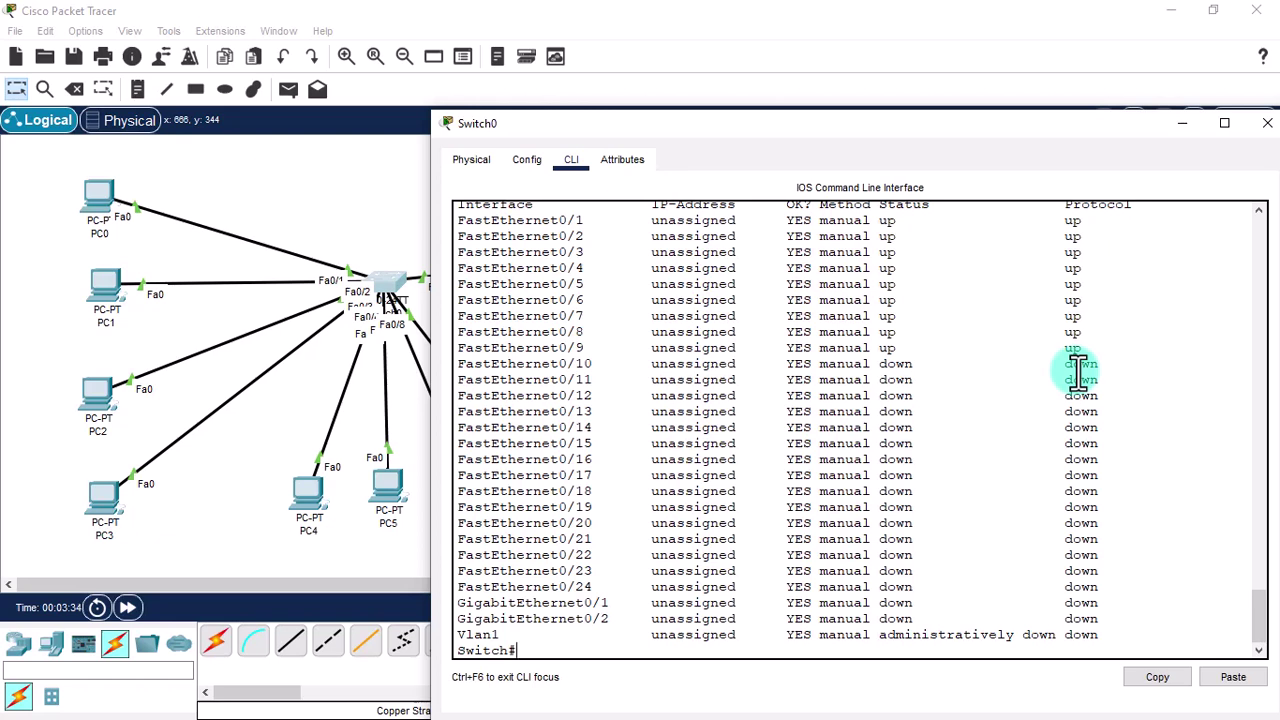
Enter global configuration mode with configure terminal and list the help options for interface and interface range.
text(configure terminal)
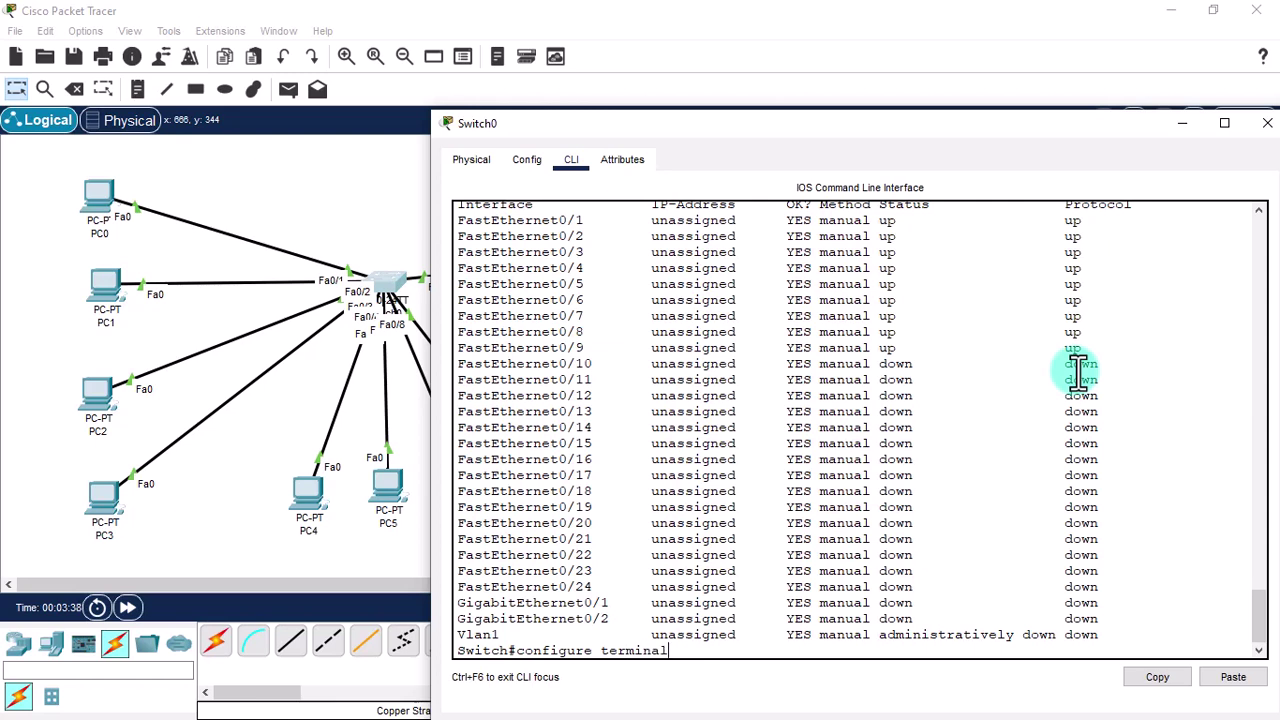
key(Return)
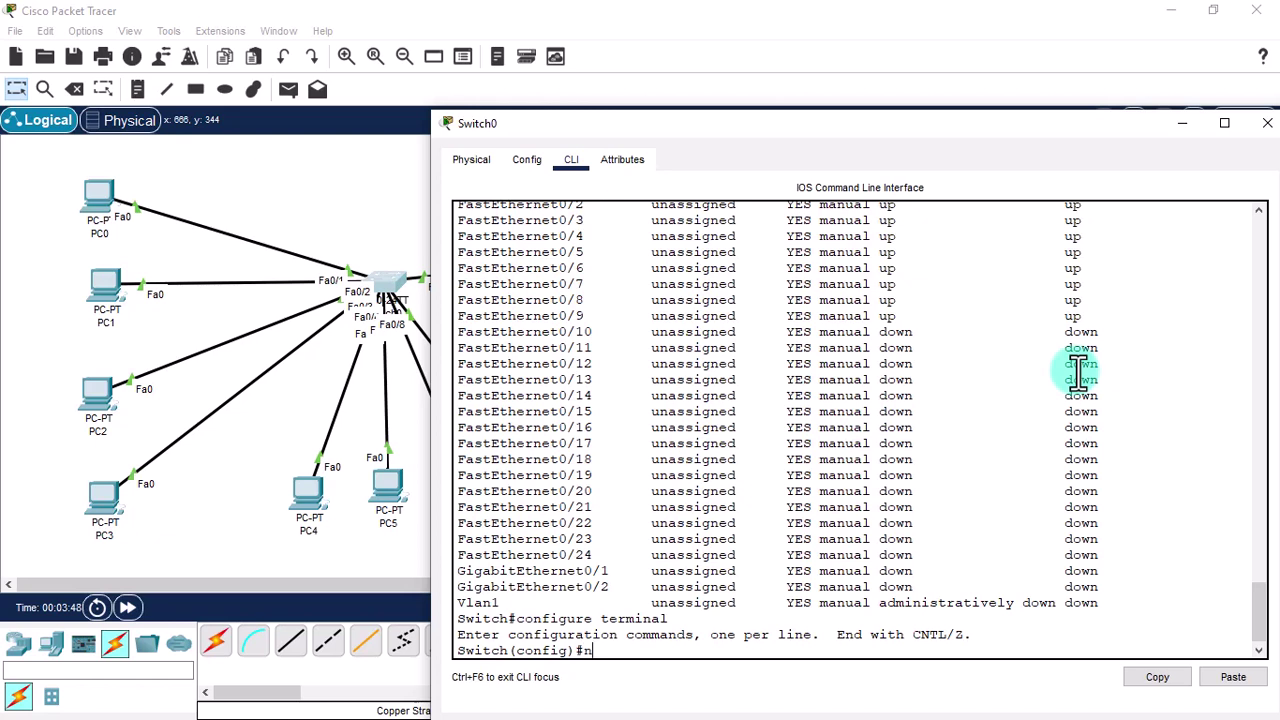
text(interface)
text(?)
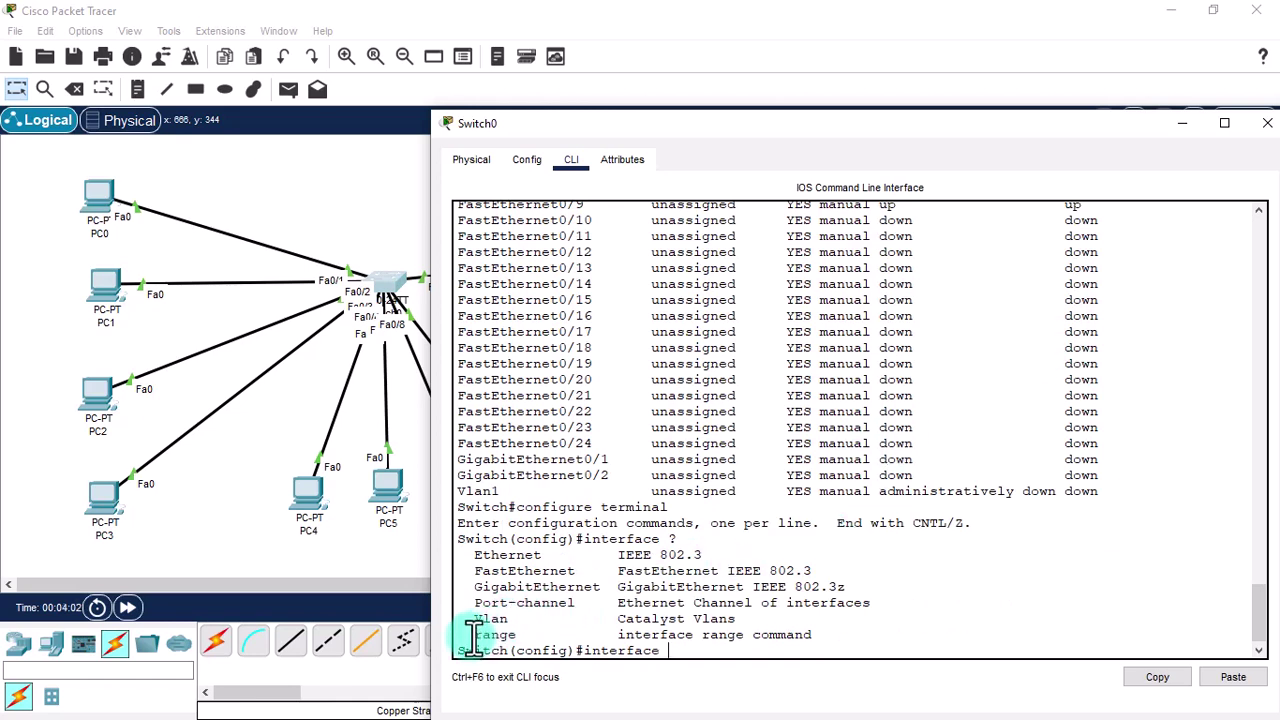
drag(474, 634, 860, 631)
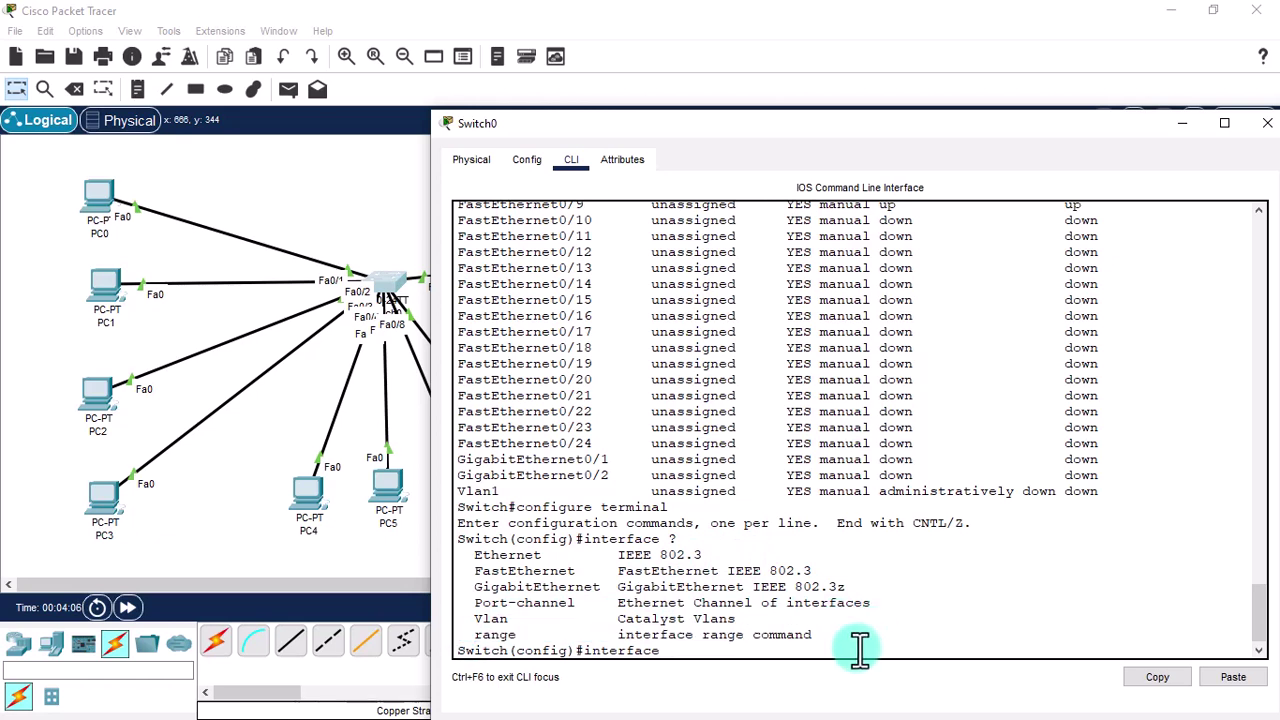
text(range ?)
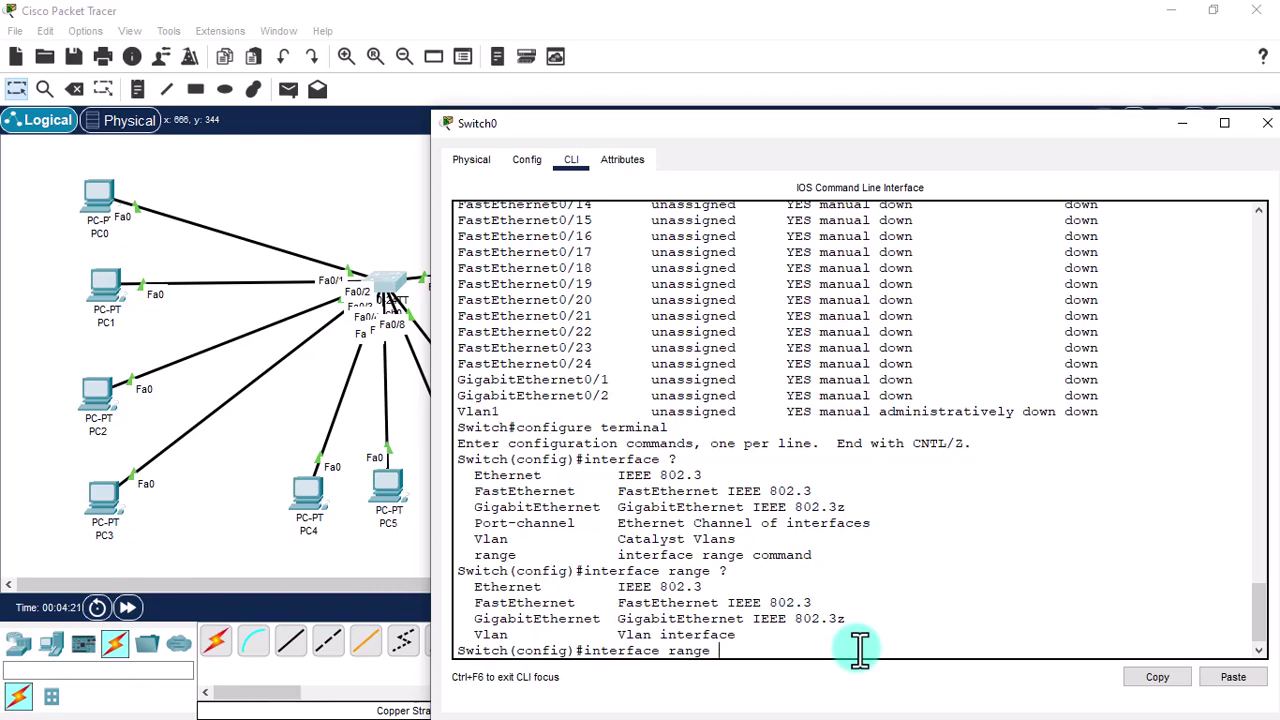
Examine the FastEthernet0/4 to FastEthernet0/8 entries in the earlier show ip interface brief output.
scroll(857, 605, up, 10)
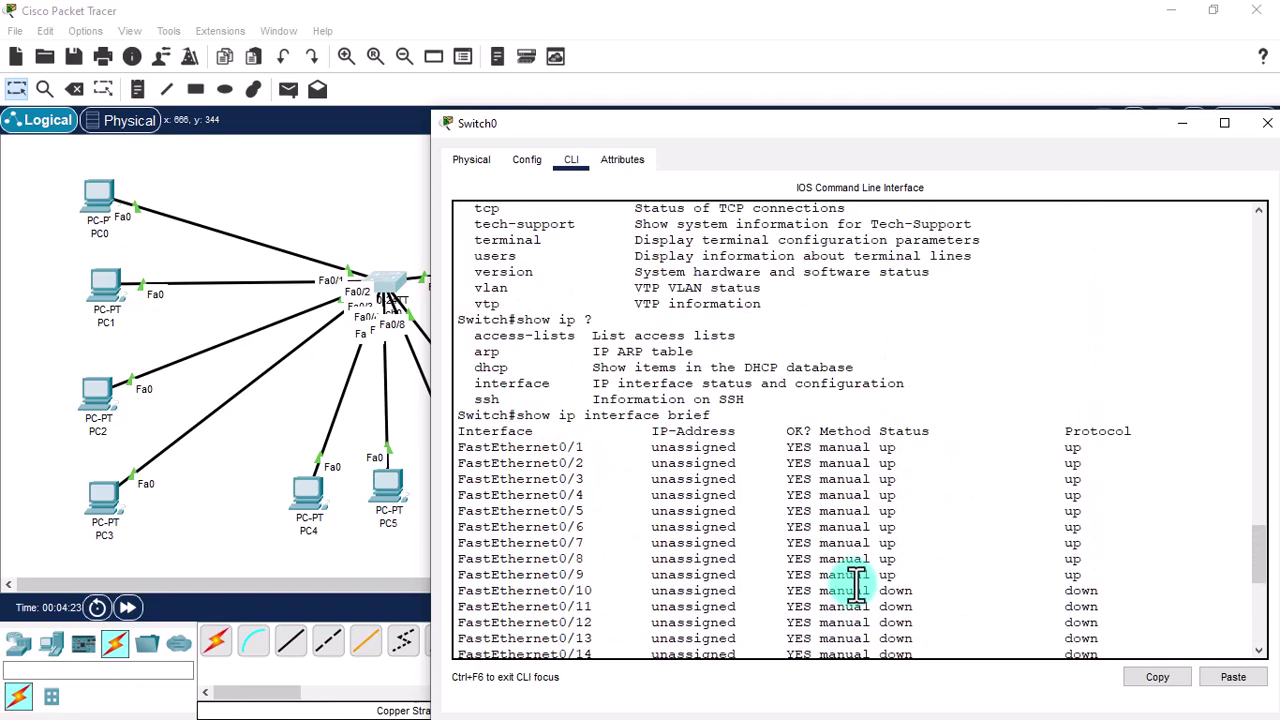
scroll(857, 578, down, 1)
scroll(848, 585, down, 2)
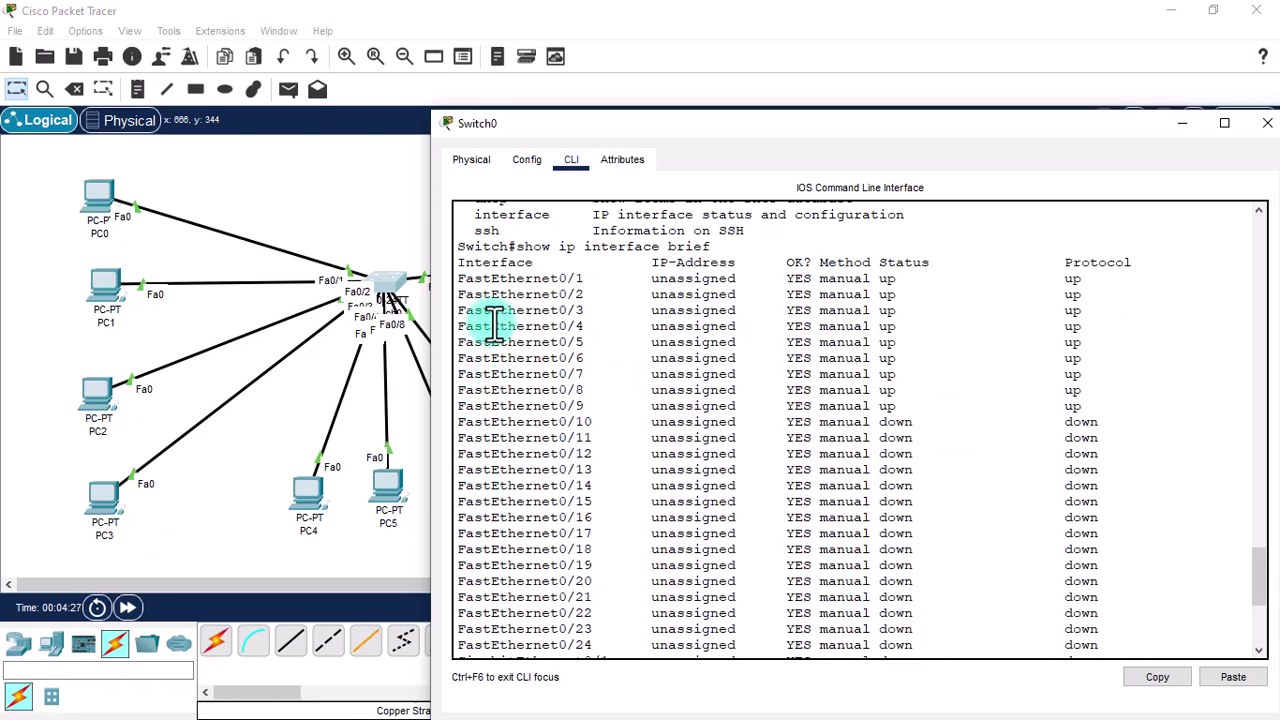
drag(460, 326, 733, 329)
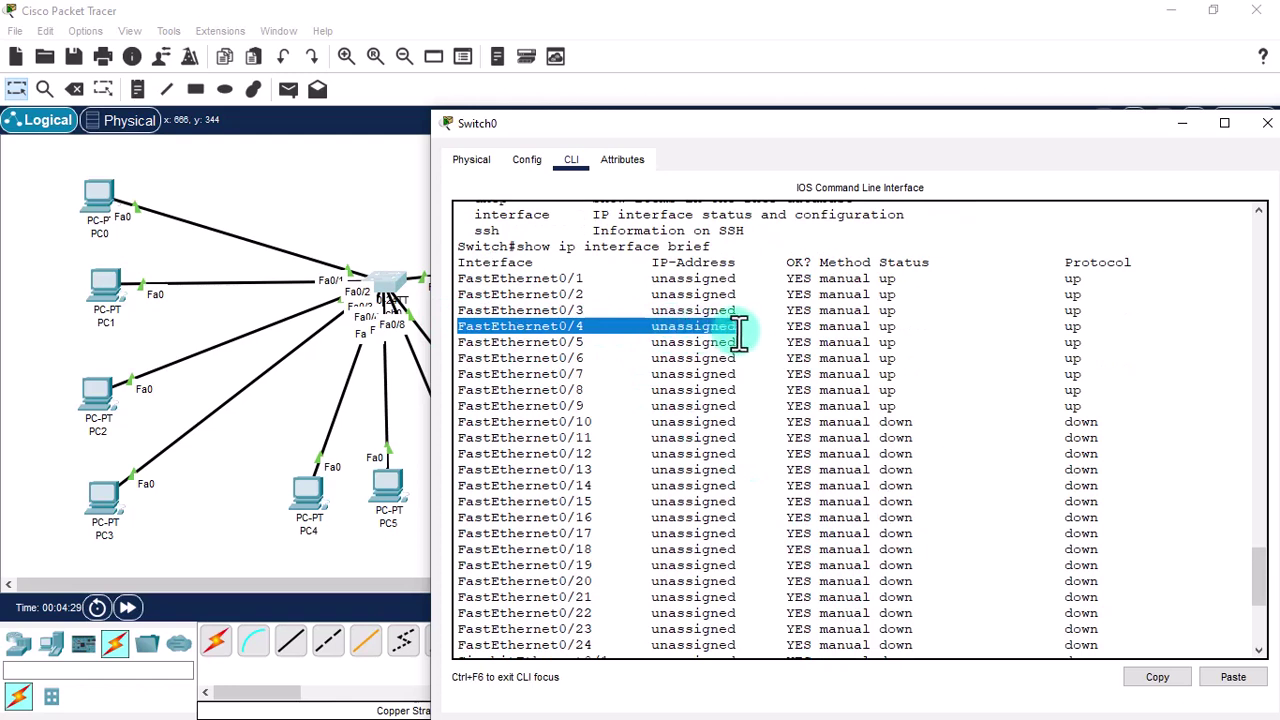
click(548, 338)
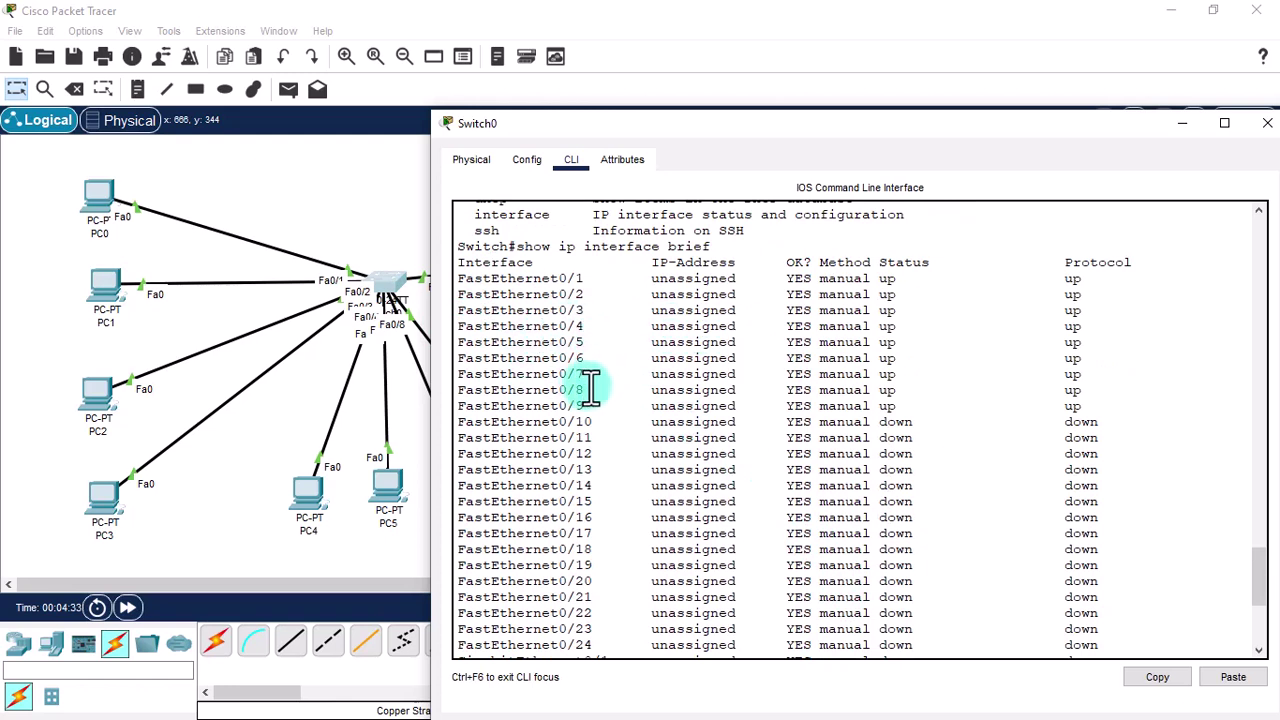
drag(460, 326, 1107, 394)
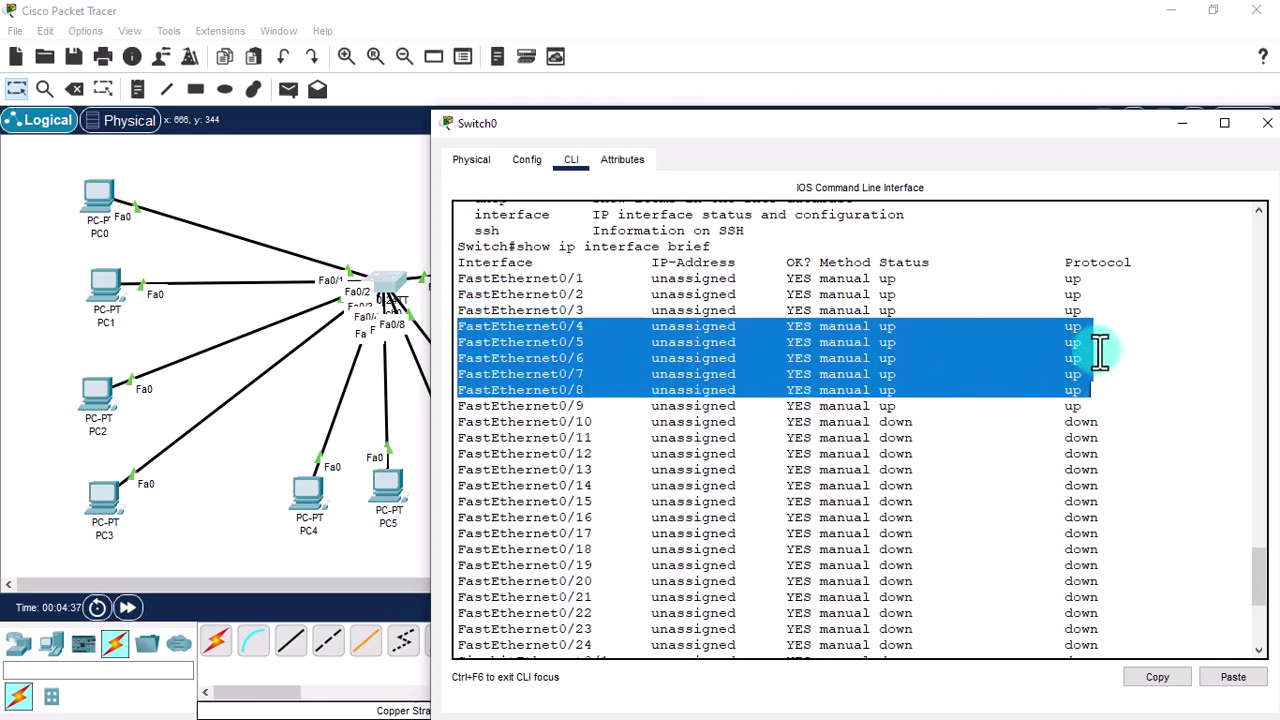
click(882, 380)
scroll(870, 392, down, 6)
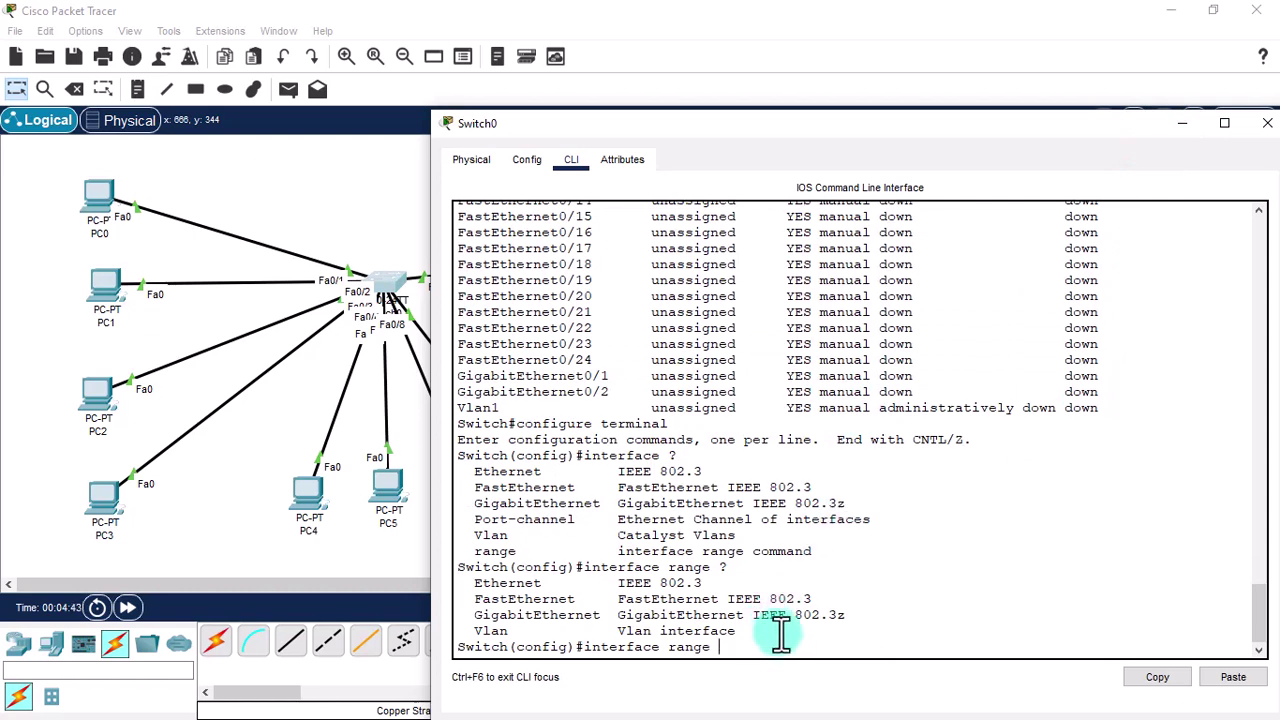
Enter interface range configuration for FastEthernet 0/4-8.
text(FastEthernet 0/)
scroll(780, 630, up, 5)
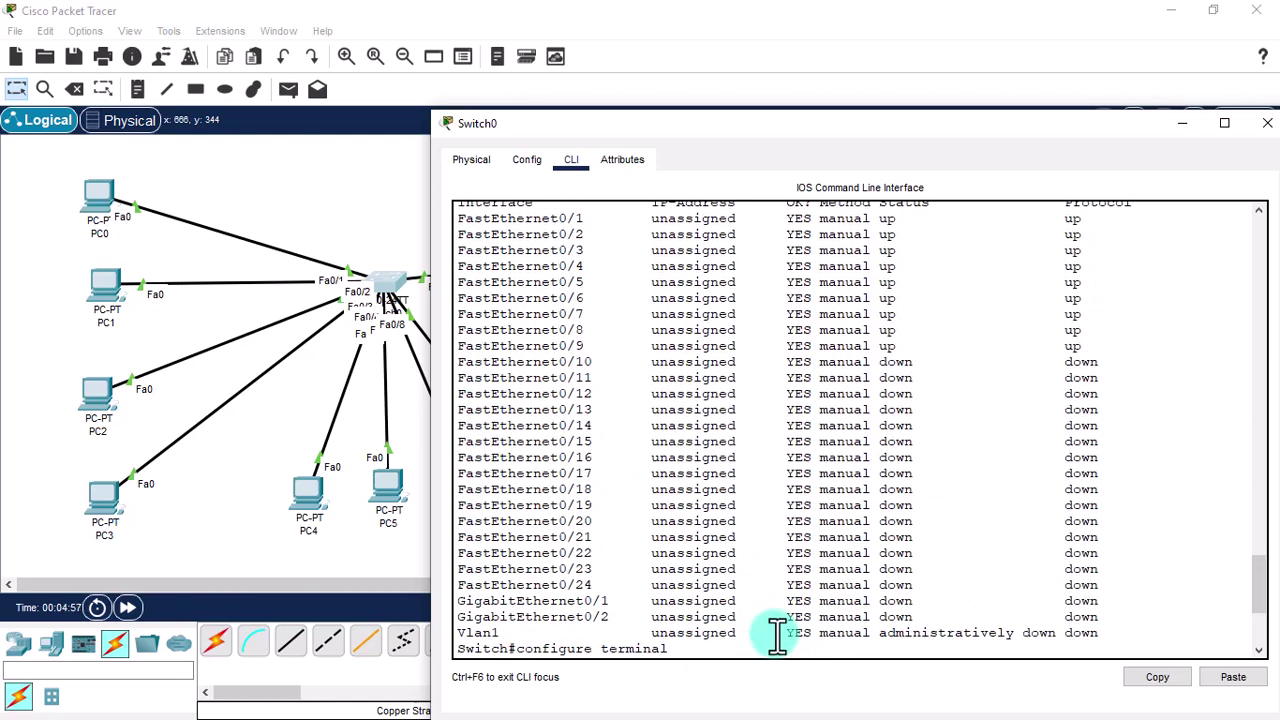
scroll(778, 632, down, 5)
text(4)
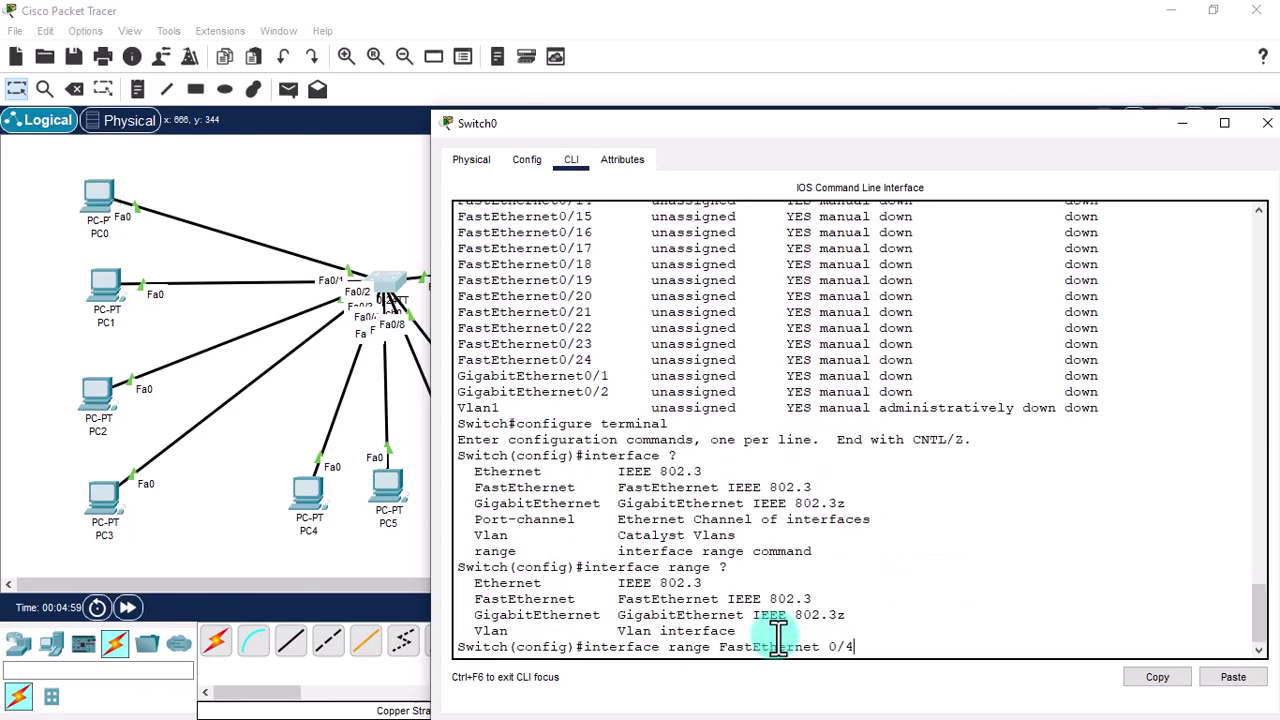
text(-8)
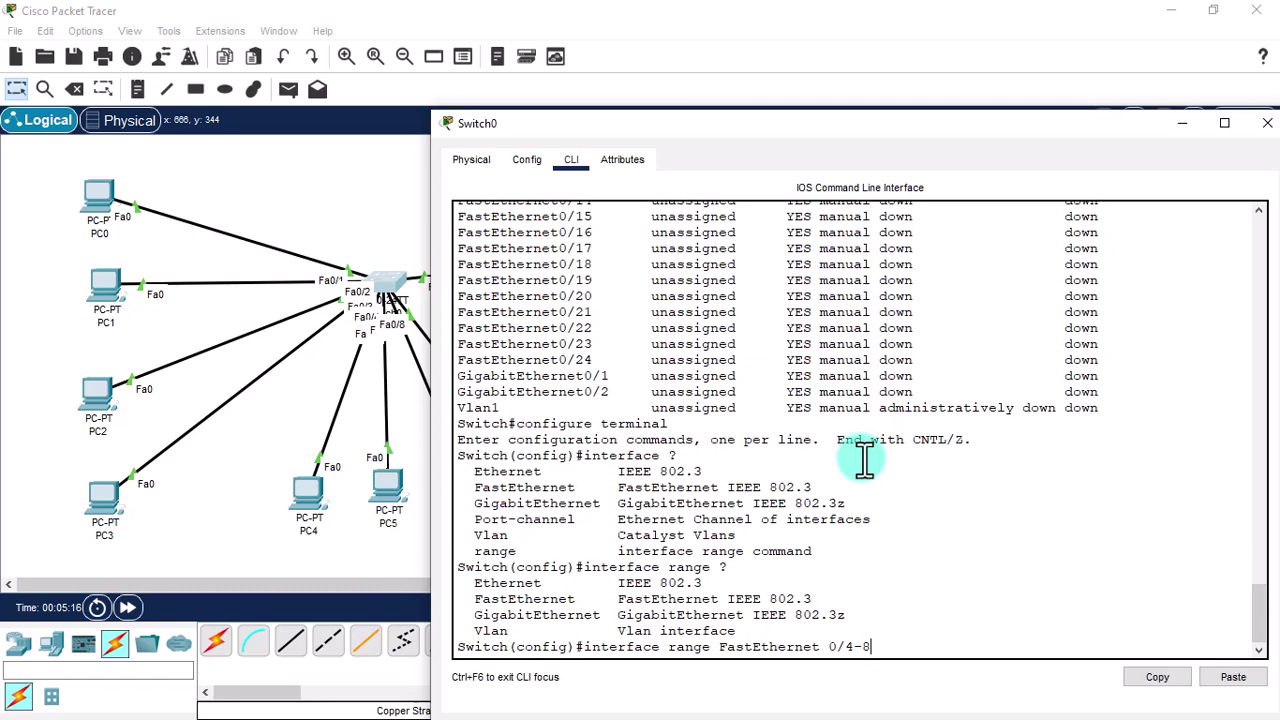
key(Return)
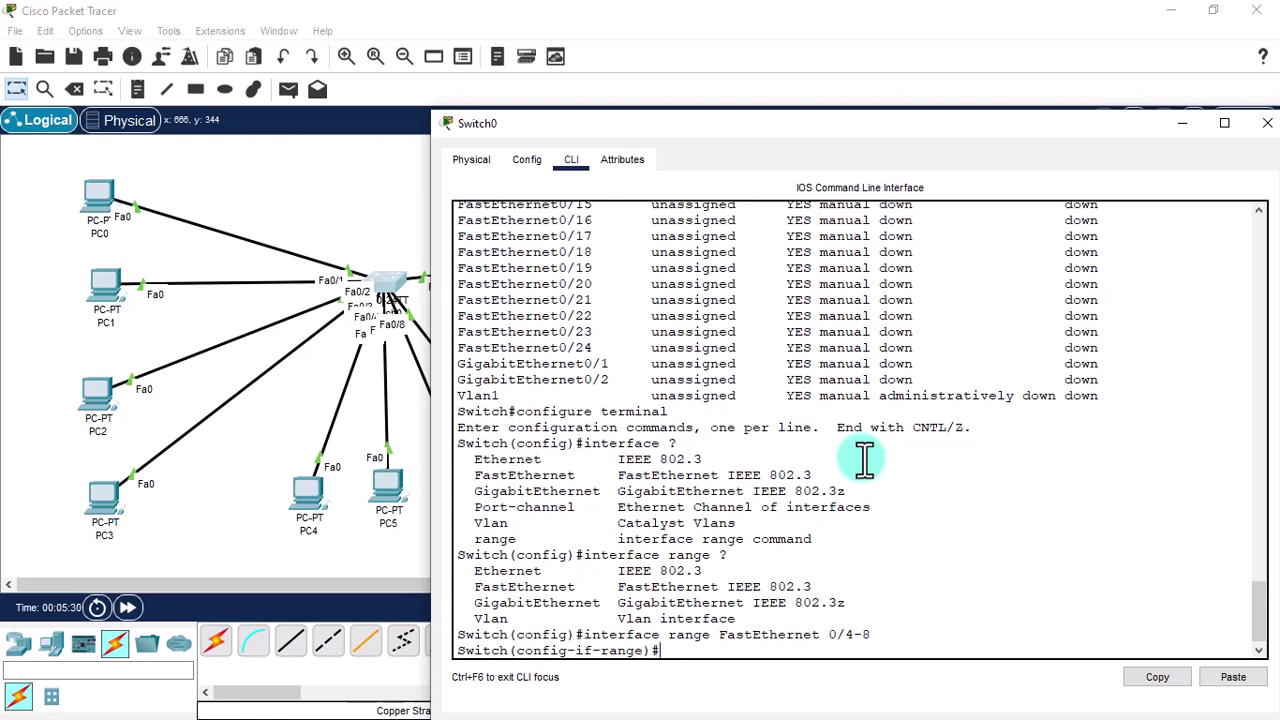
Shut down the selected range of switch ports and leave configuration mode with end.
text(shutdown)
key(Return)
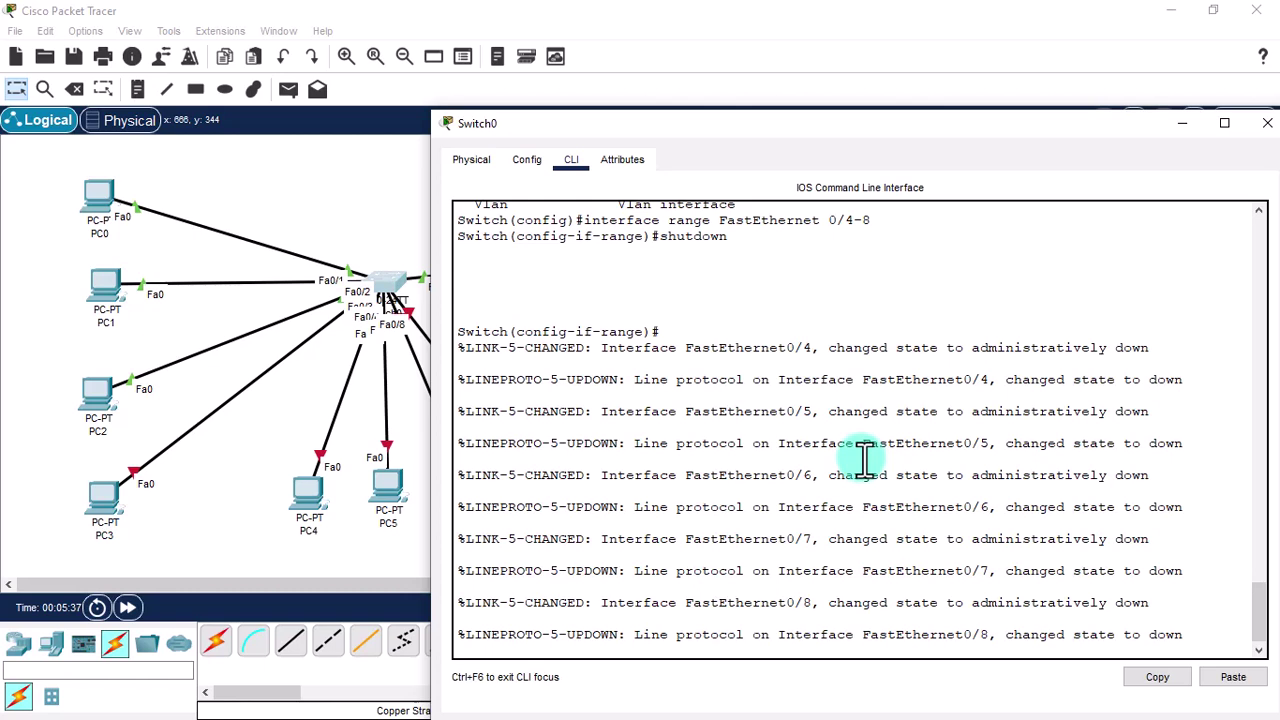
key(Return)
key(Return)
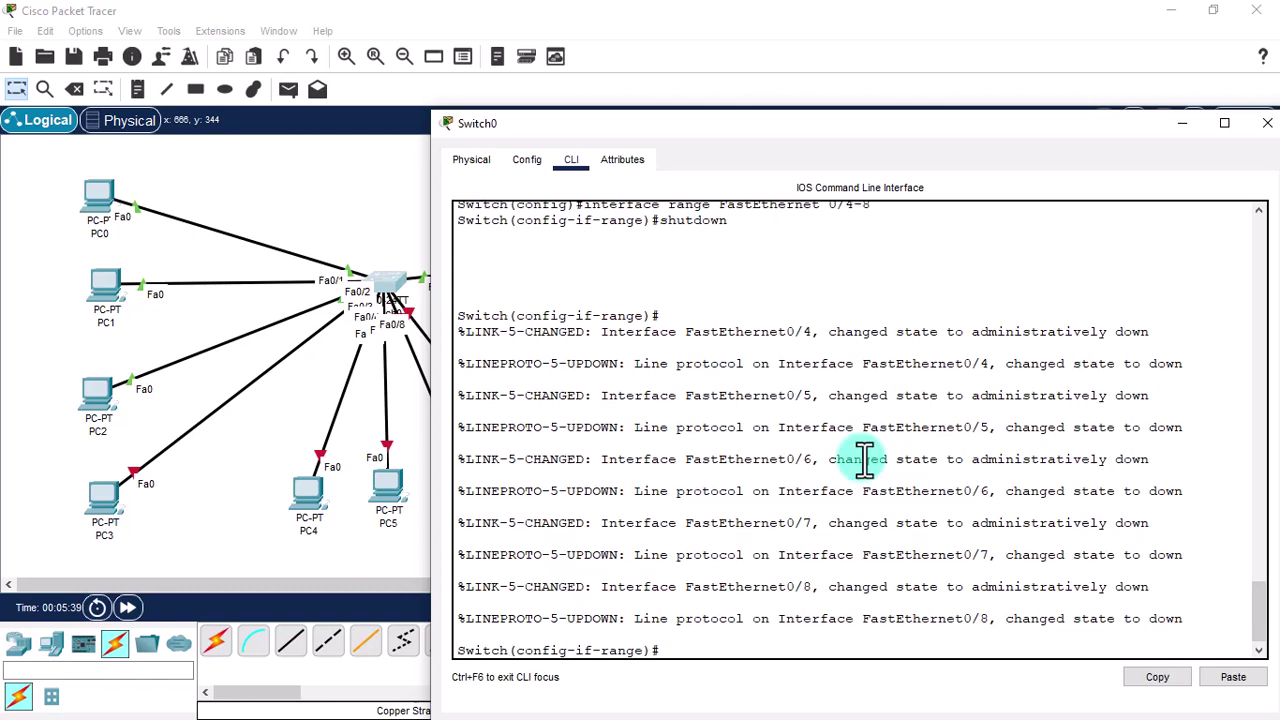
text(end)
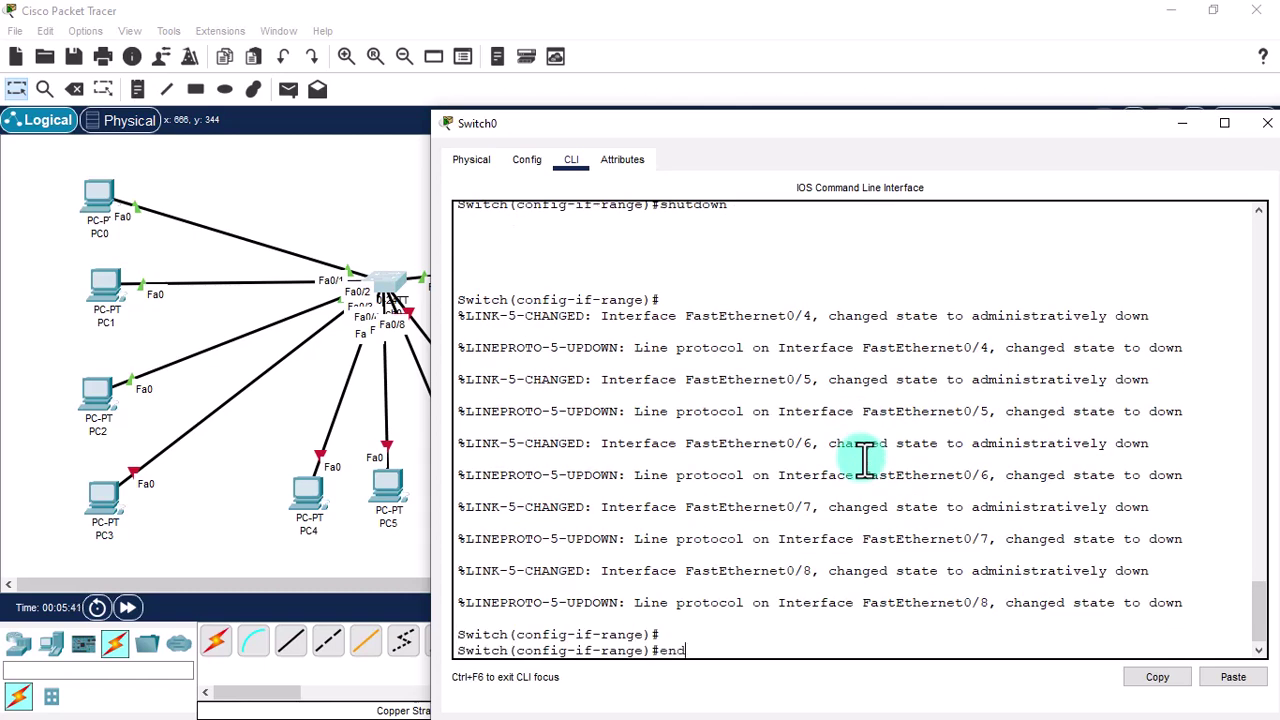
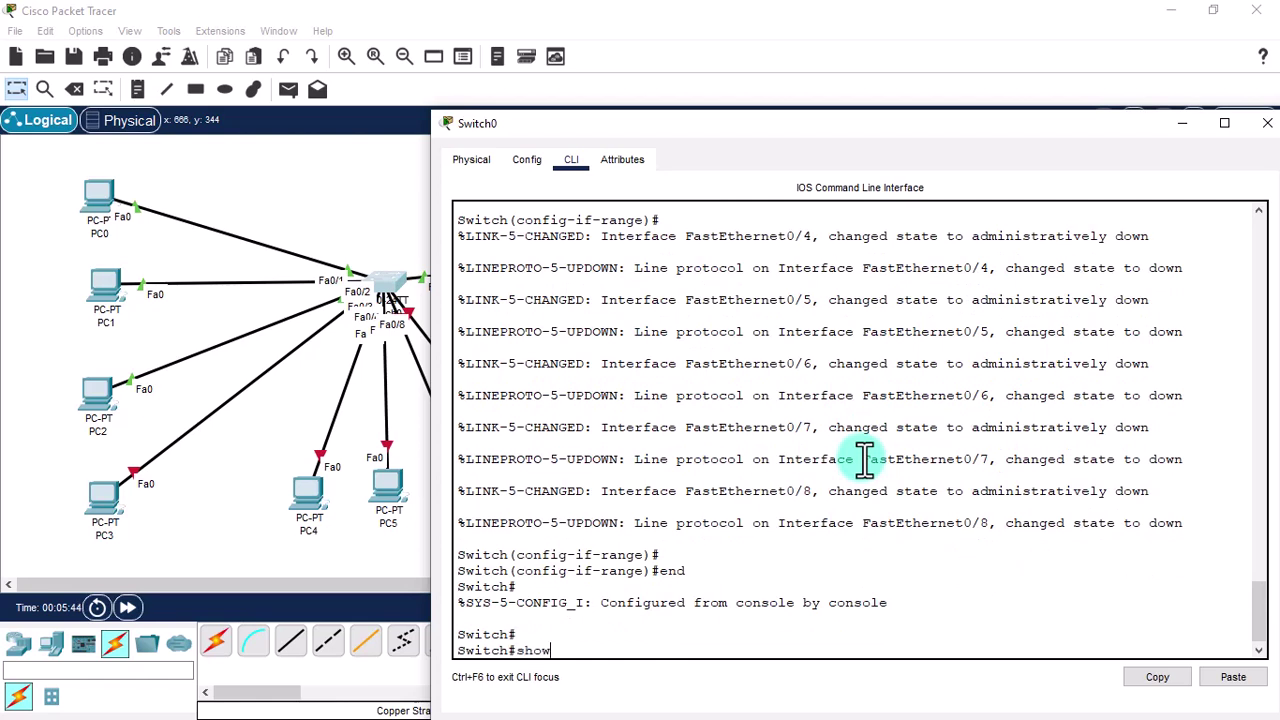
Run show ip interface brief again and check the status of FastEthernet0/4 to FastEthernet0/8 and the remaining ports.
text(erface brief)
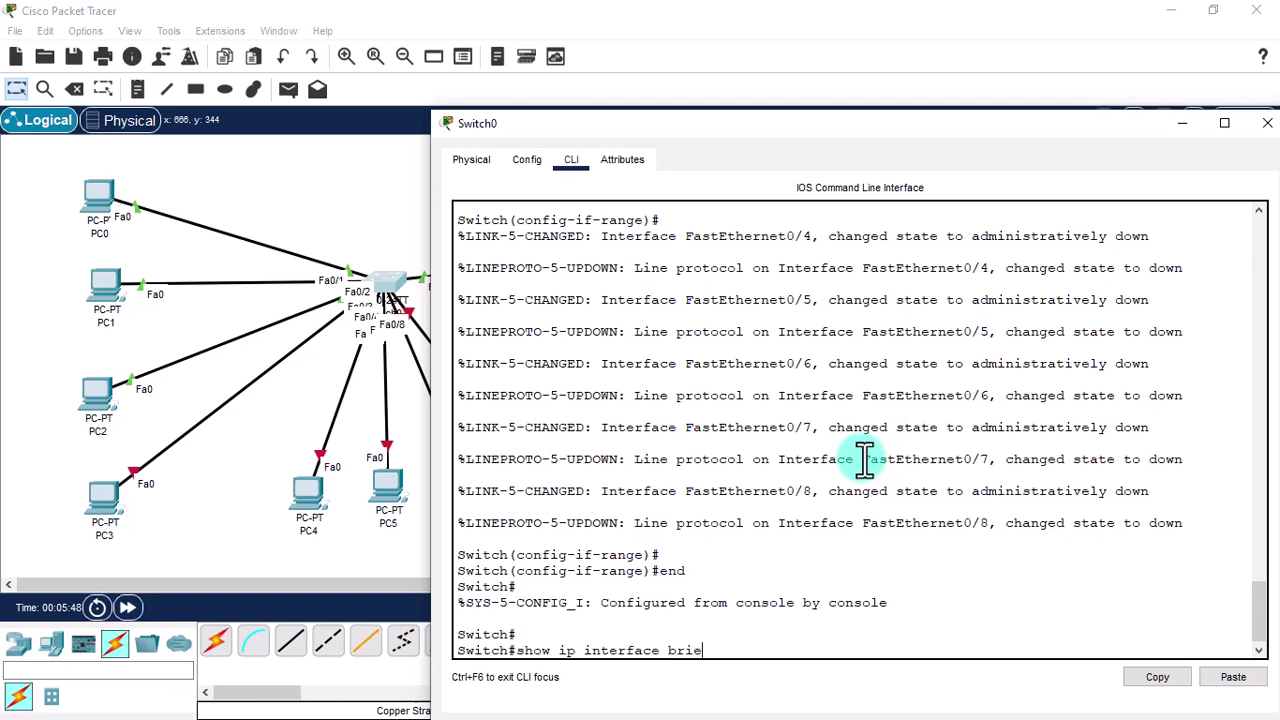
key(Return)
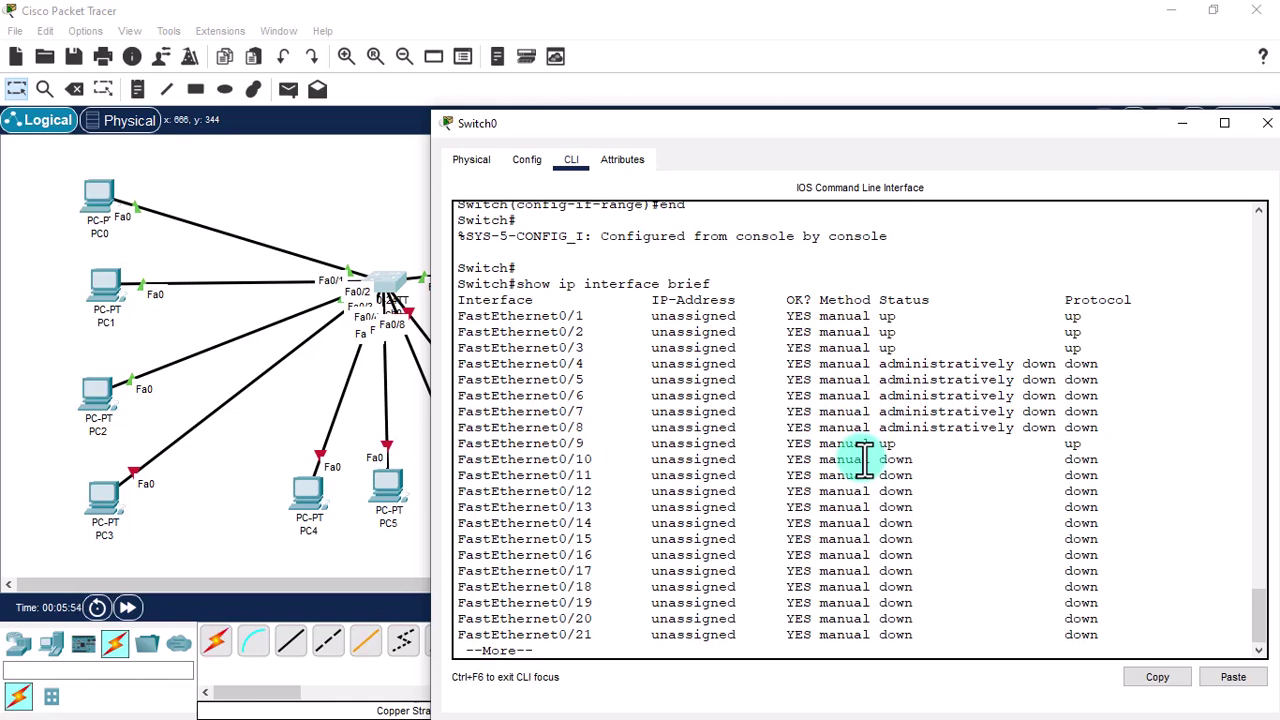
drag(1120, 423, 405, 358)
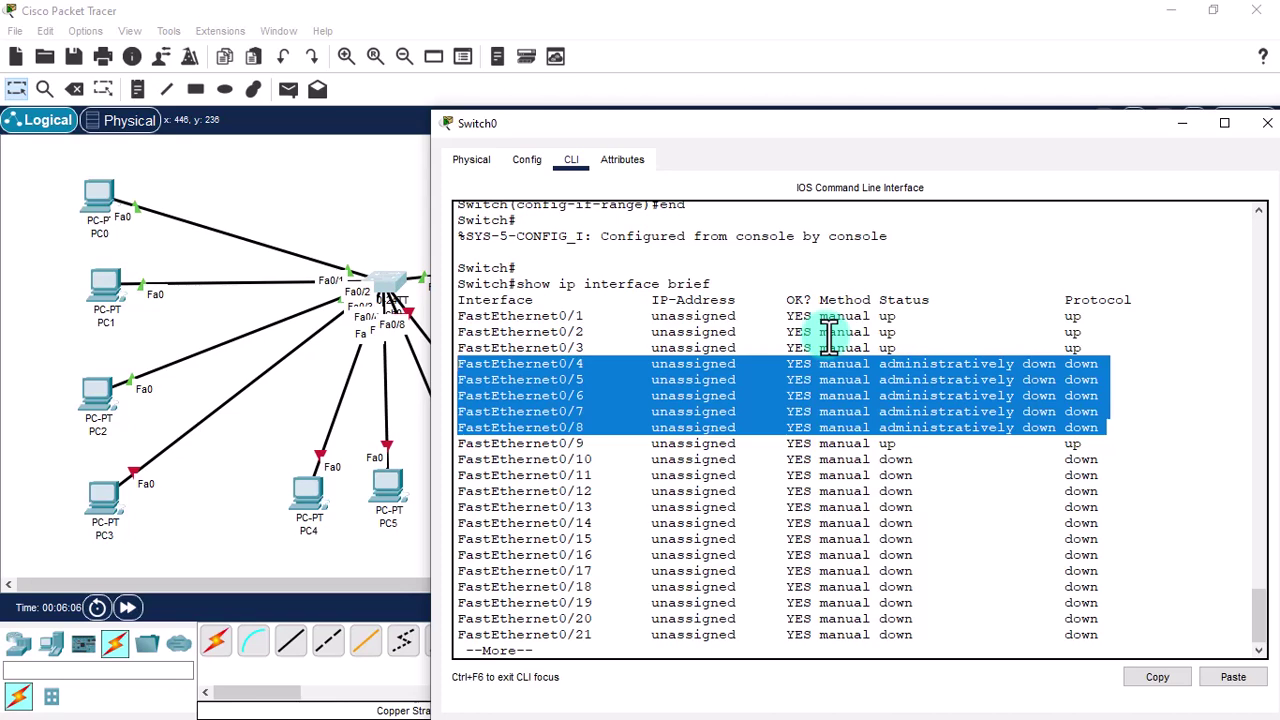
key(space)
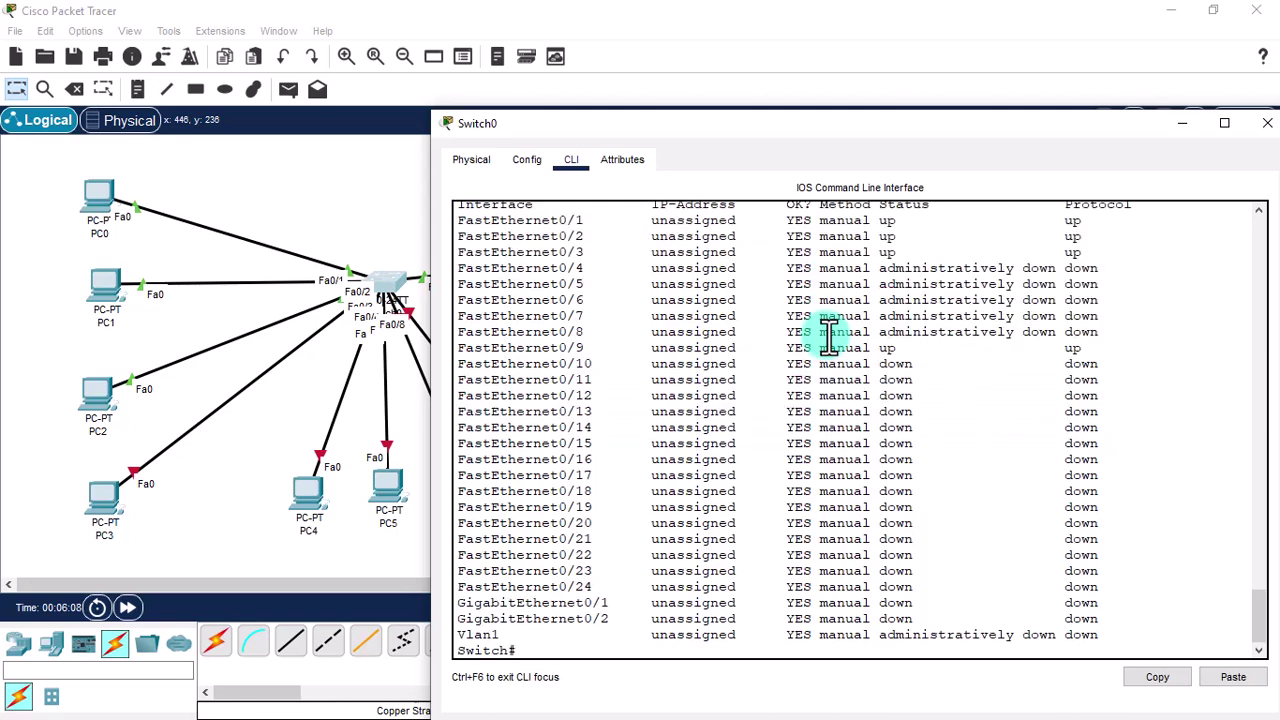
Return to global configuration mode and enter interface configuration for FastEthernet 0/4.
text(configure terminal)
key(Return)
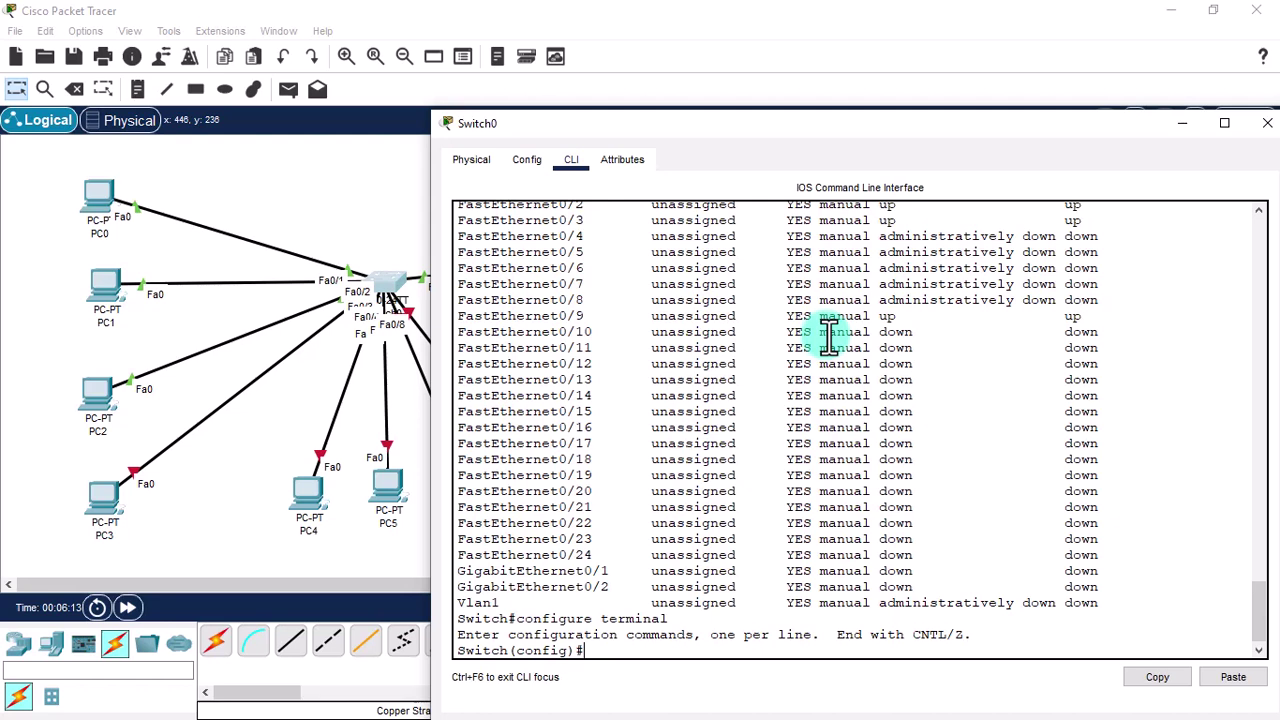
text(interface Fast)
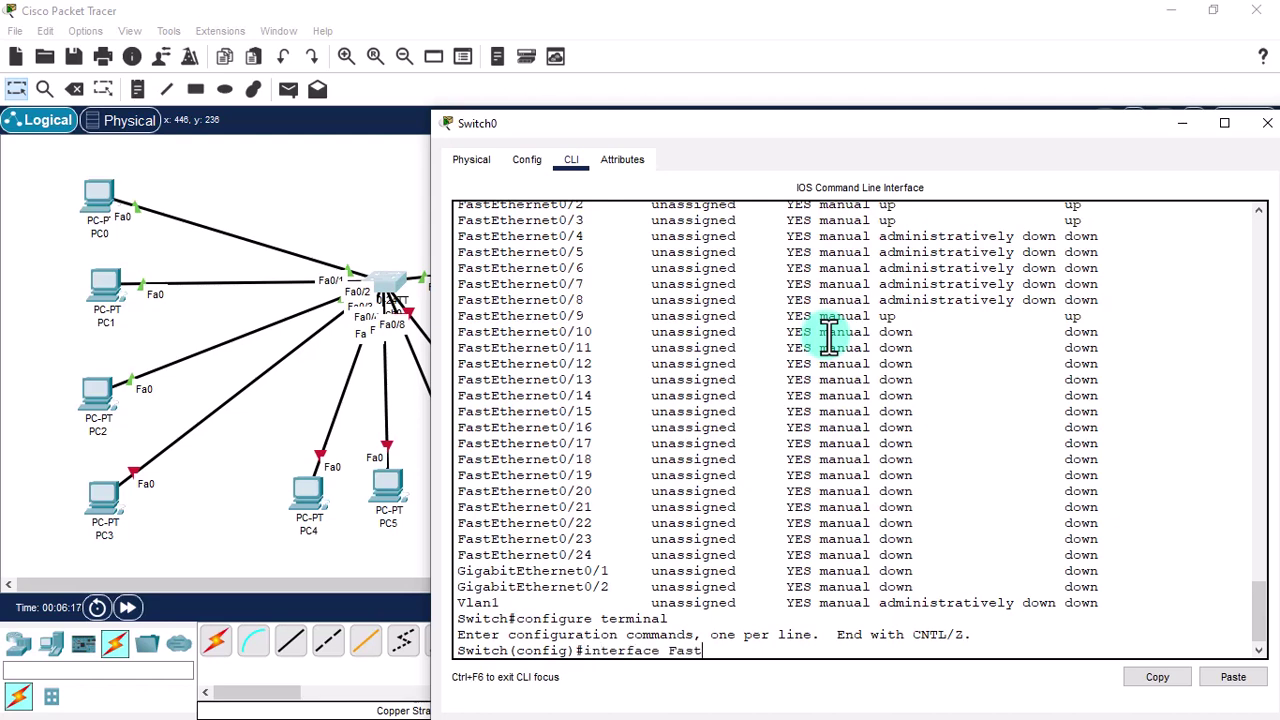
text(Ethernet 0/4)
key(Return)
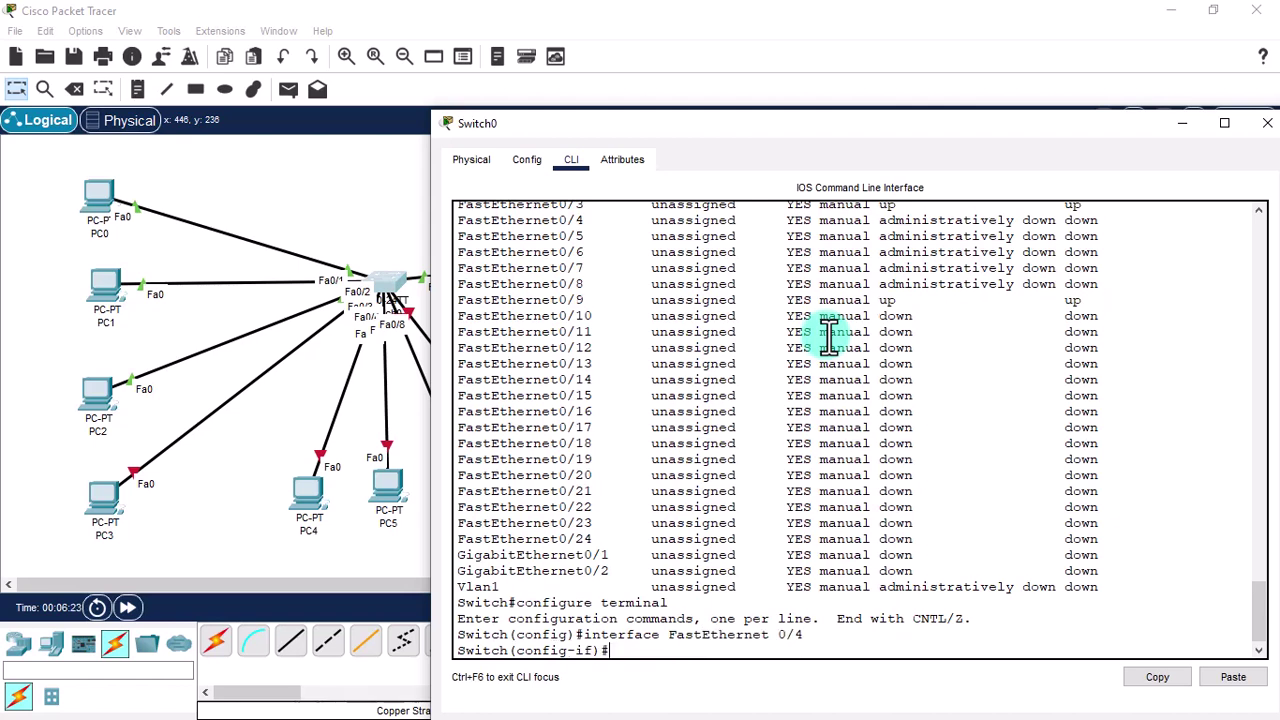
Enable FastEthernet 0/4 with no shutdown and leave configuration mode with end.
text(no shutdown)
key(Return)
key(Return)
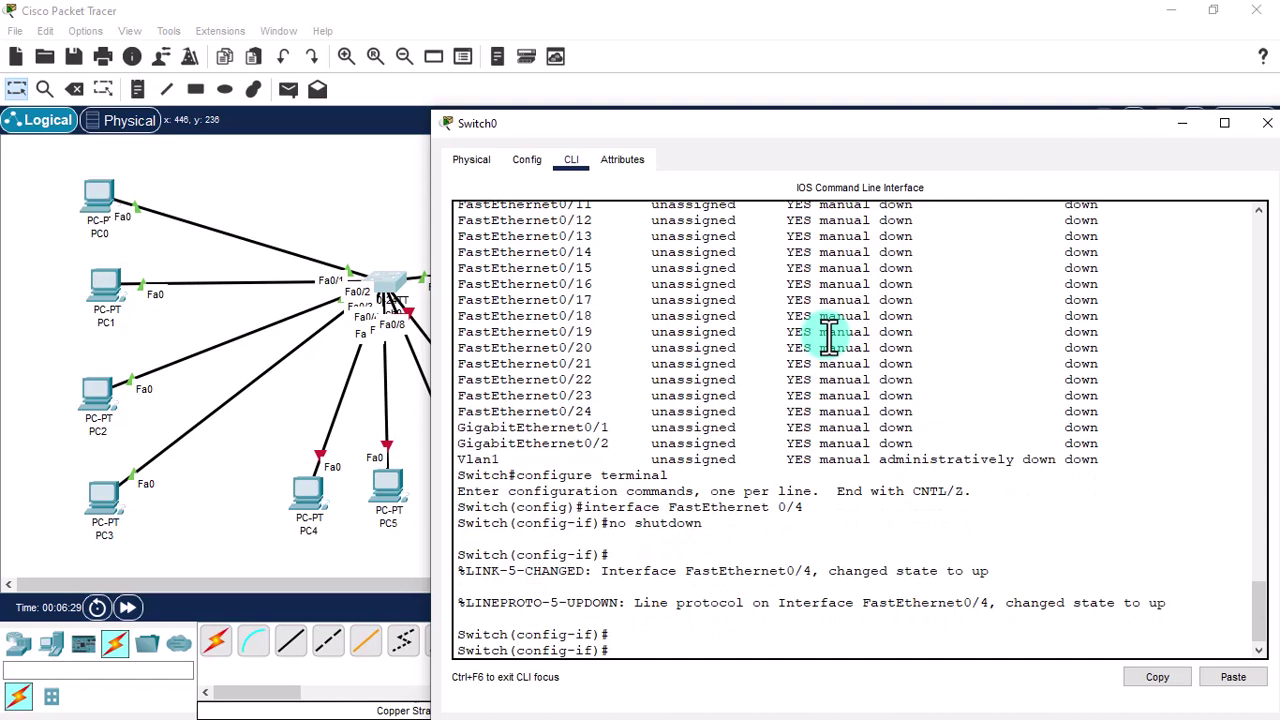
text(end)
key(Return)
Run show ip interface brief, check the status of FastEthernet0/4, and quit the paged listing.
text(s)
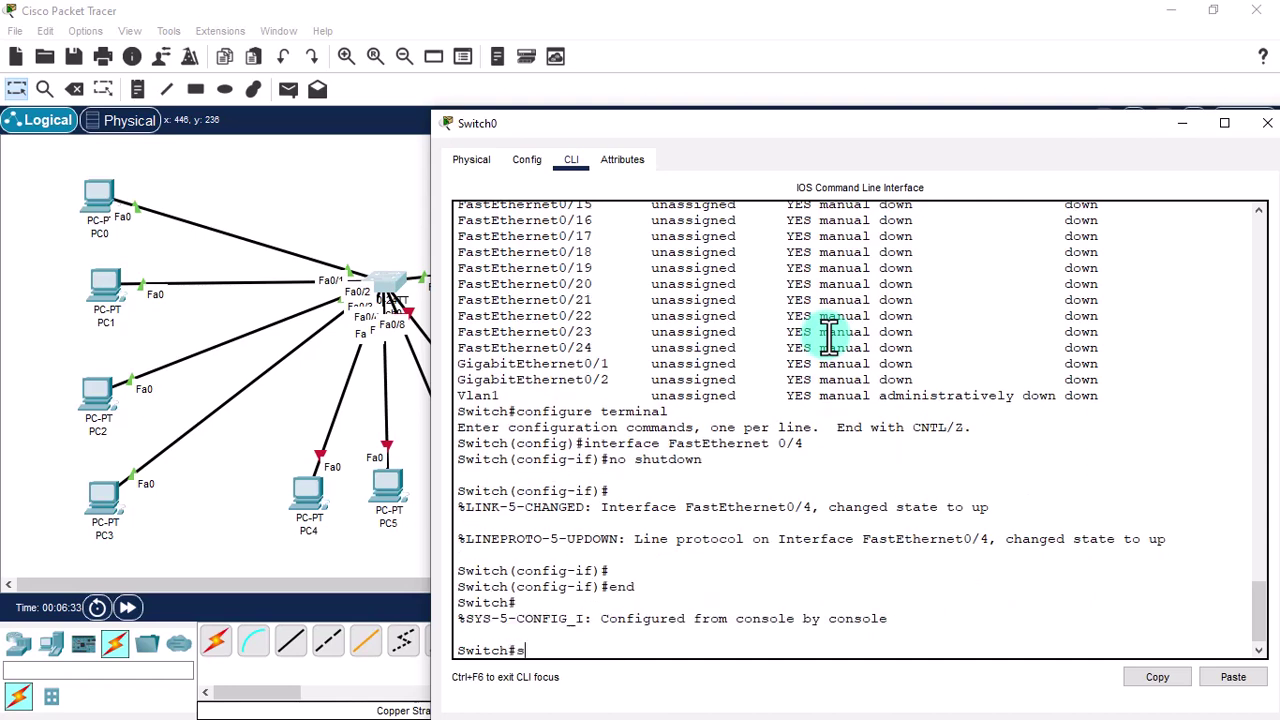
text(how ip interface brief)
key(Return)
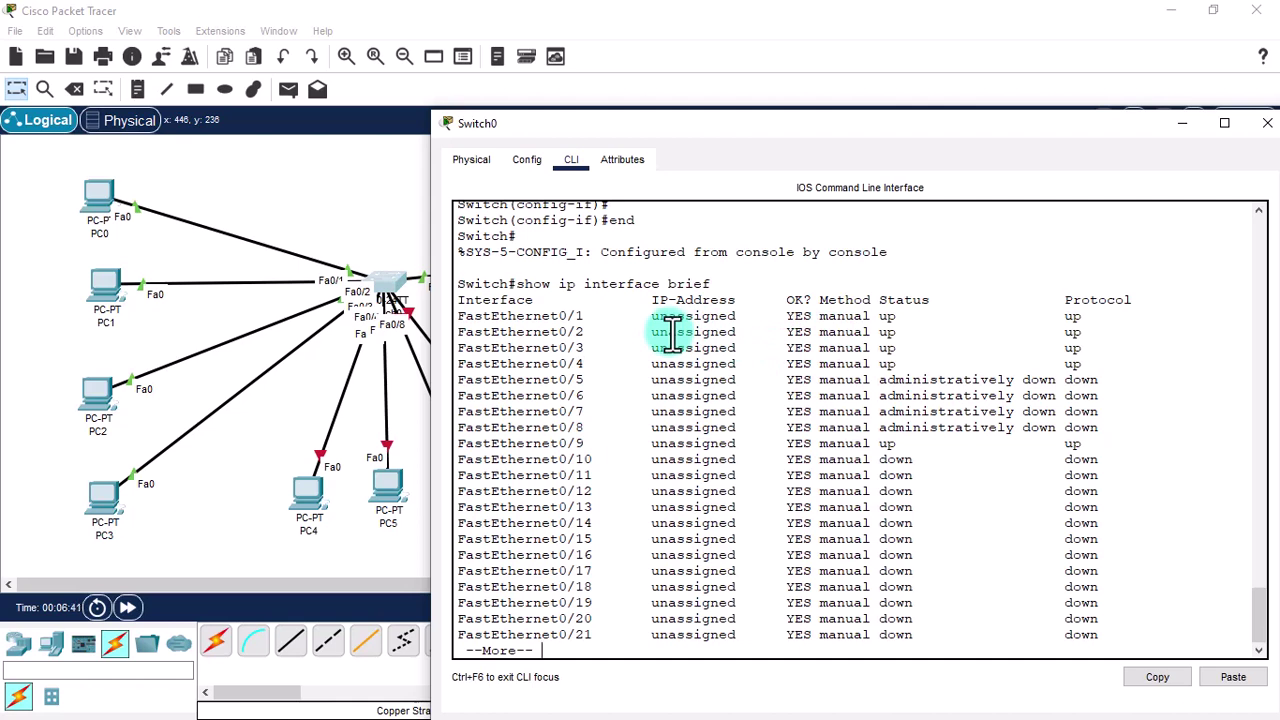
drag(879, 363, 905, 360)
click(912, 462)
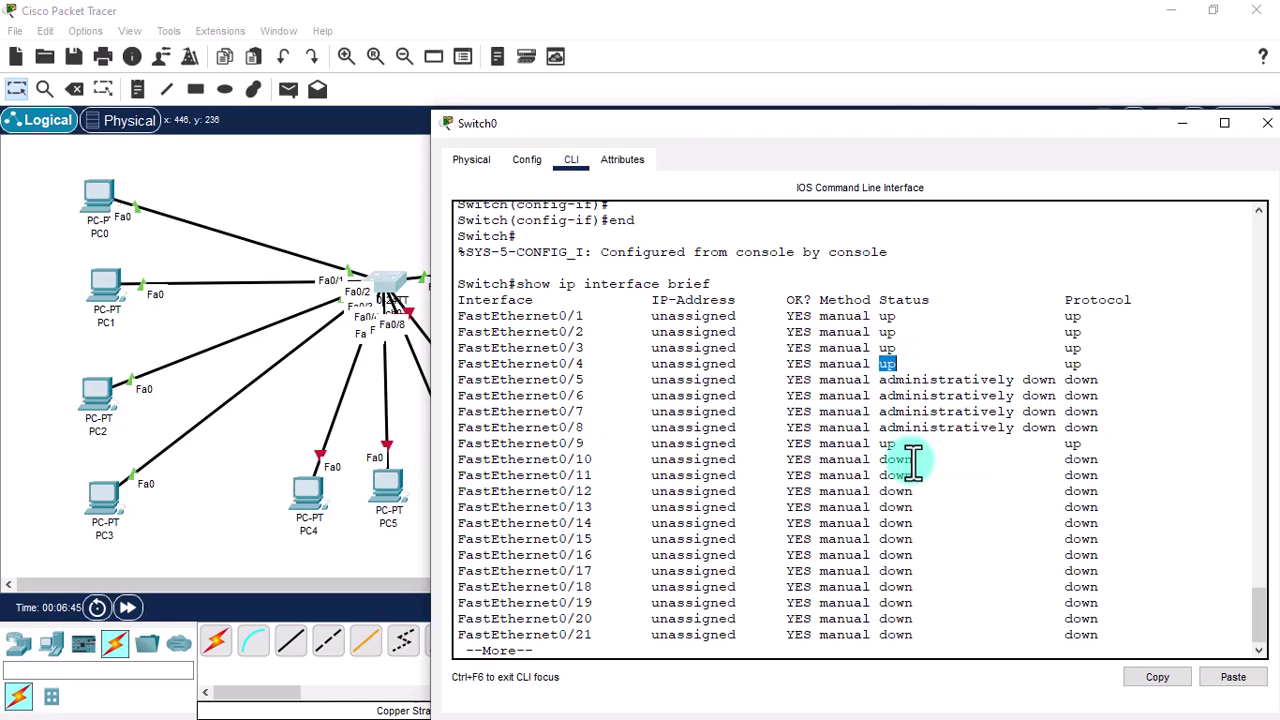
text(q)
Return to global configuration mode and enter interface range configuration for FastEthernet 0/5-8.
text(configure term)
text(inal)
key(Return)
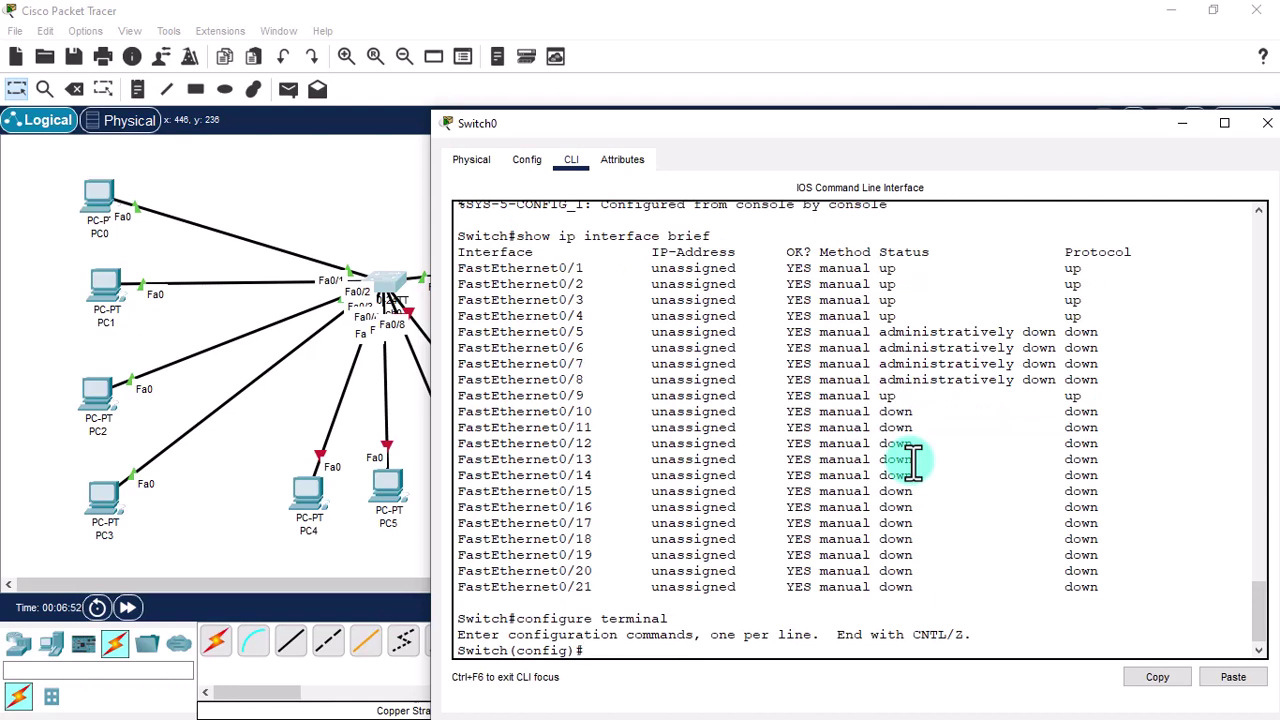
text(interface range Fastet)
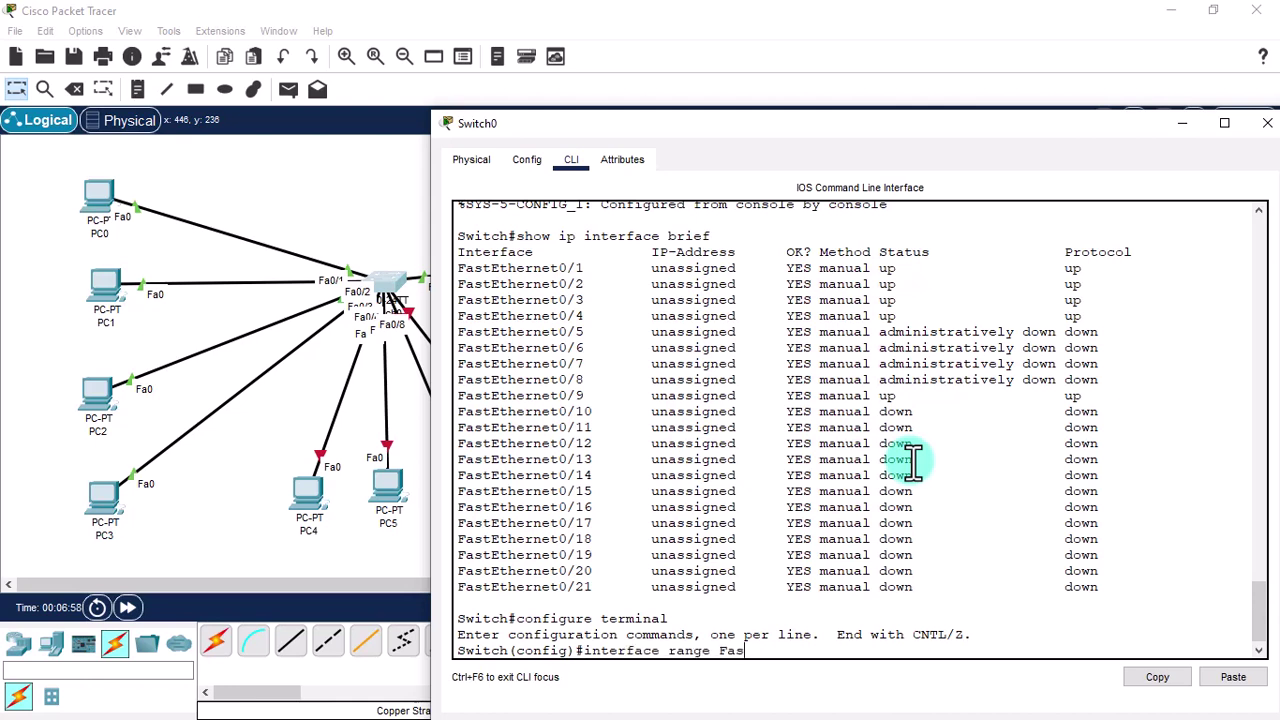
key(BackSpace)
key(BackSpace)
text(Ethernet 0/5-8)
key(Return)
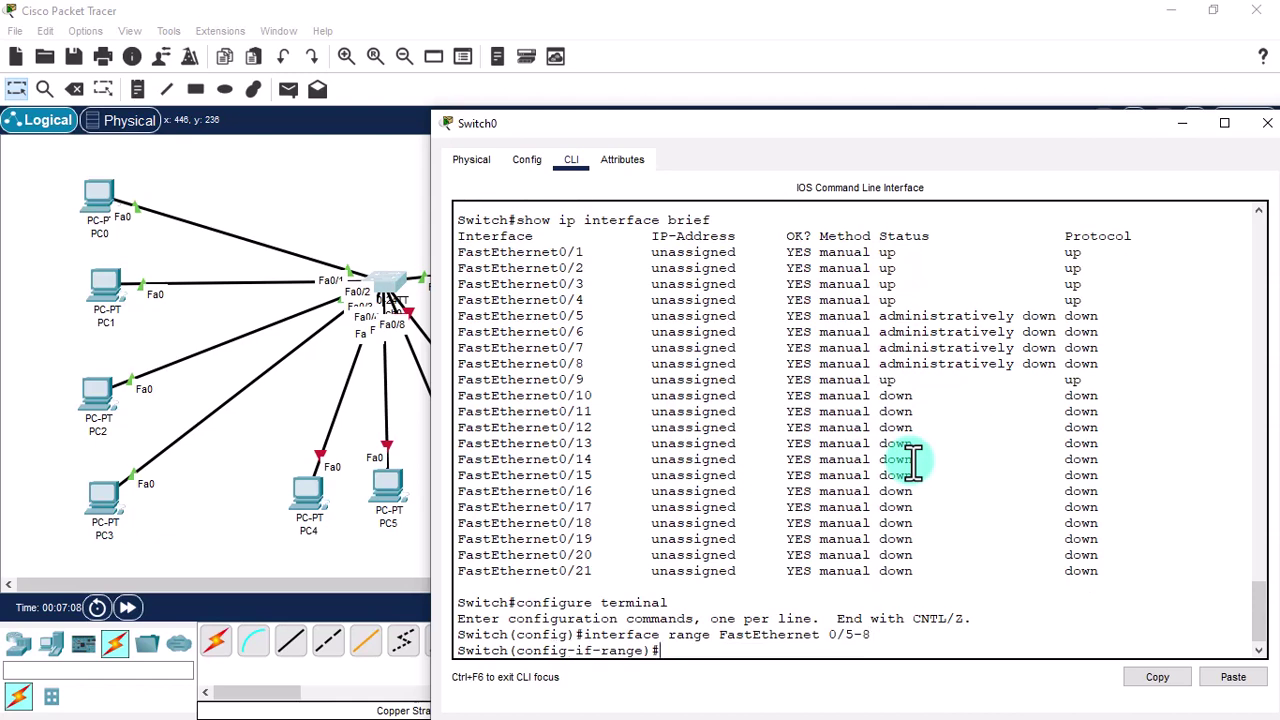
Enable the selected range of switch ports with no shutdown and leave configuration mode with end.
text(no shutdown)
key(Return)
key(Return)
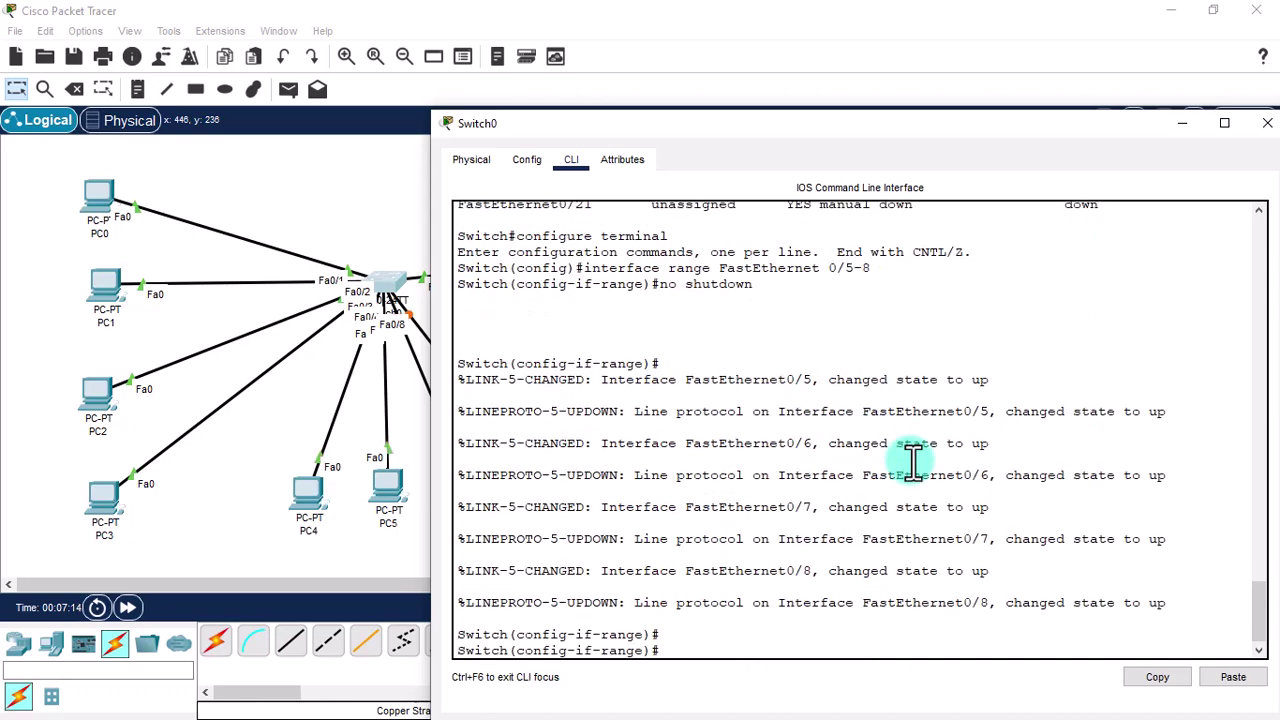
text(end)
key(Return)
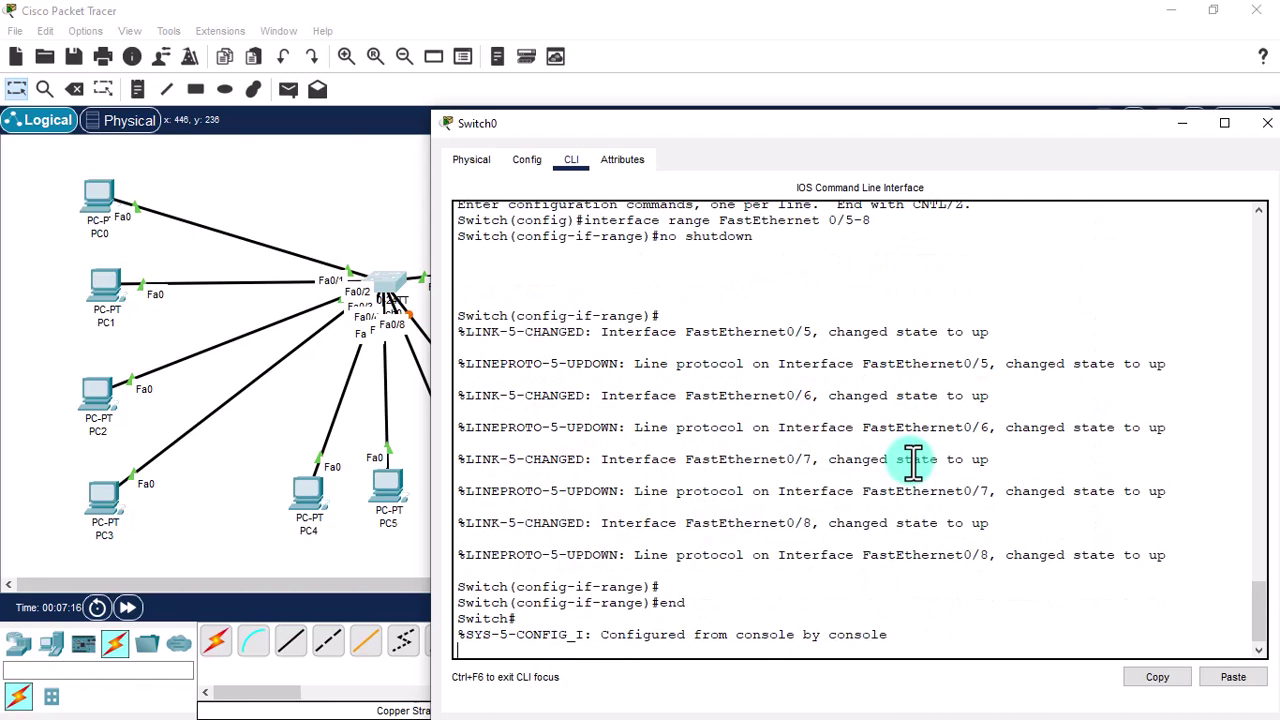
Run show ip interface brief, check the status of FastEthernet0/5 to FastEthernet0/8, and quit the paged listing.
key(Return)
key(Return)
text(show ip )
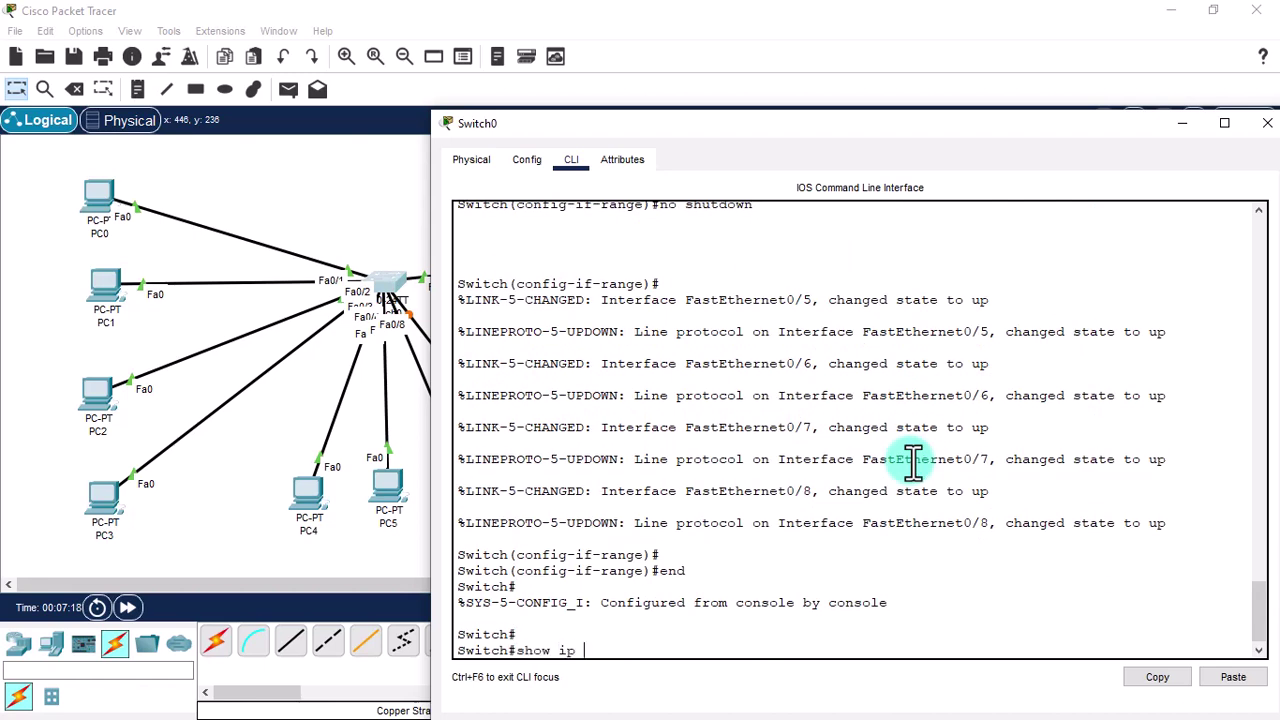
text(interface brief)
key(Return)
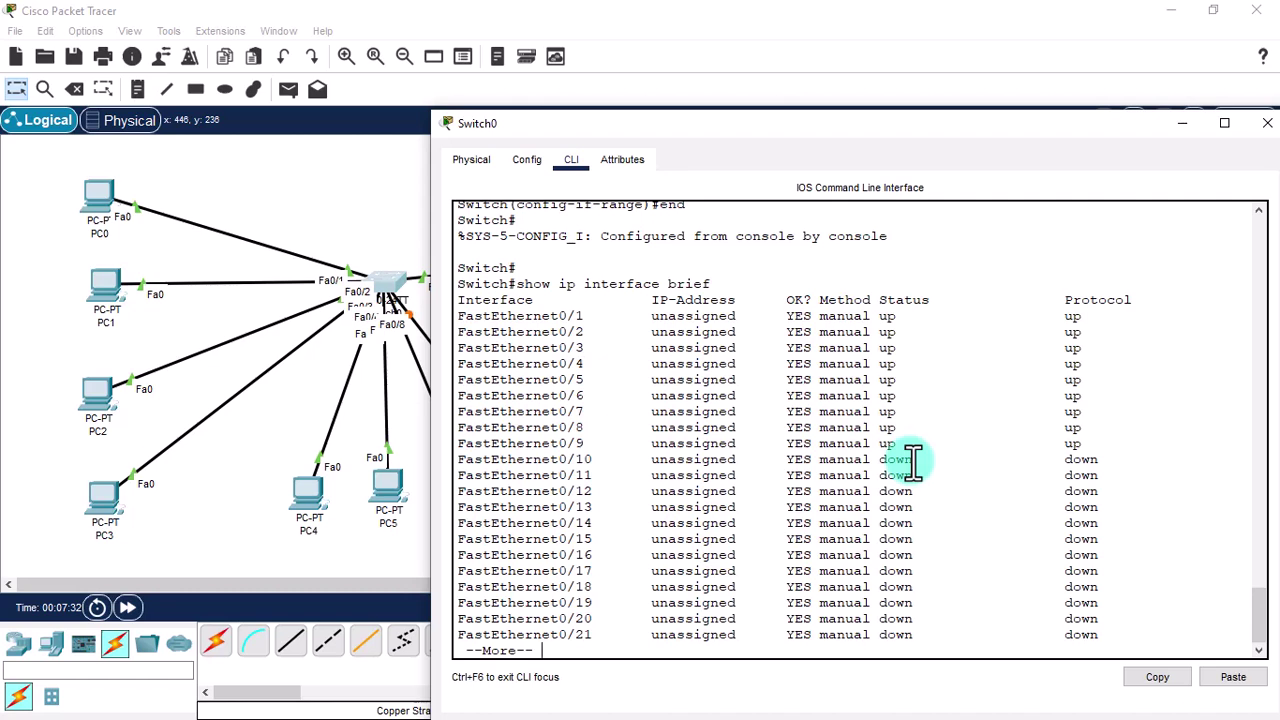
key(q)
key(Return)
key(Return)
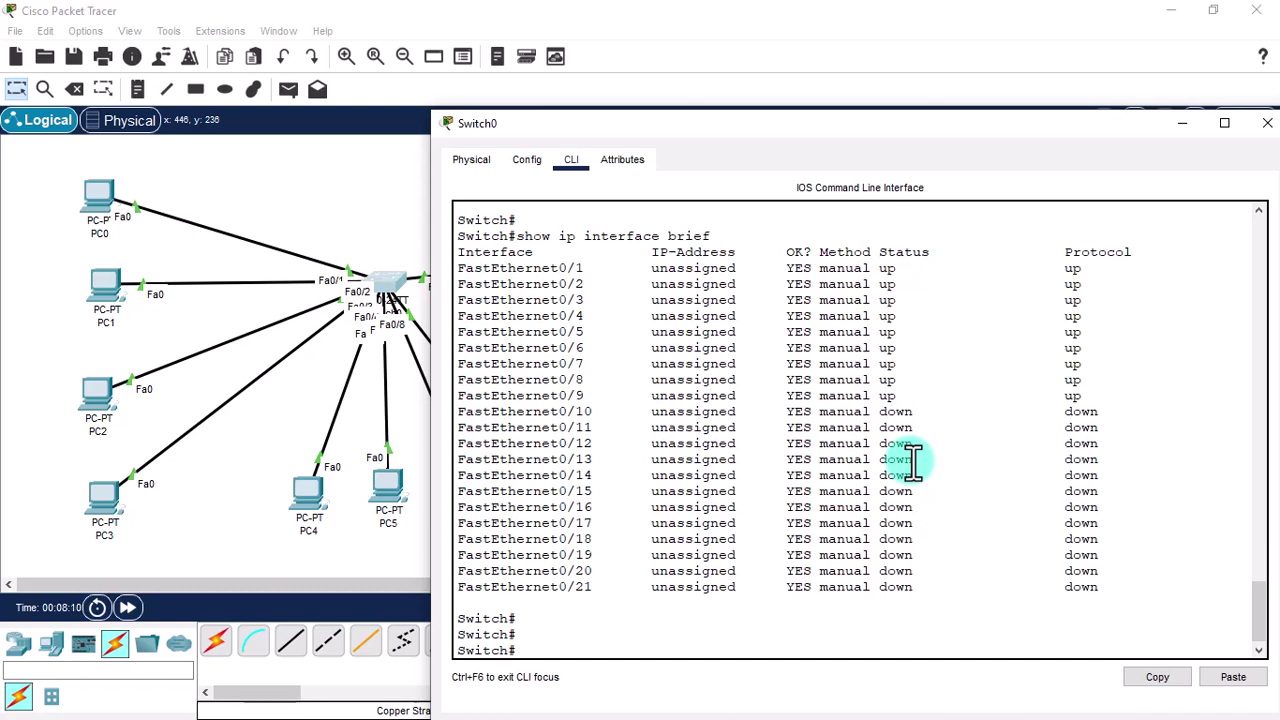
List the help options for show and show vlan, and run show vlan brief to examine the VLANs and their ports.
text(show ?)
key(space)
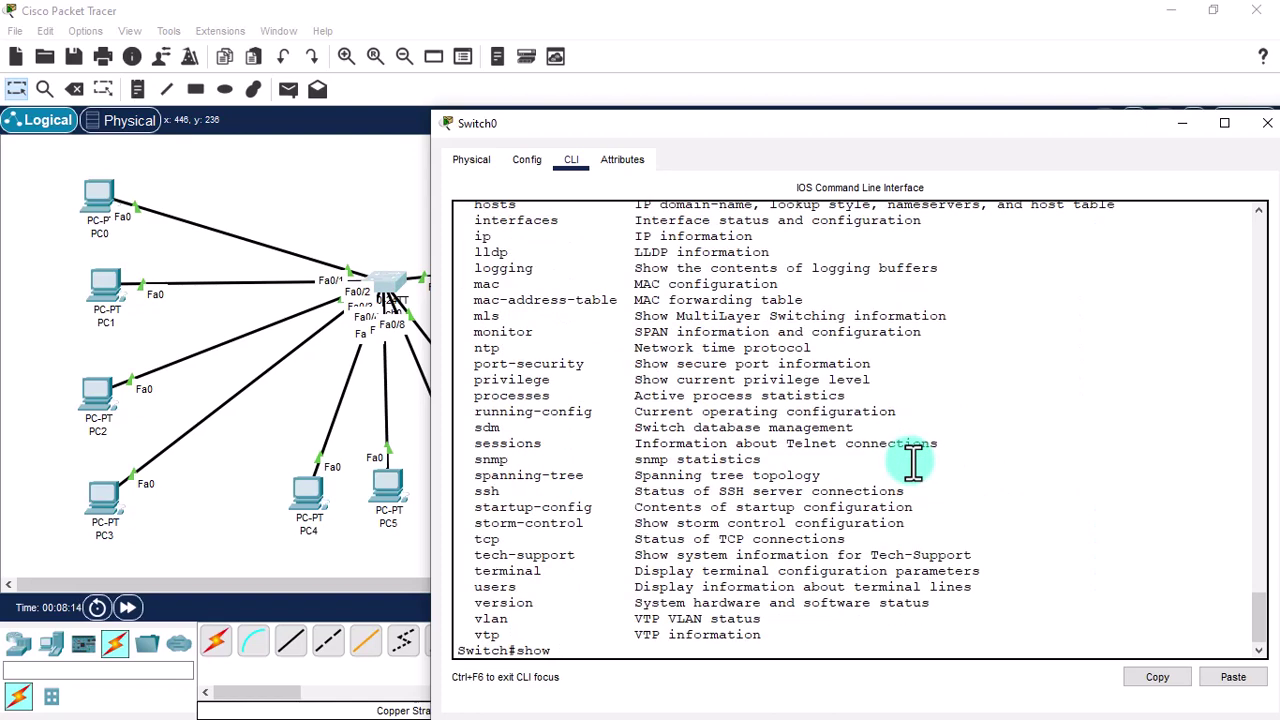
text(?)
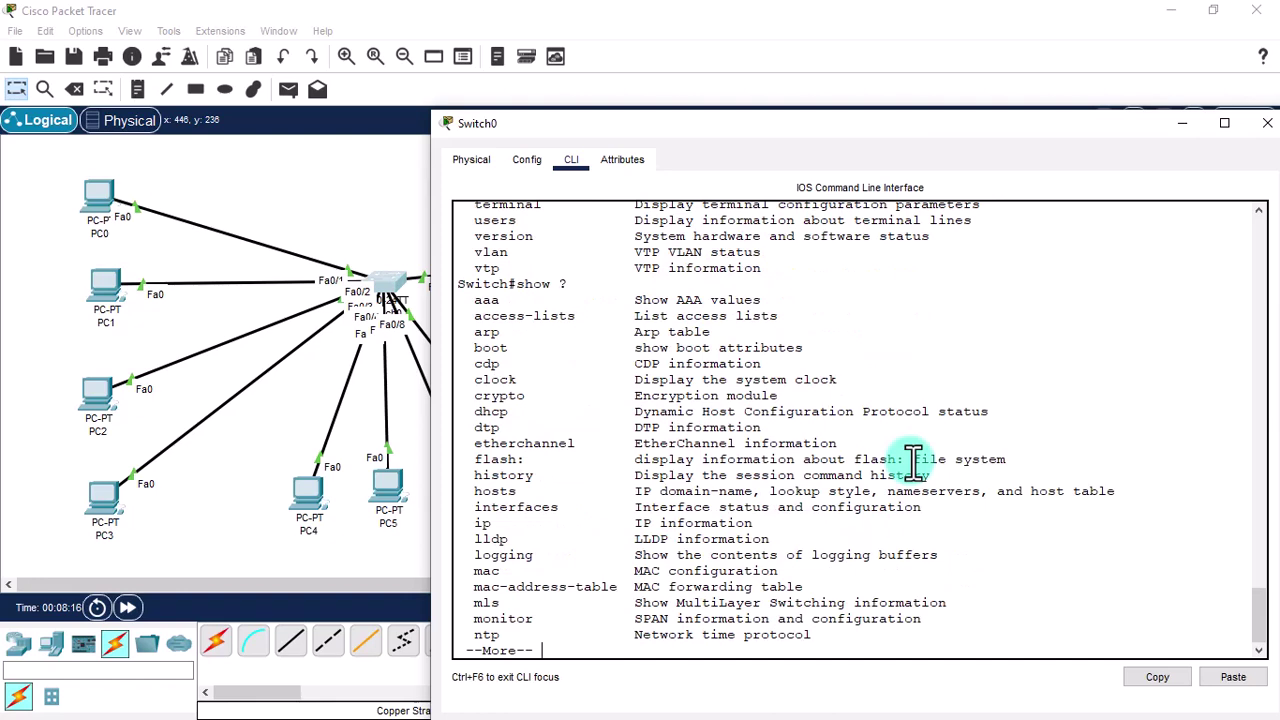
text(qvlan ?)
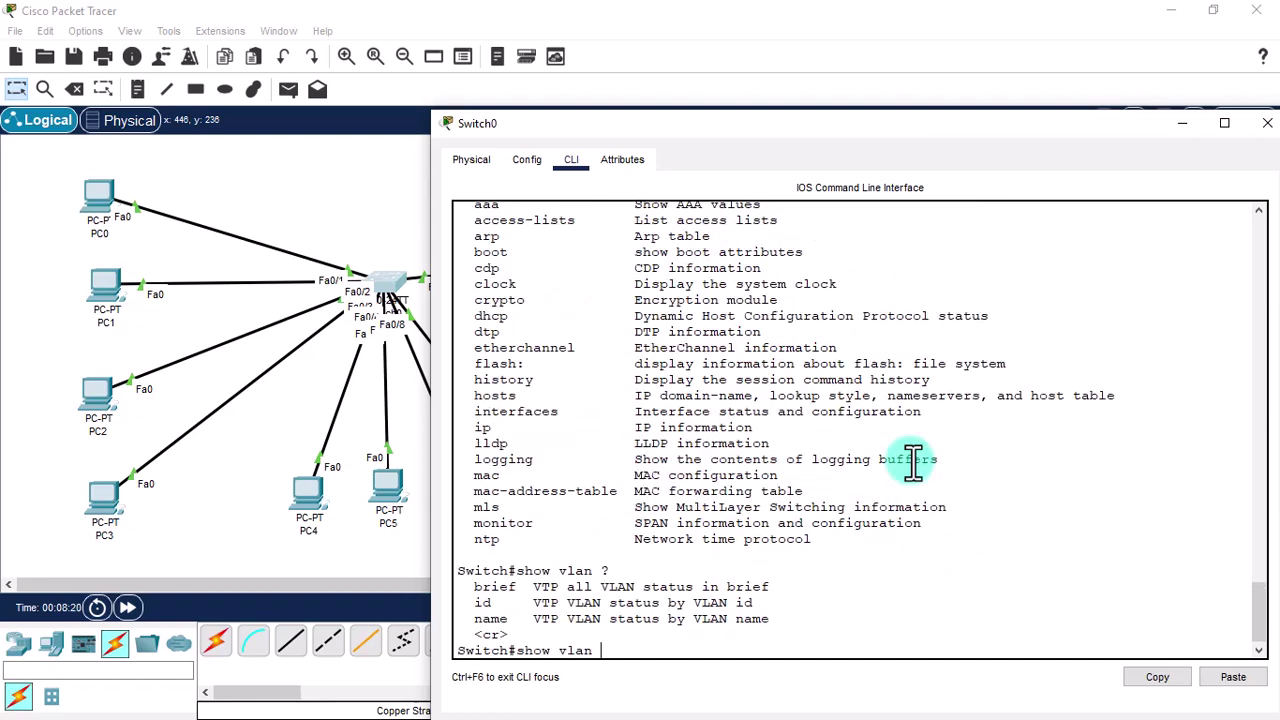
text(brief)
key(Return)
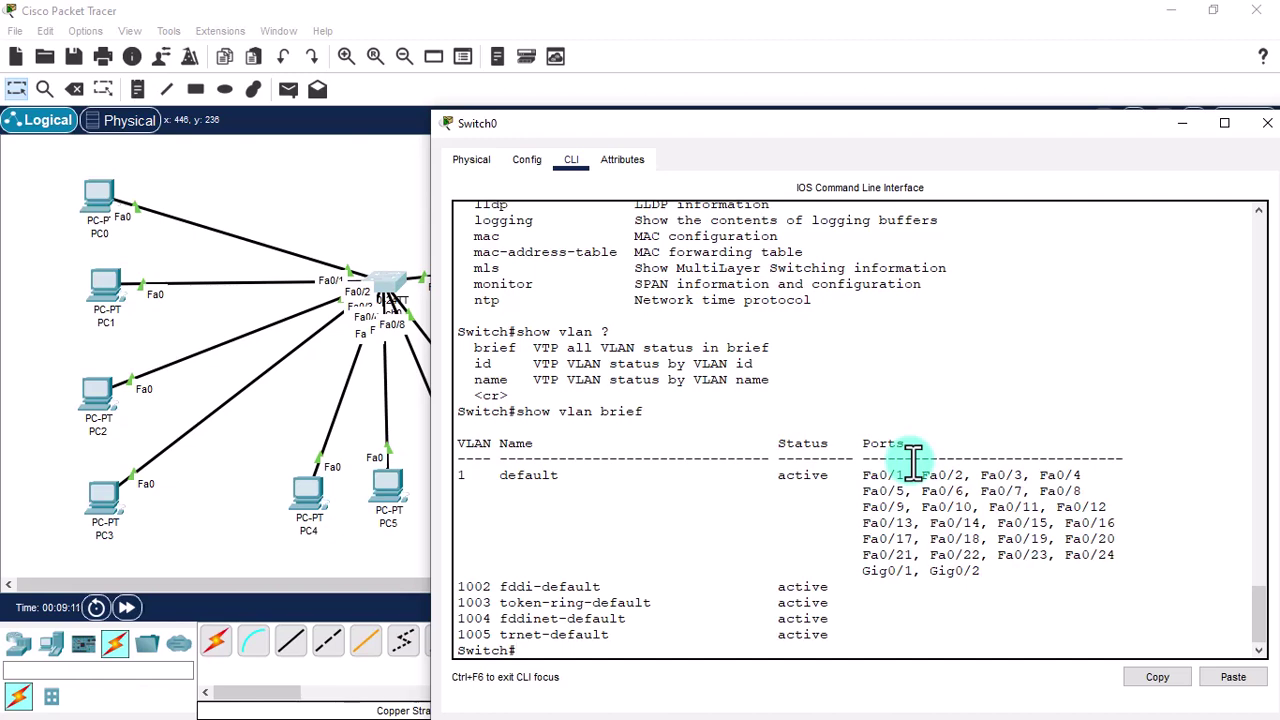
Enter global configuration mode and create VLAN 2 named Account, returning to global configuration with exit.
text(confi)
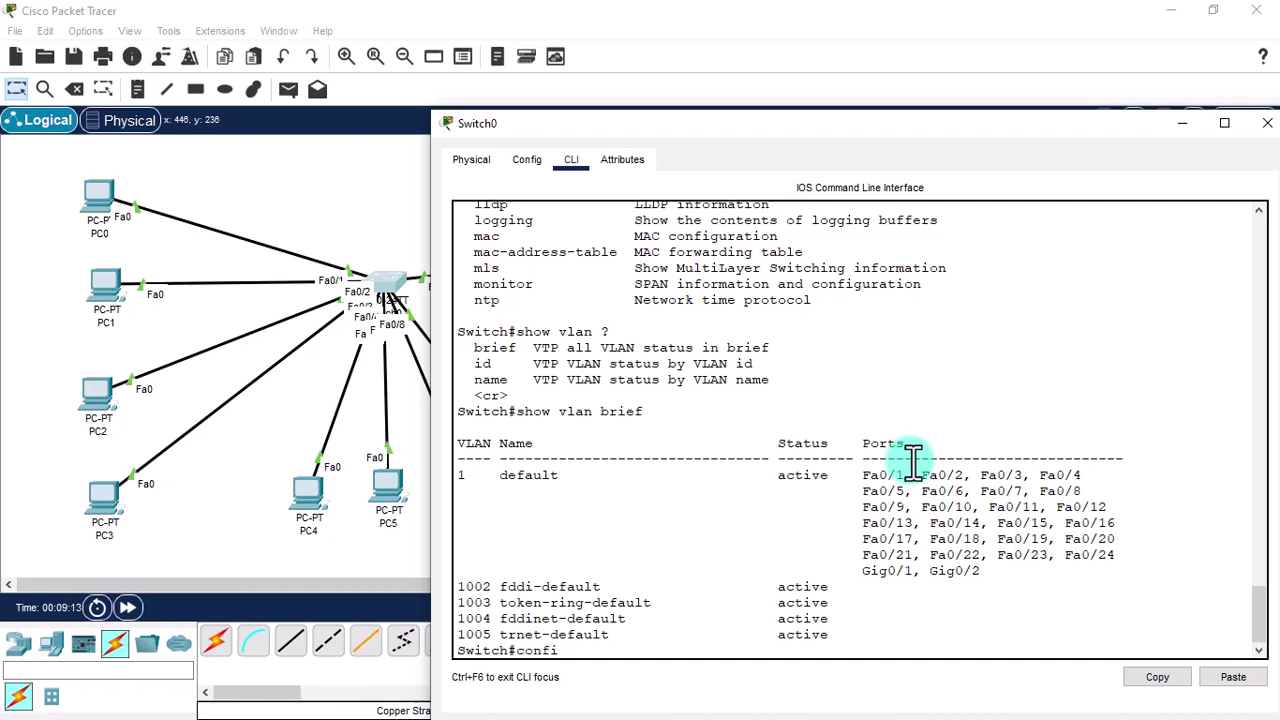
text(gure terminal)
key(Return)
text(vlan 2)
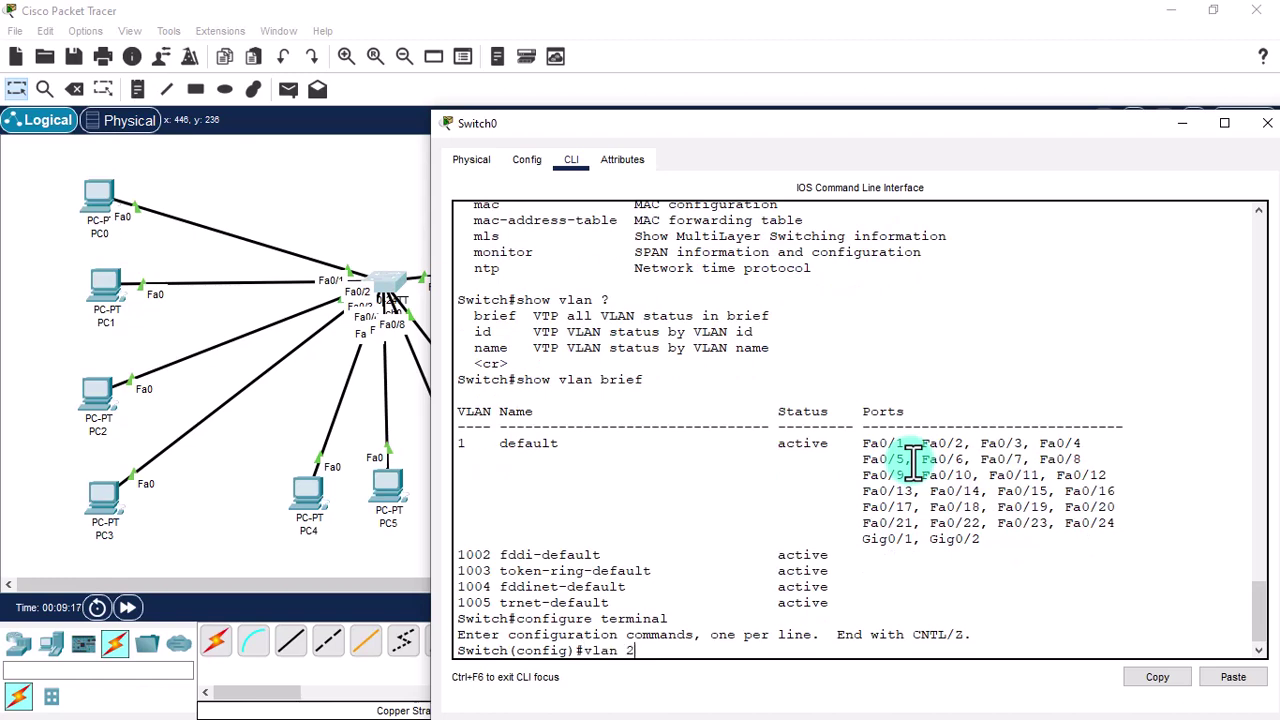
key(Return)
text(name)
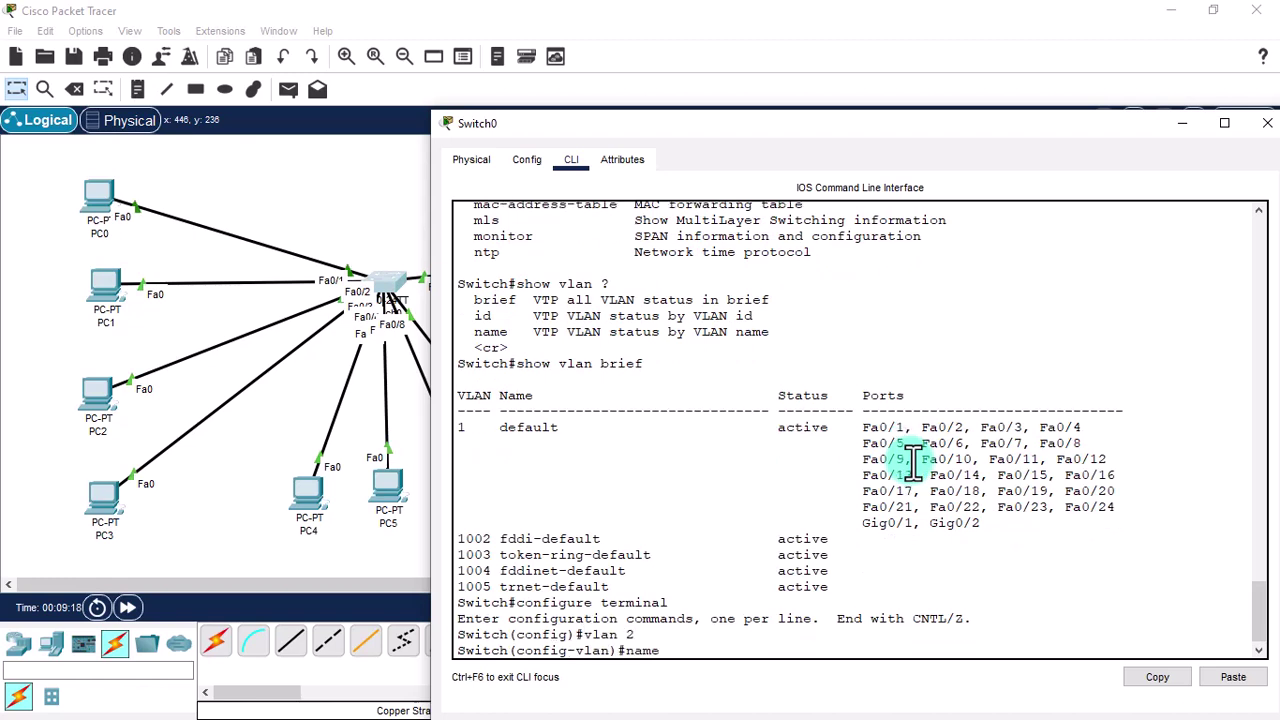
text( Account)
key(Return)
text(exit)
key(Return)
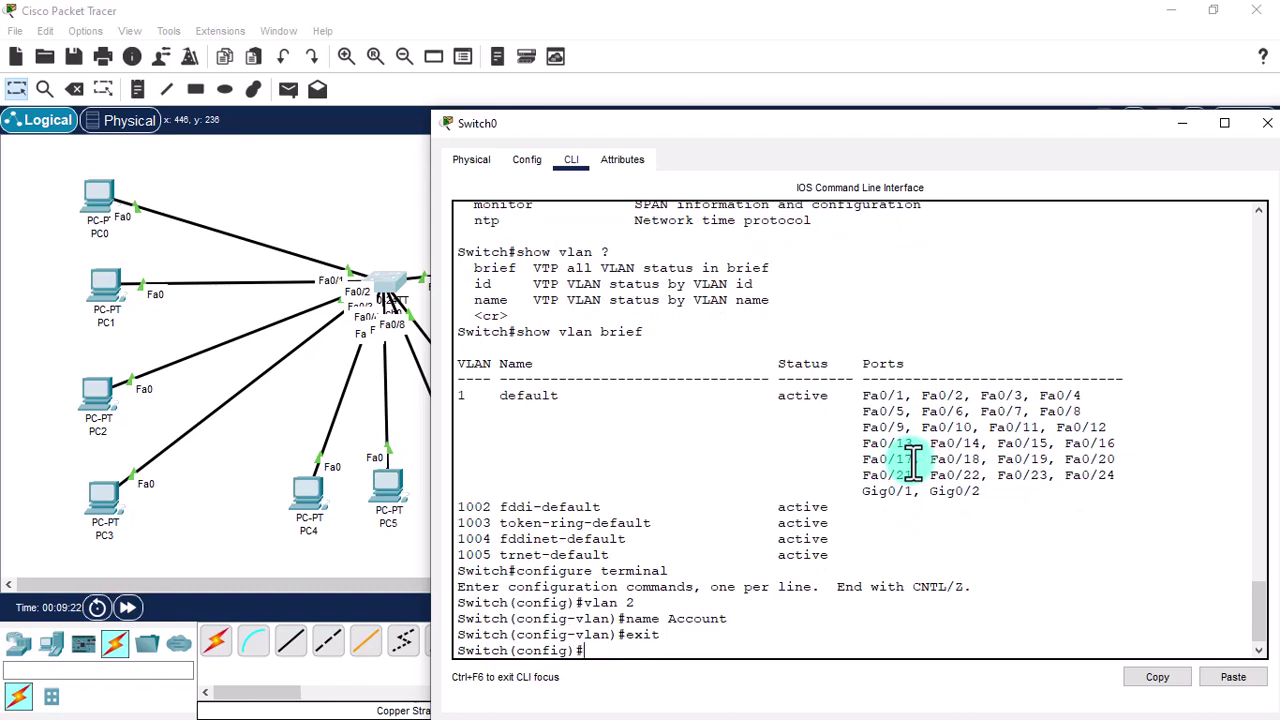
Create VLAN 3 named Sales and exit back to privileged EXEC mode.
text(vlan 3)
key(Return)
text(name Sales)
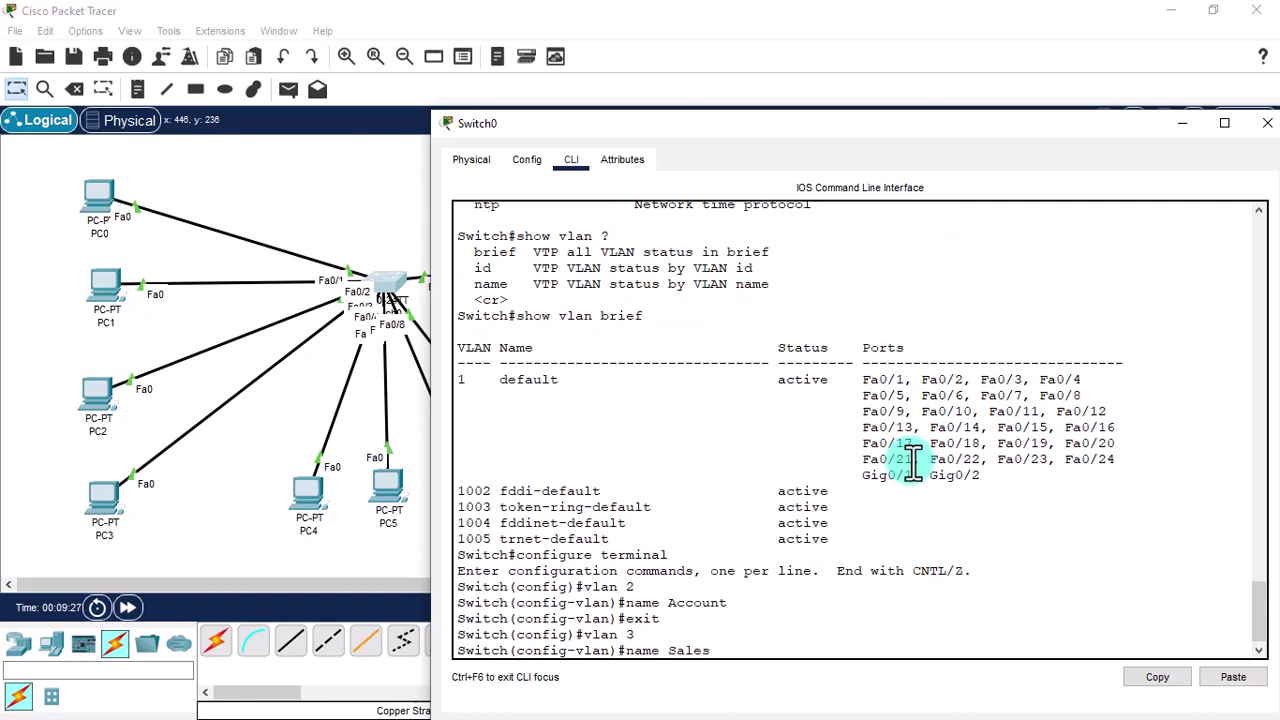
key(Return)
text(exit)
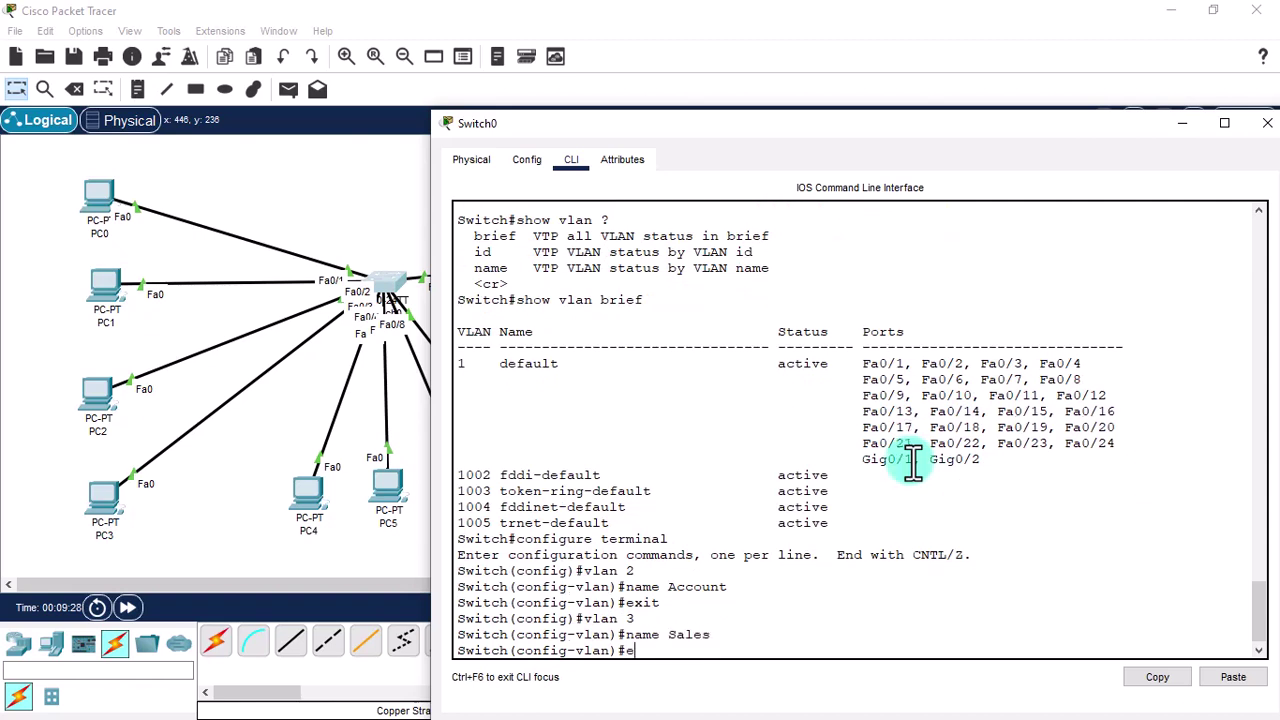
key(Return)
text(exit)
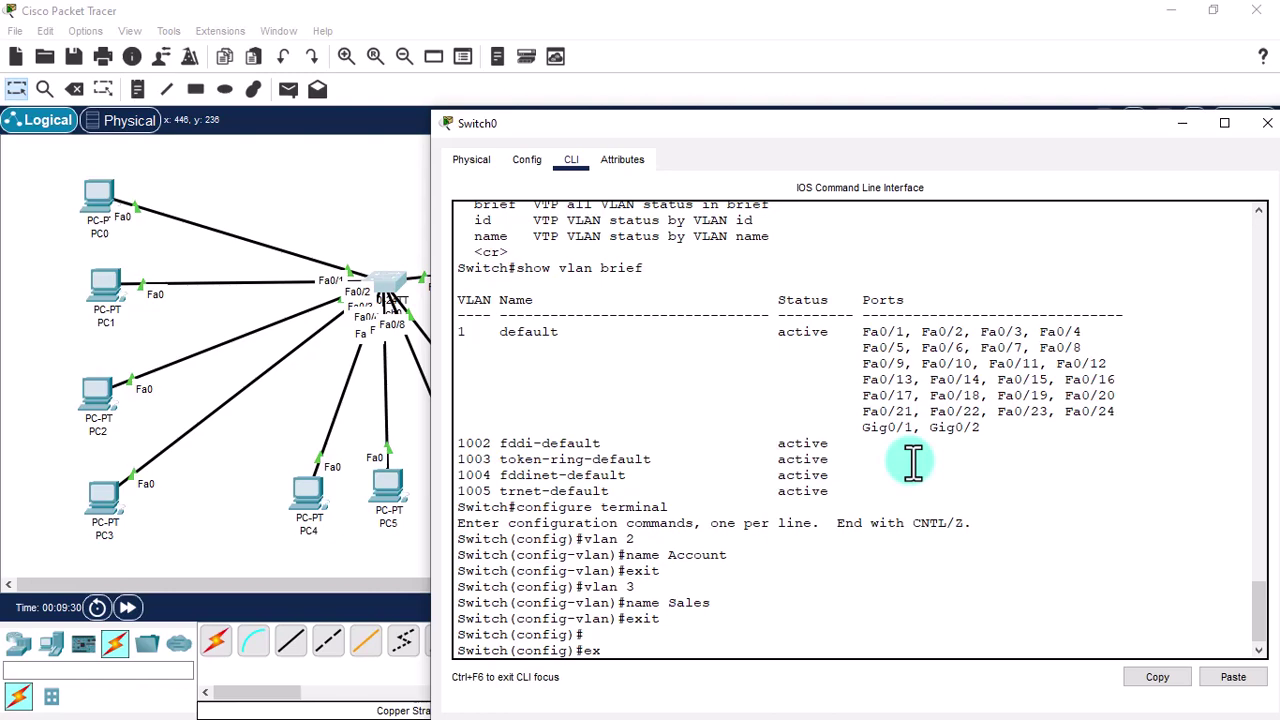
key(Return)
Run show vlan brief to check that VLANs 2 and 3 are in the VLAN table.
text(show)
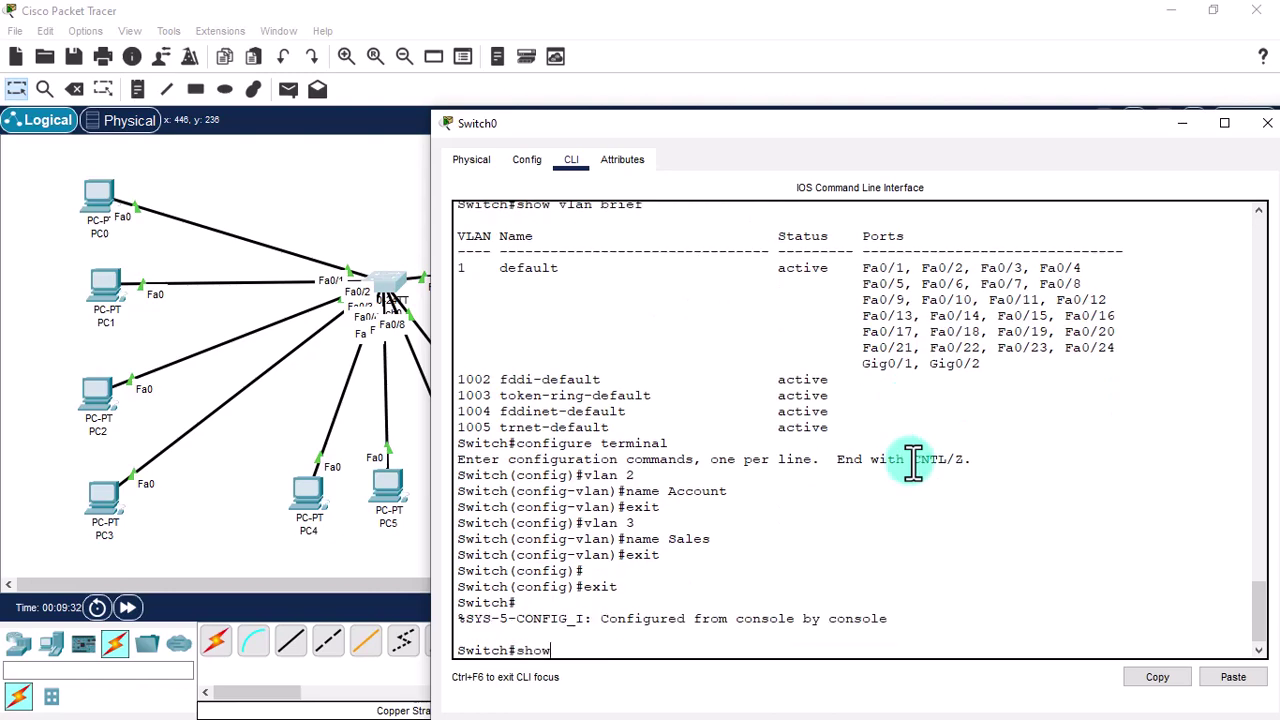
text( vlan brief)
key(Return)
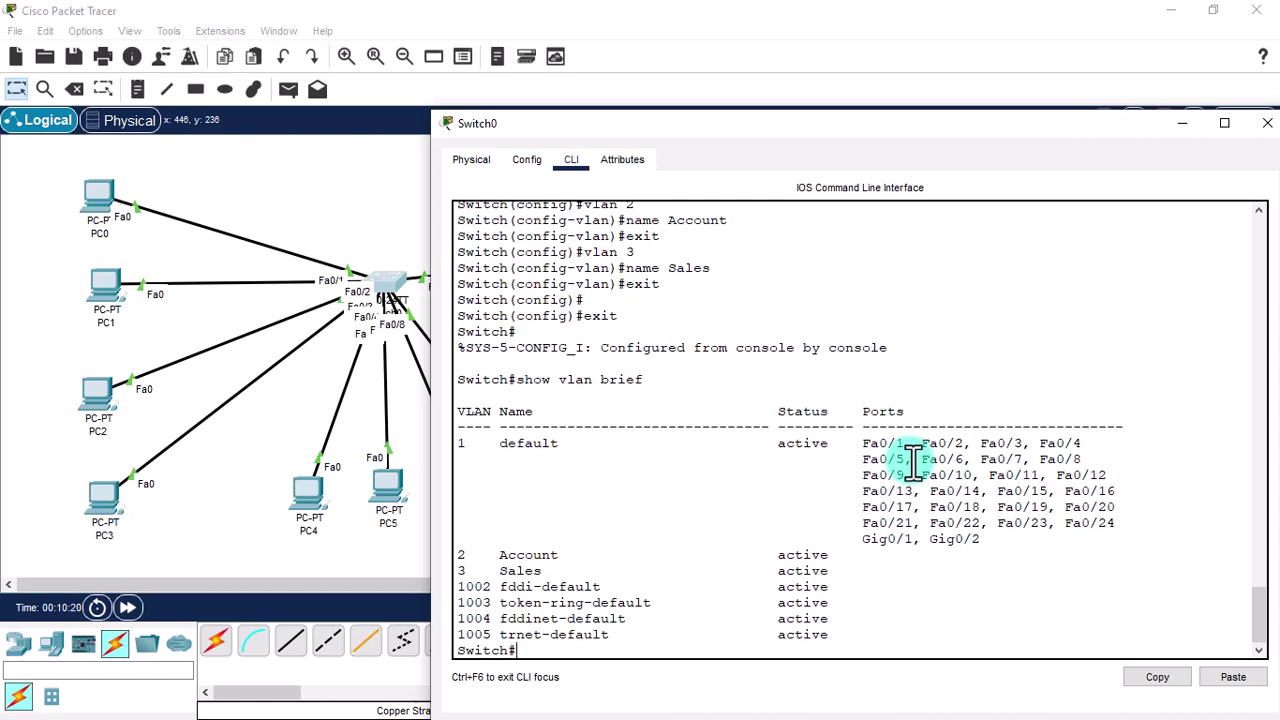
Enter global configuration mode, list the interface command options, and enter interface range configuration for FastEthernet 0/1-4.
text(configure terminal)
key(Return)
text(inter)
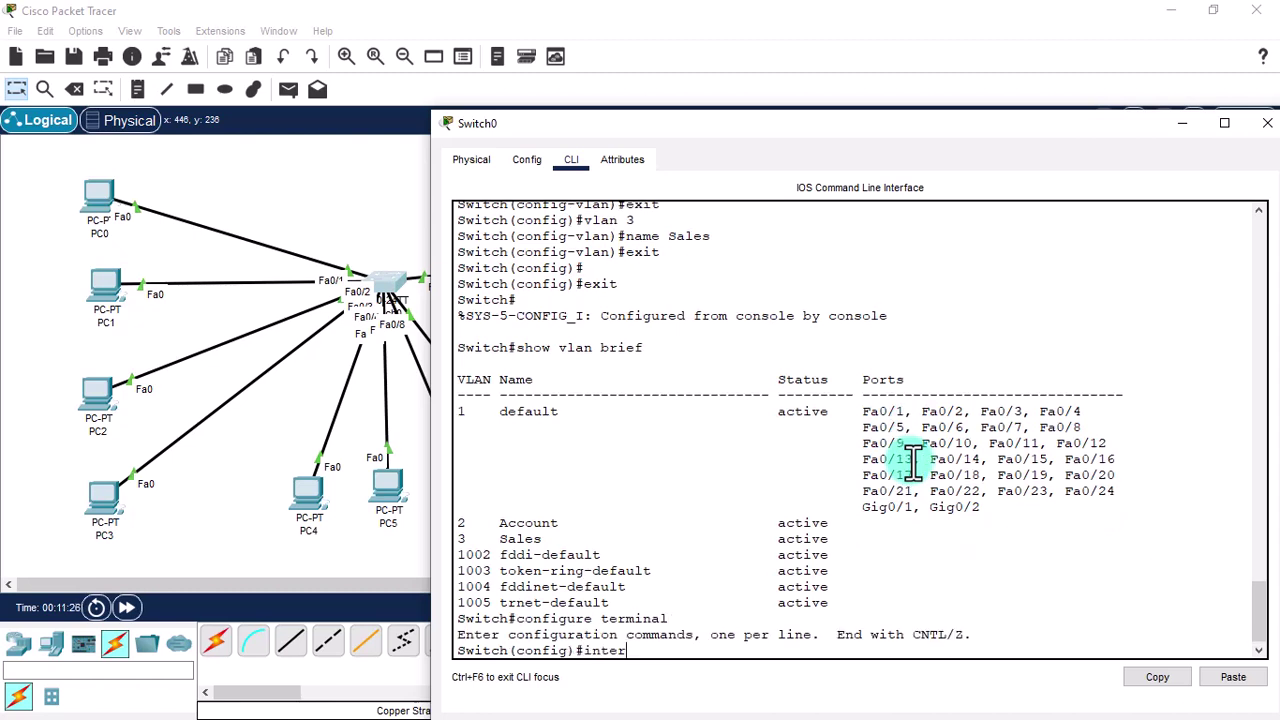
text(face)
text( ?)
text(range)
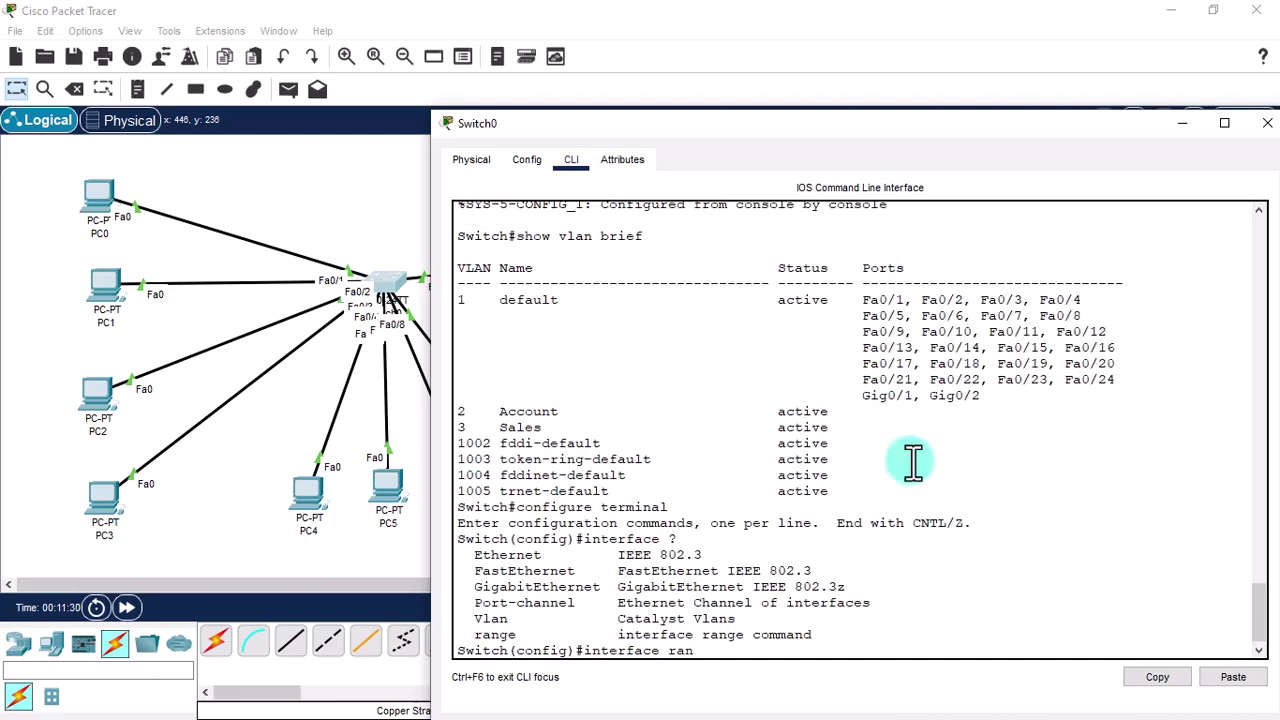
key(BackSpace)
key(BackSpace)
key(BackSpace)
key(BackSpace)
key(BackSpace)
key(BackSpace)
key(BackSpace)
key(BackSpace)
key(BackSpace)
key(BackSpace)
key(BackSpace)
key(BackSpace)
key(BackSpace)
key(BackSpace)
key(BackSpace)
text(interface range FastEthernet)
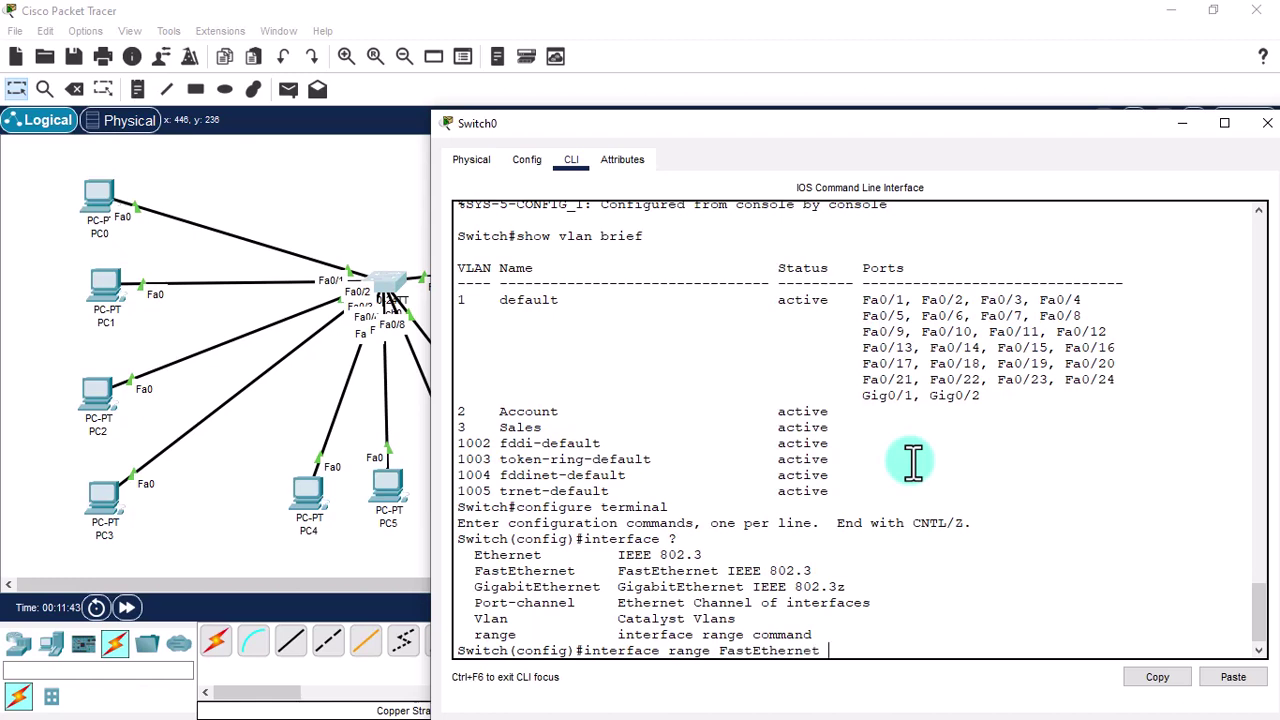
text( 0/1-4)
key(Return)
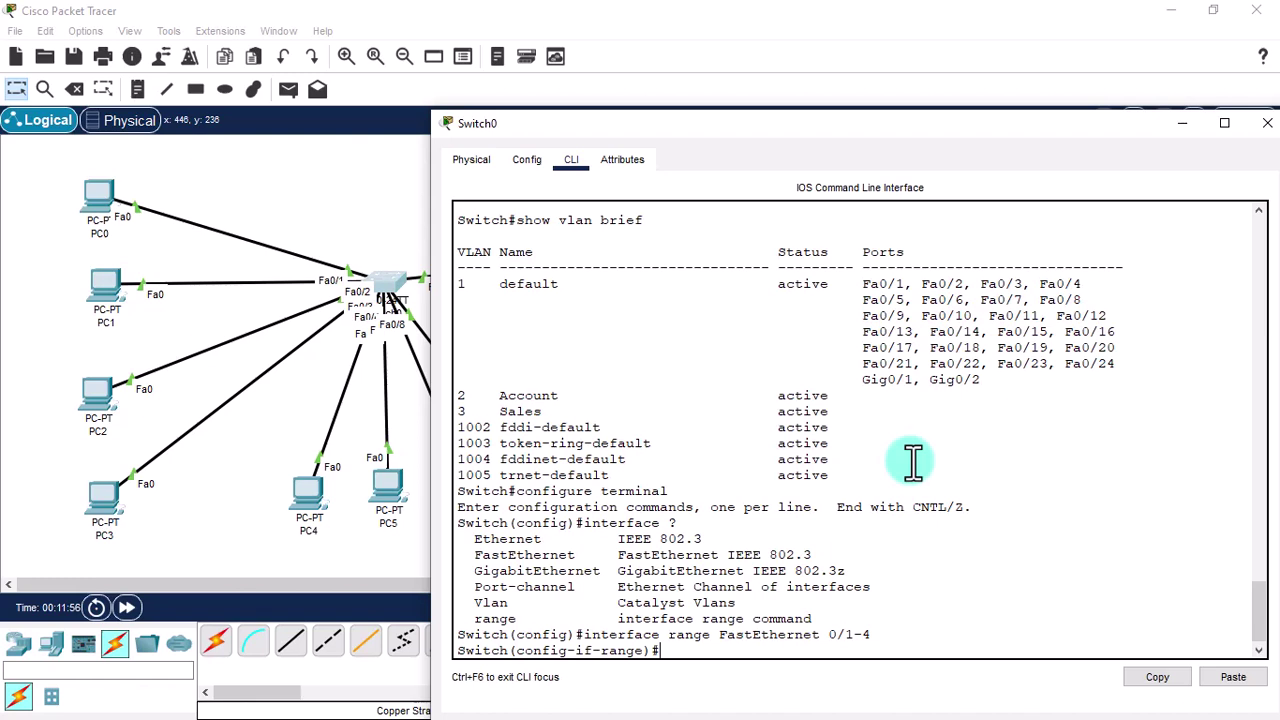
Assign the selected port range to VLAN 2 with switchport access vlan 2 and leave configuration mode with end.
text(switchport acces)
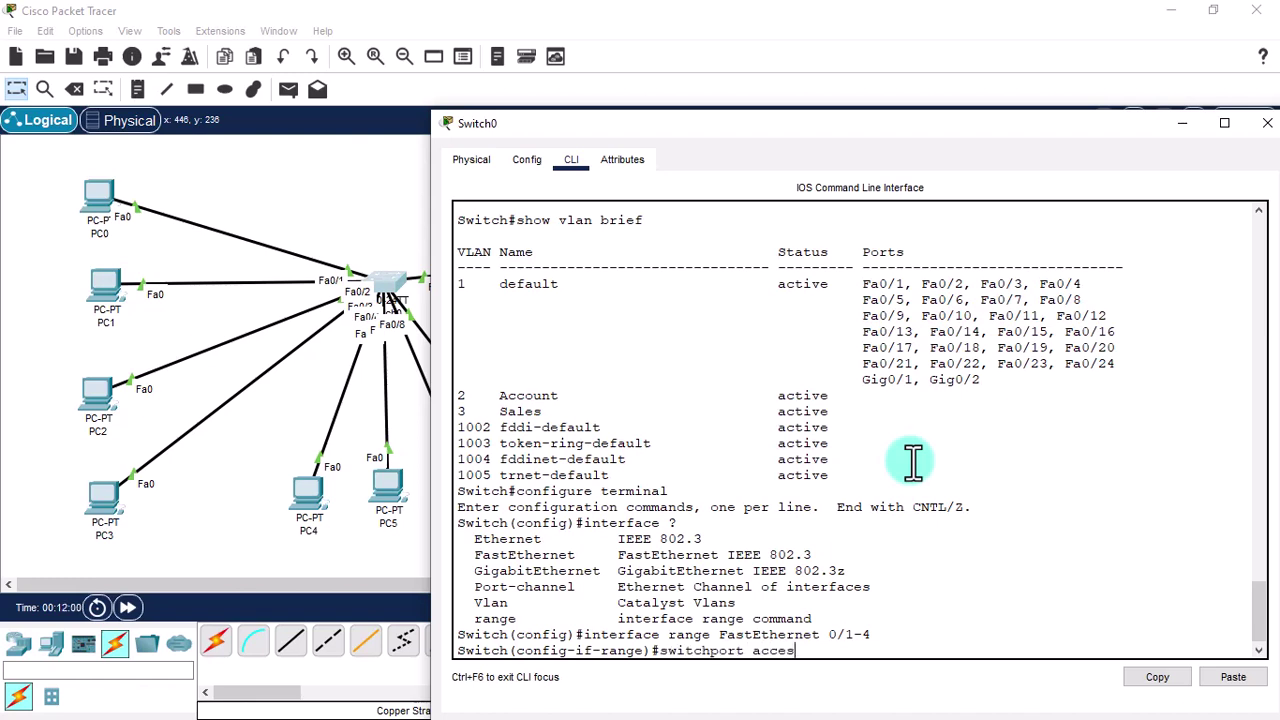
text(s vlan 2)
key(Return)
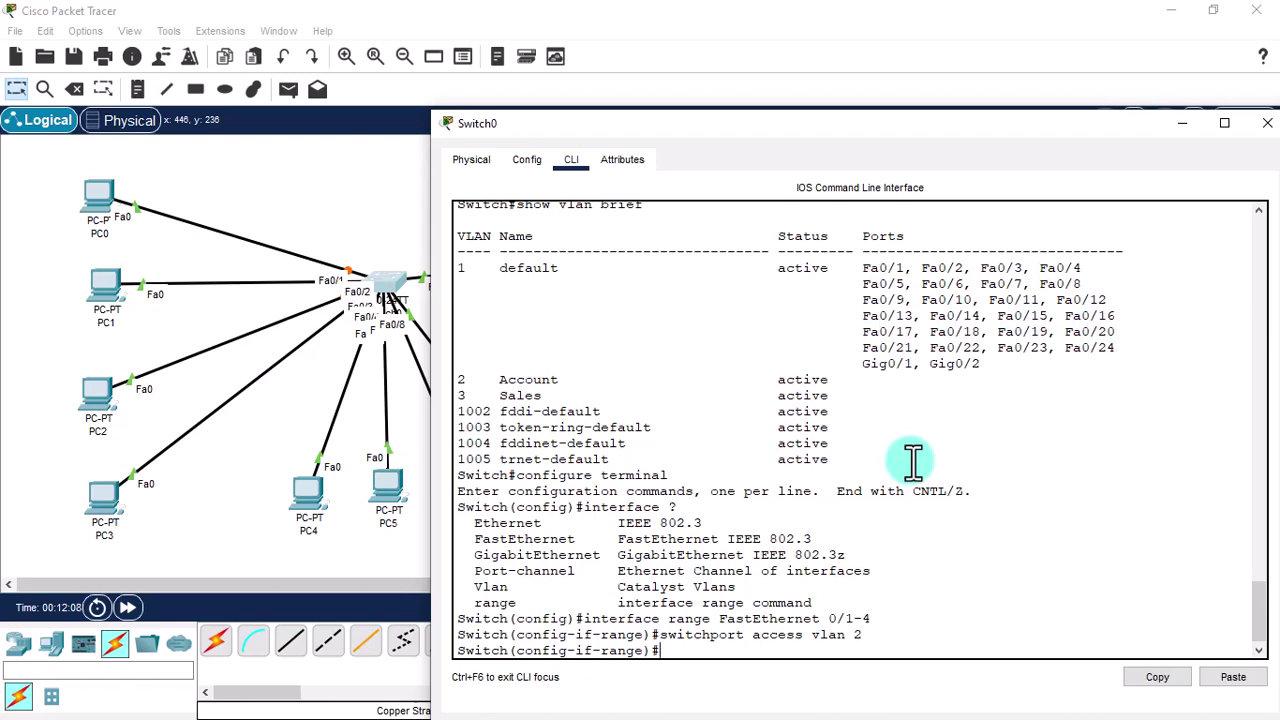
text(end)
key(Return)
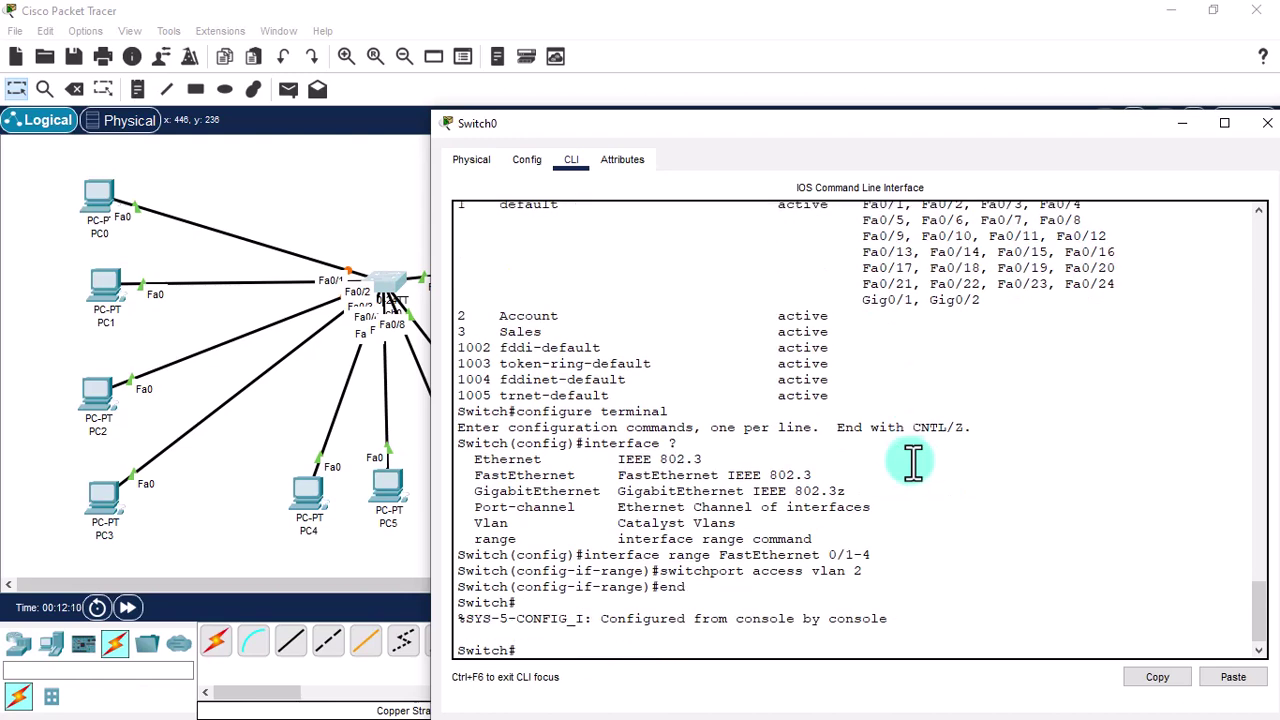
Run show vlan brief to check which ports are assigned to the Account VLAN.
text(show)
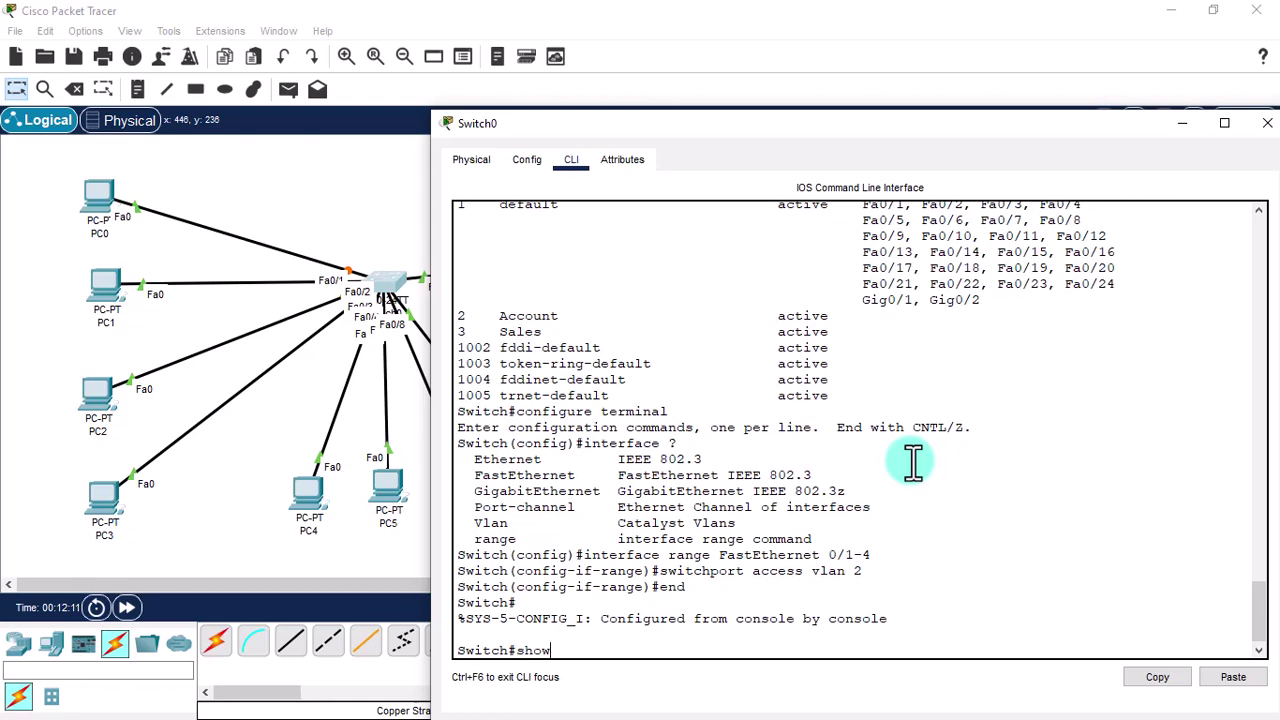
text( vlan brief)
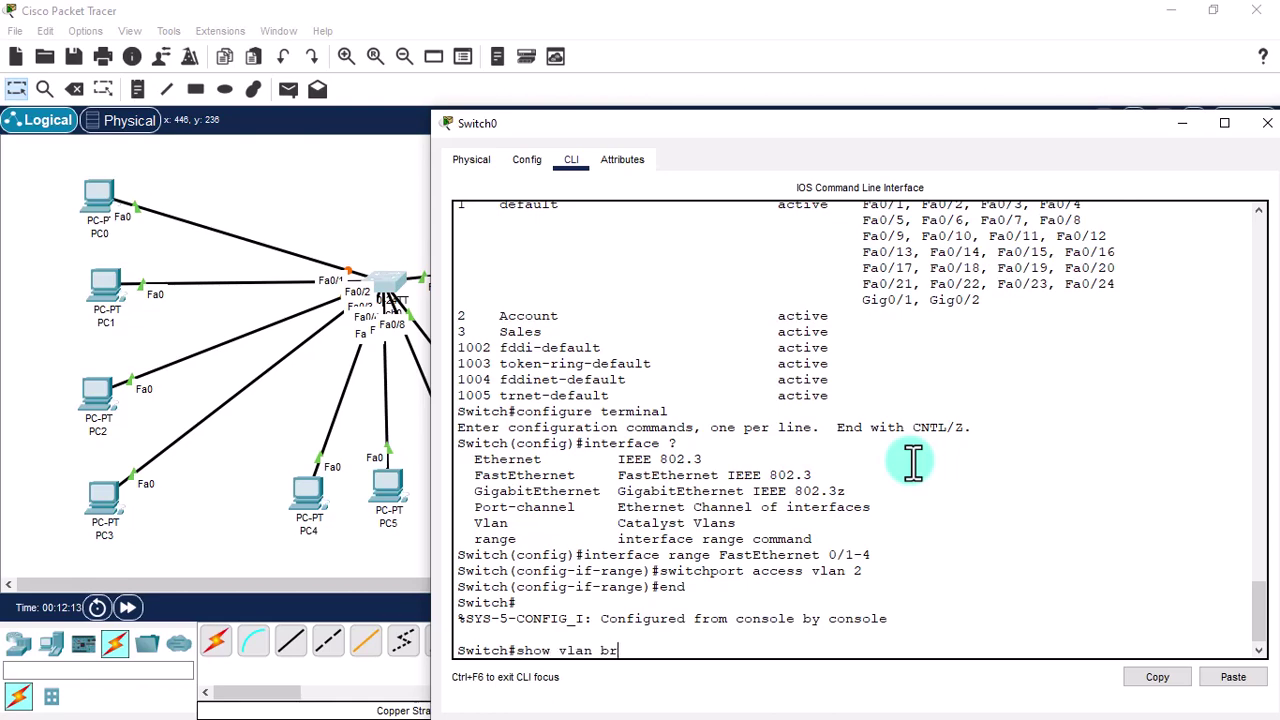
key(Return)
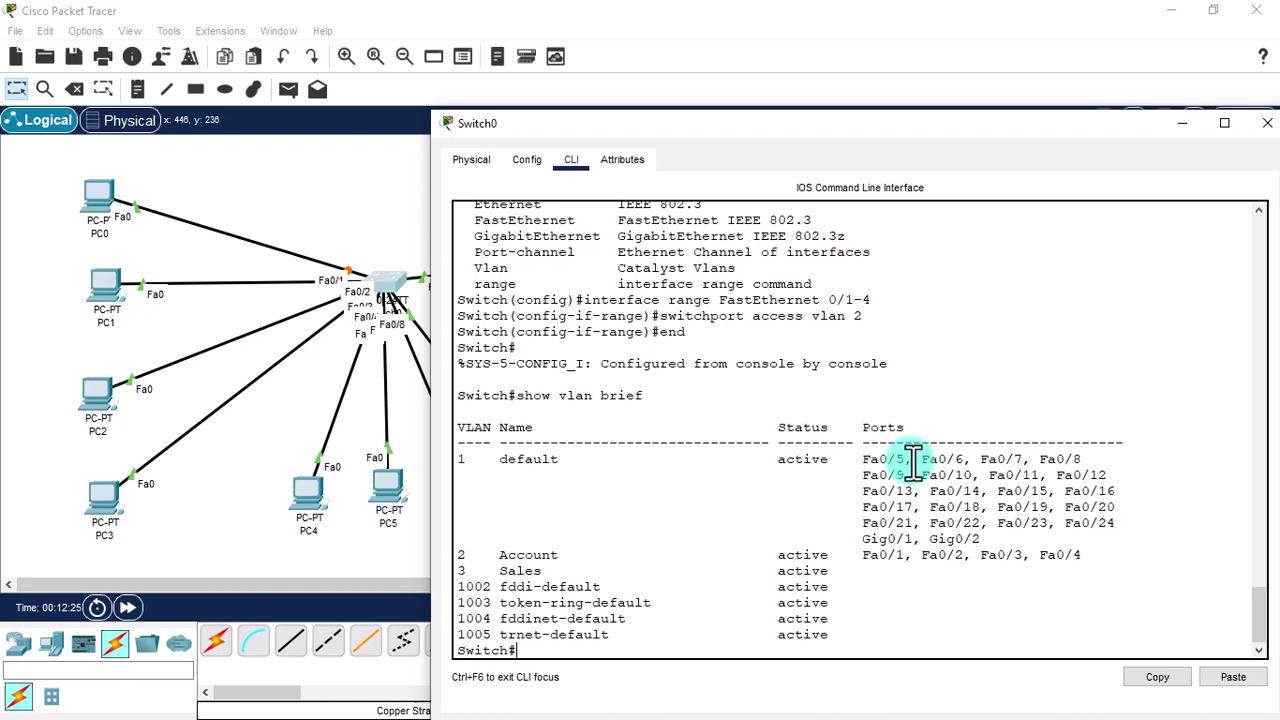
Enter global configuration mode and open interface range configuration for FastEthernet 0/5-9.
text(configure terminal)
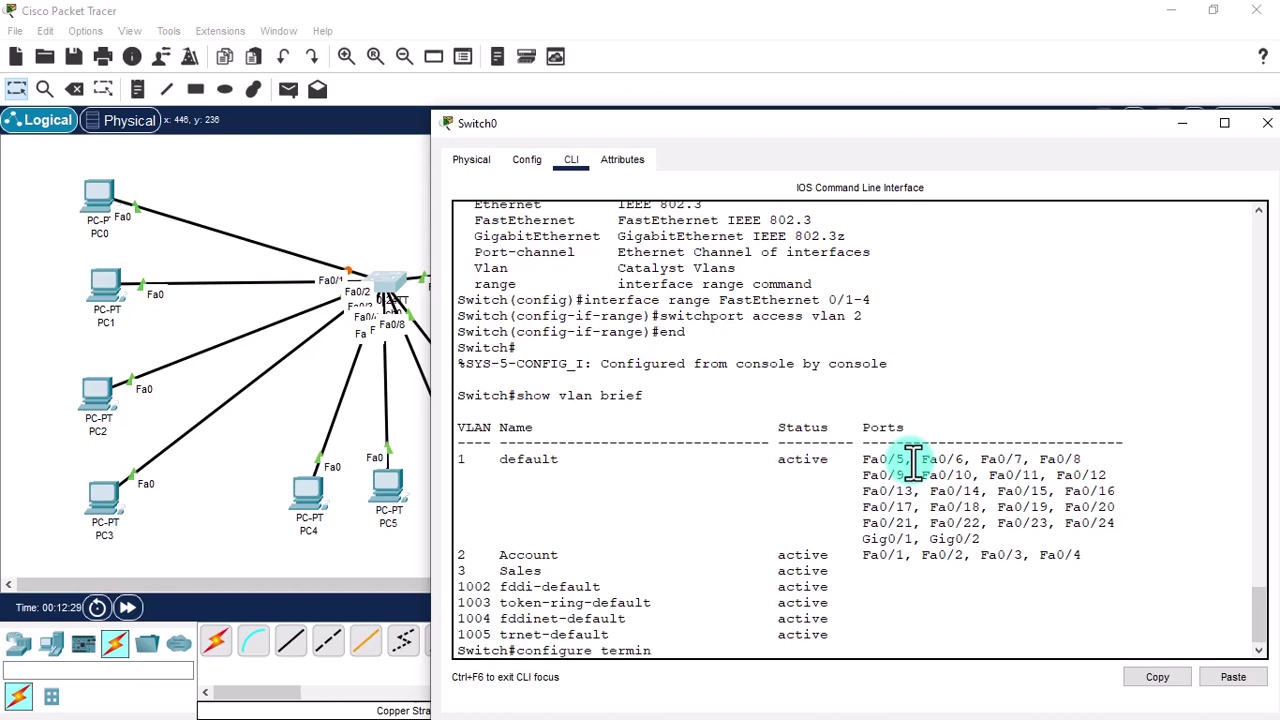
key(Return)
text(interface)
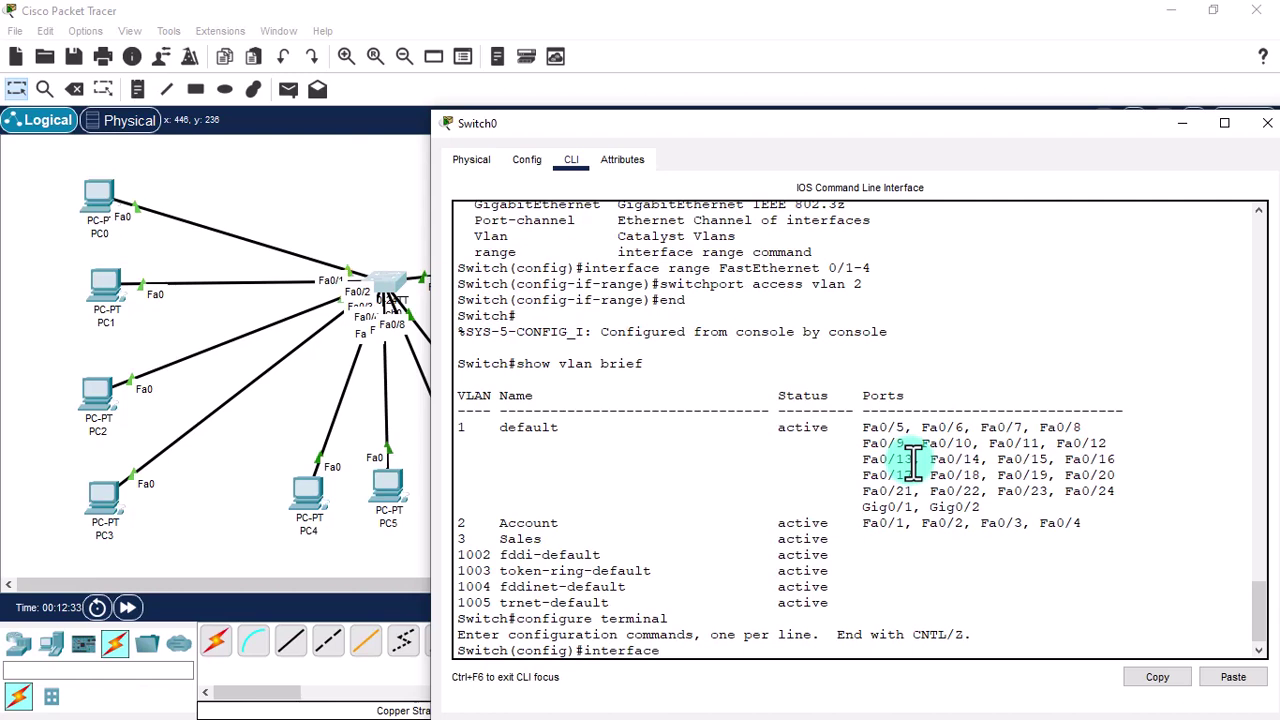
text( range FastEt)
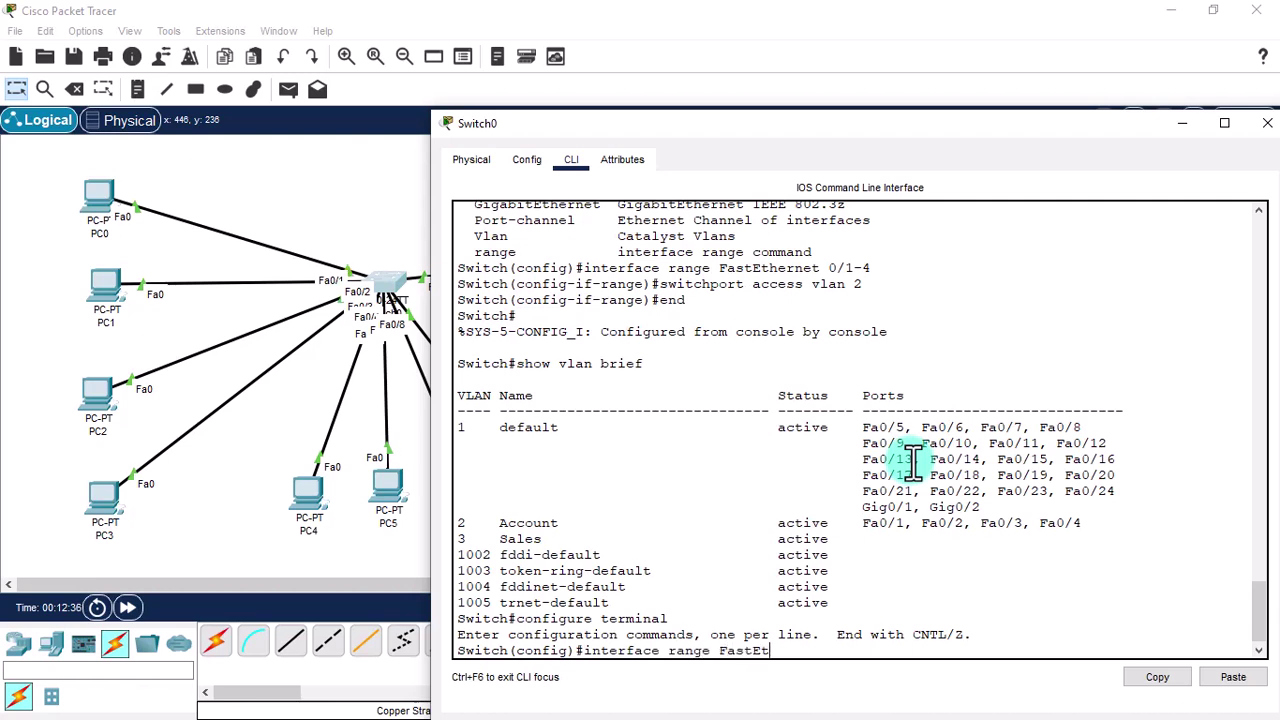
text(hernet 0/5)
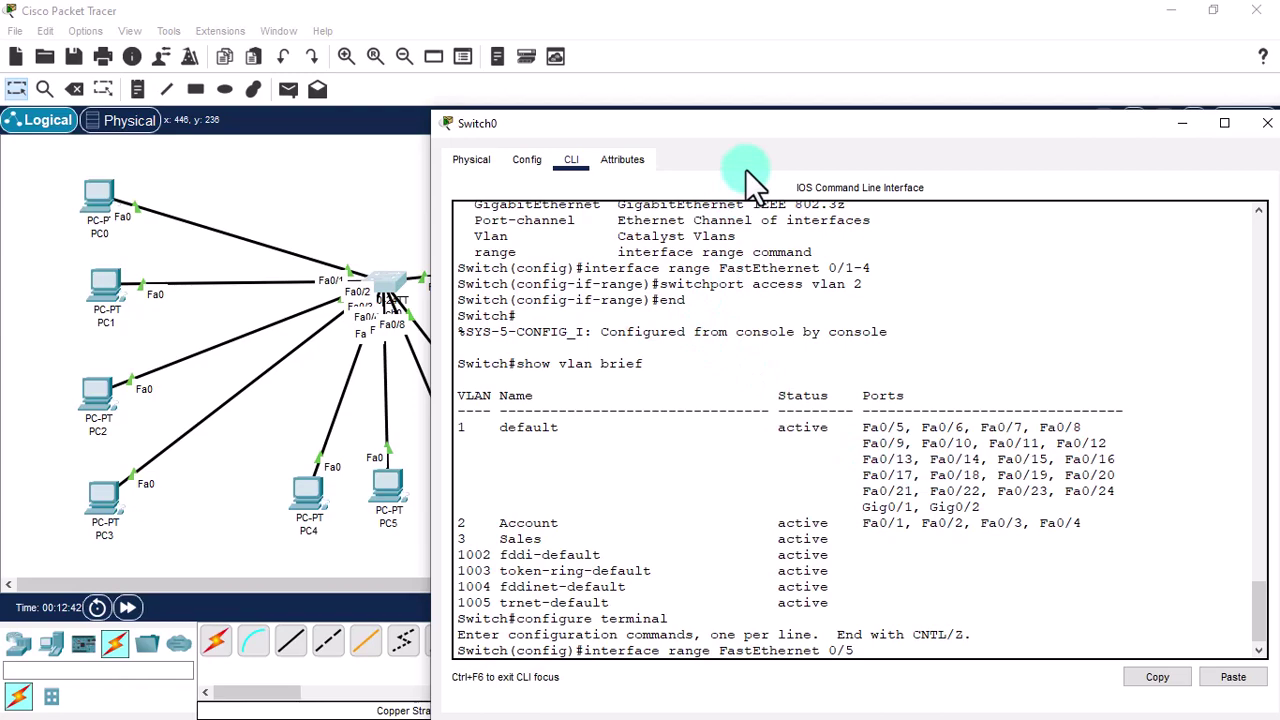
drag(759, 125, 724, 60)
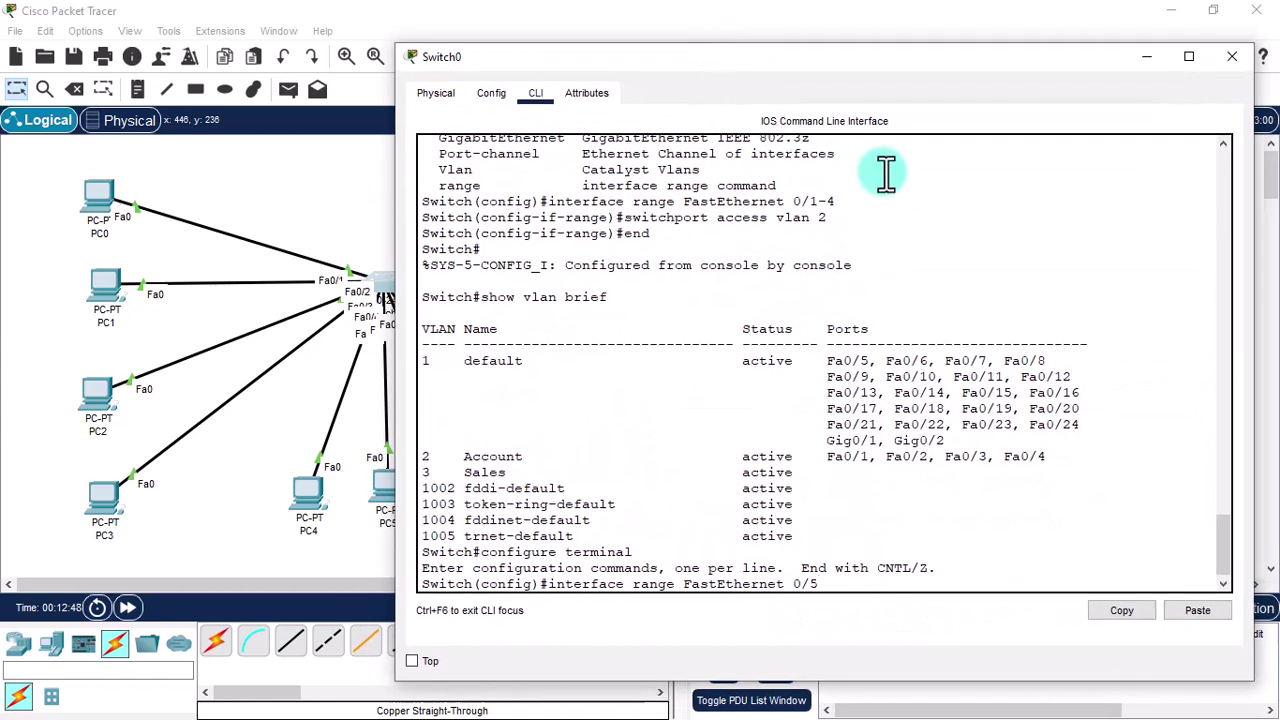
text(9)
key(Return)
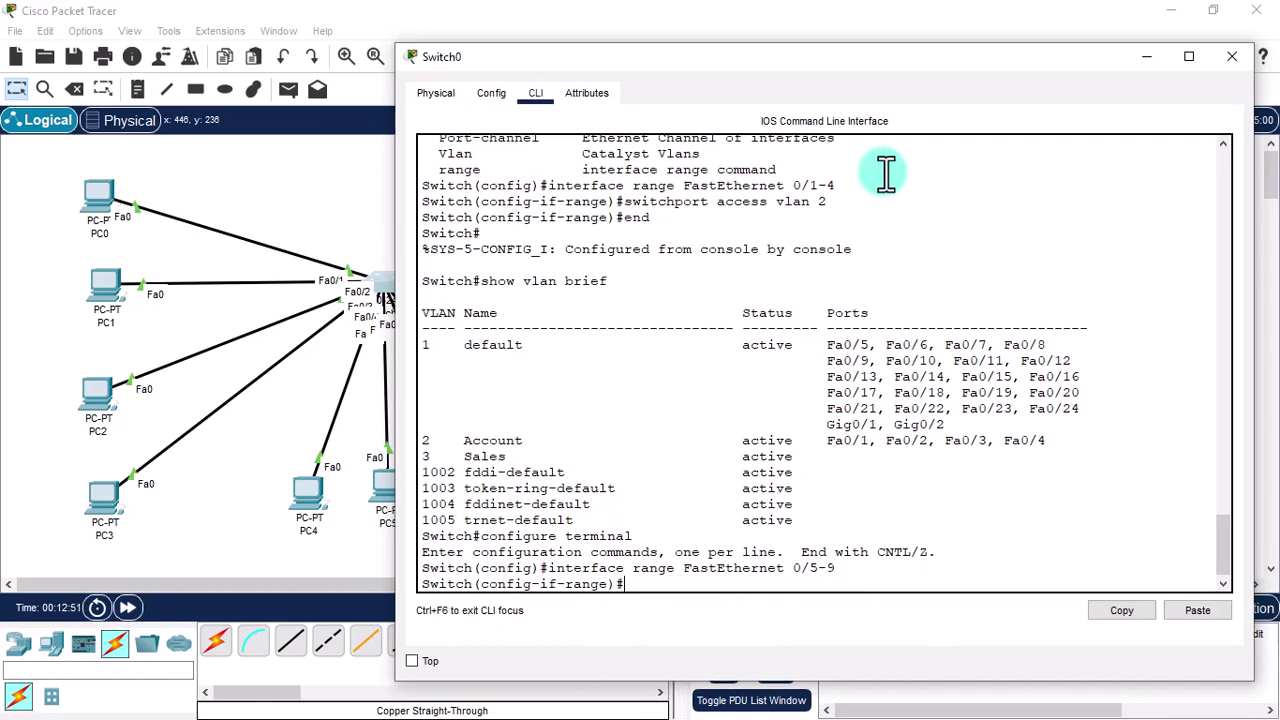
Assign the selected port range to VLAN 3 with switchport access vlan 3 and leave configuration mode with end.
text(switchport access vlan 3)
key(Return)
text(end)
key(Return)
Run show vlan brief to check which ports are assigned to the Sales VLAN.
text(show)
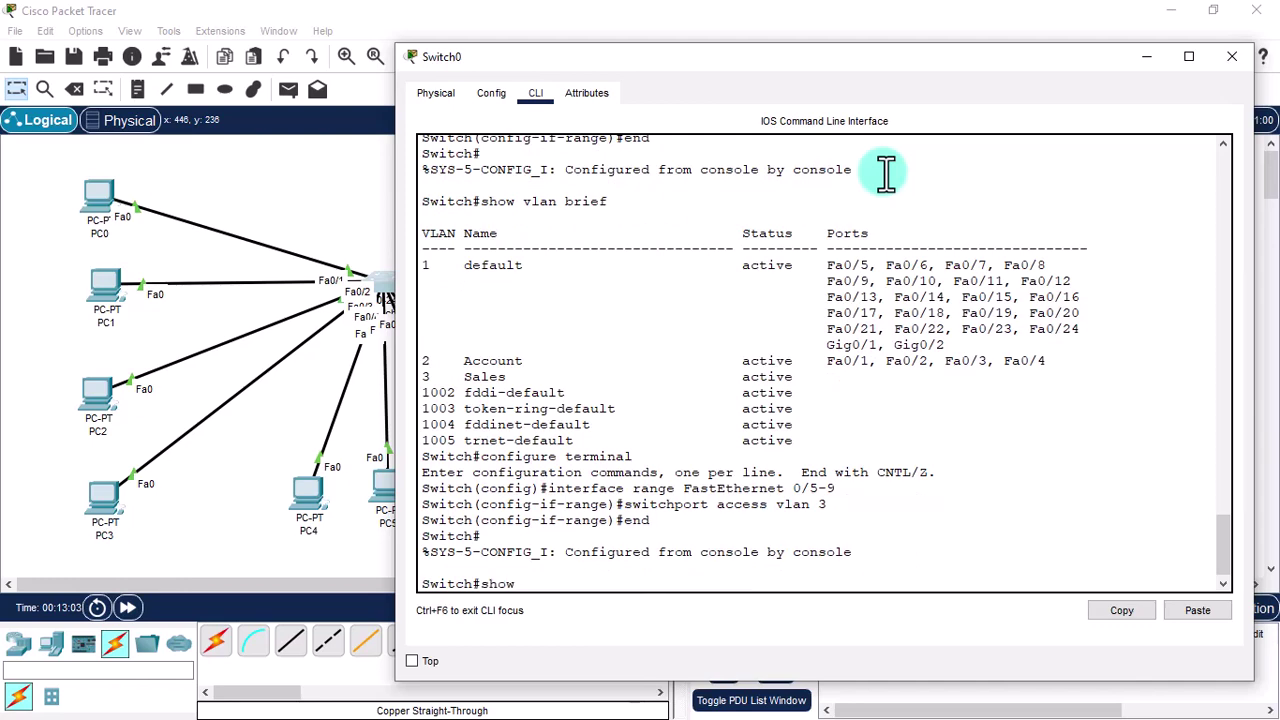
text( vlan brief)
key(Return)
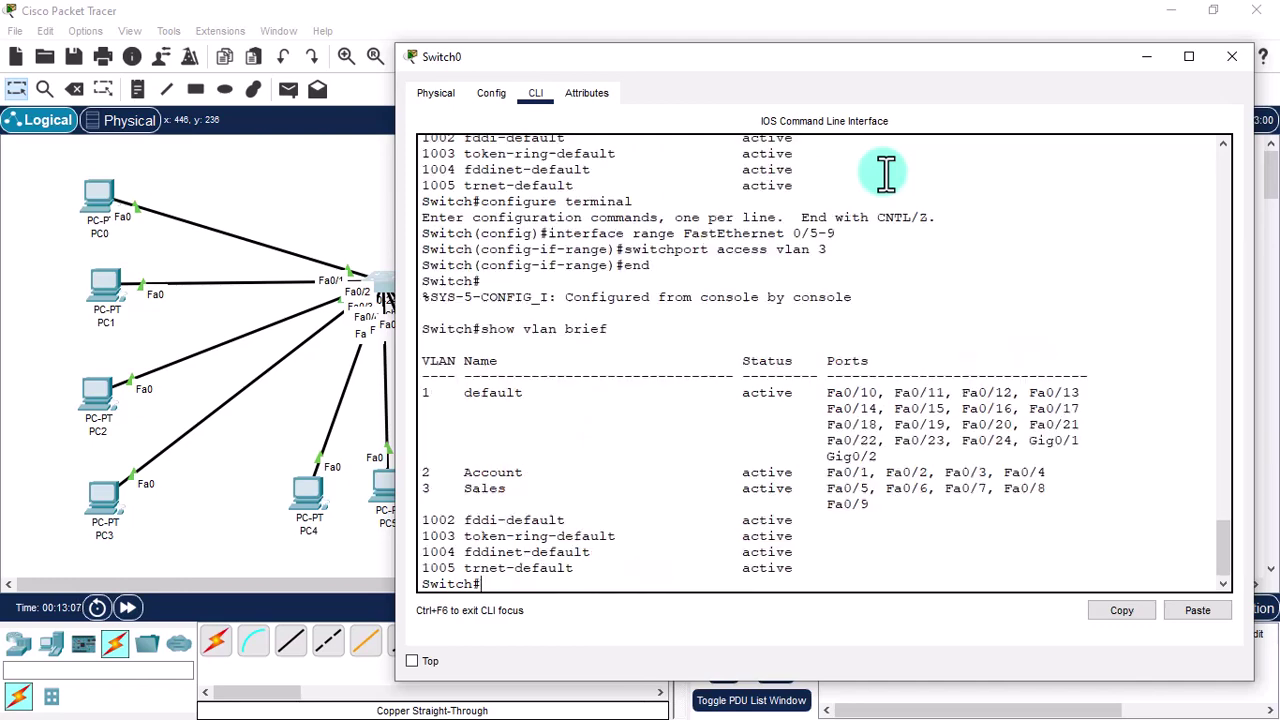